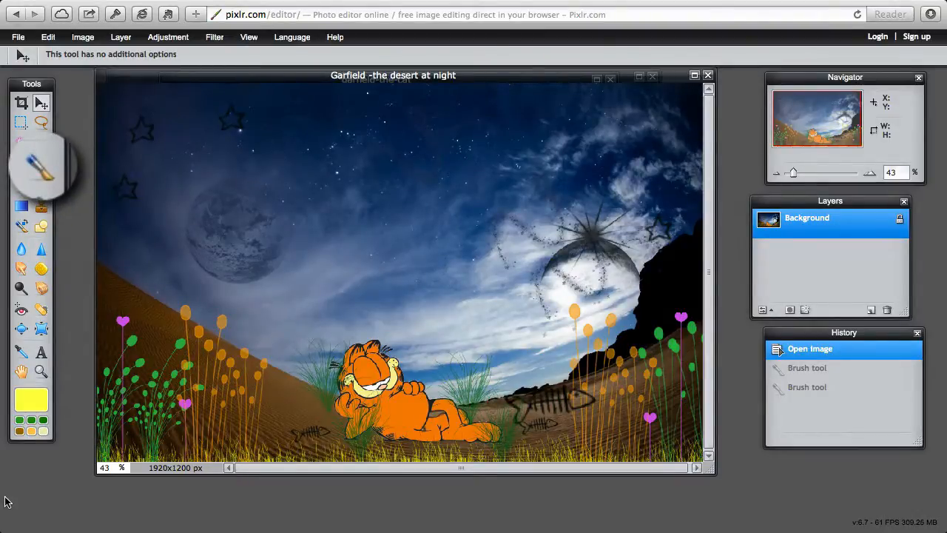
# Close the finished Garfield desert composite and place the garfield-the-cat image window in front of the desert at night image.
pyautogui.click(708, 75)
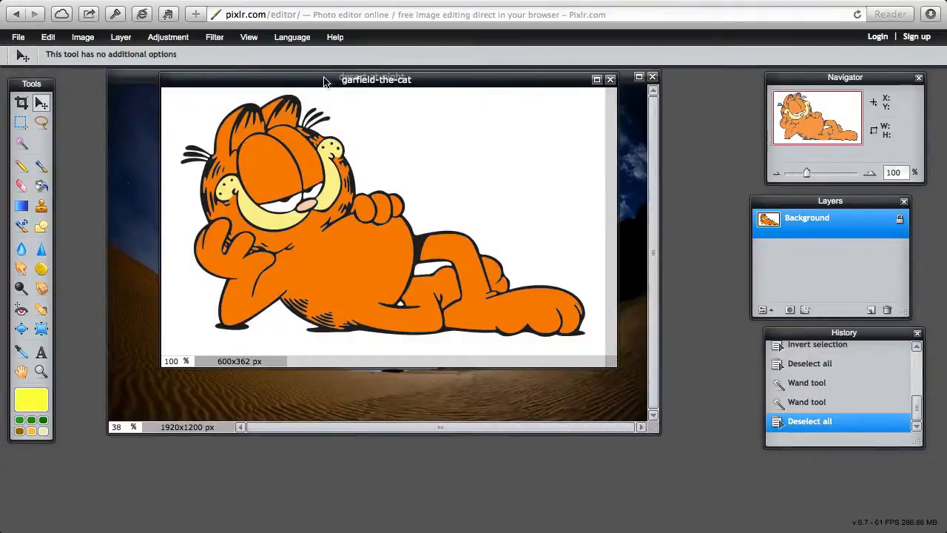
pyautogui.moveTo(324, 81); pyautogui.dragTo(326, 106)
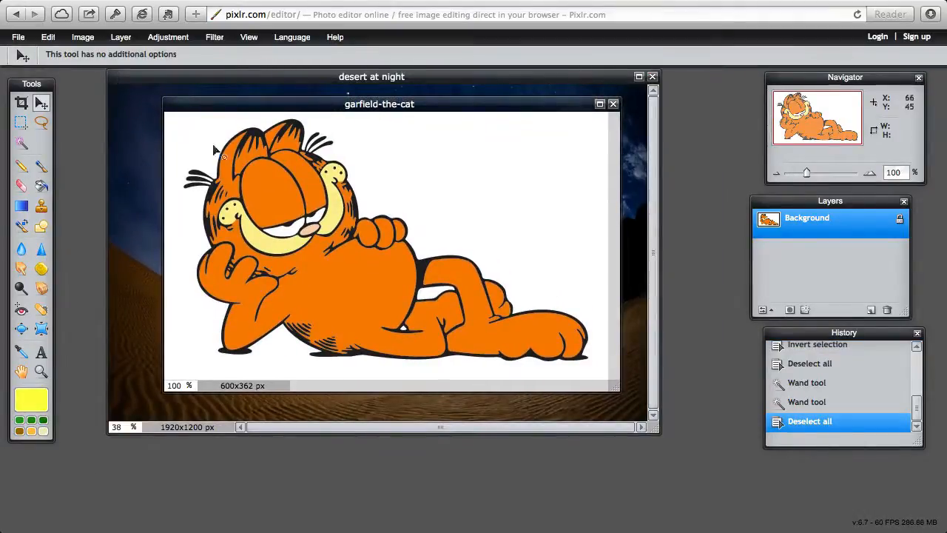
pyautogui.click(613, 108)
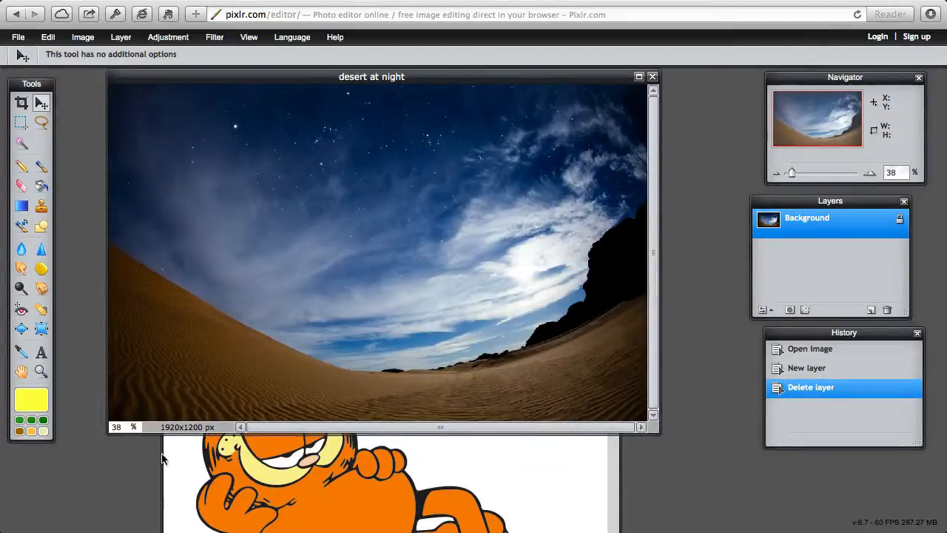
pyautogui.click(182, 469)
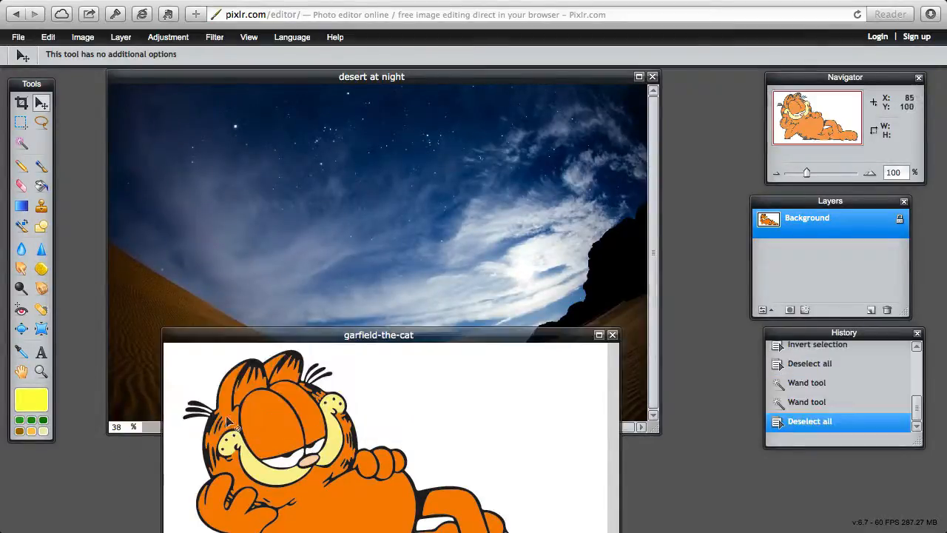
pyautogui.moveTo(261, 337); pyautogui.dragTo(257, 101)
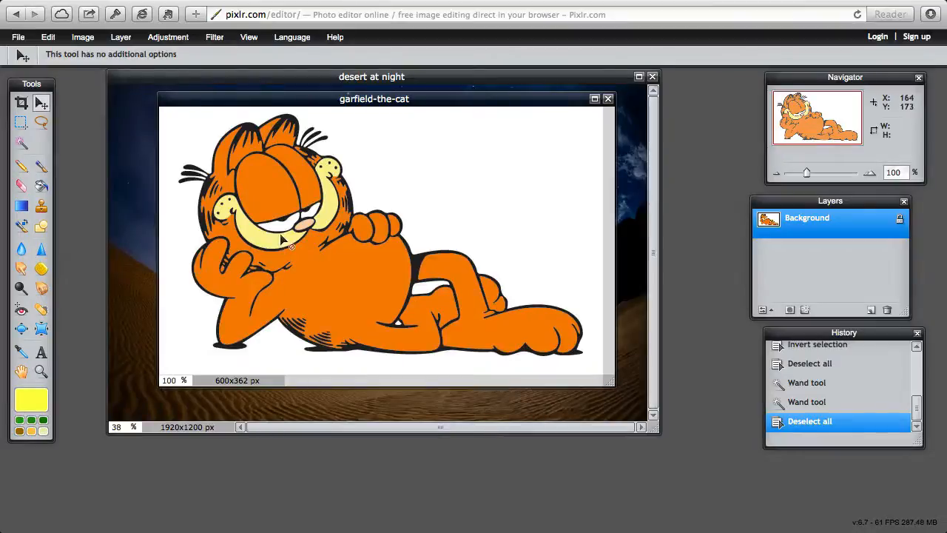
# Duplicate the Background layer of the desert at night image.
pyautogui.click(640, 173)
pyautogui.rightClick(767, 224)
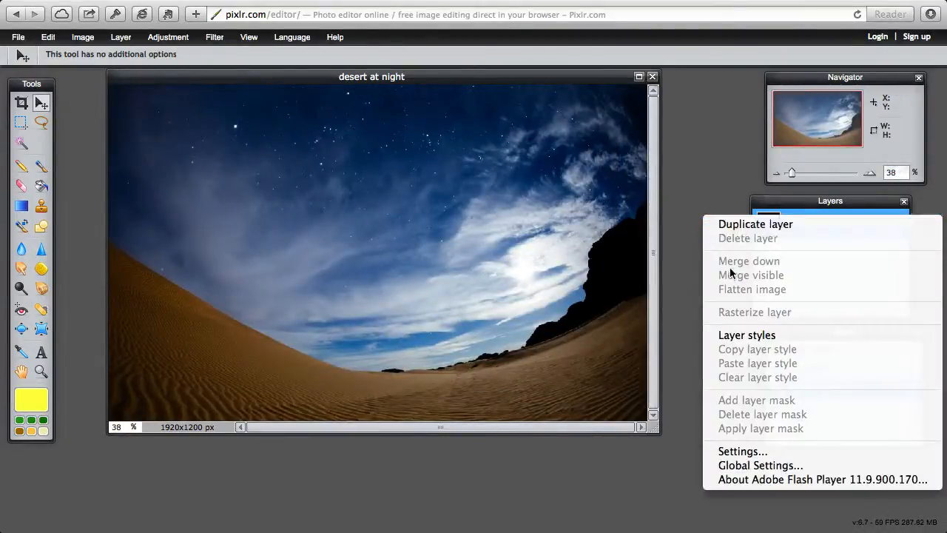
pyautogui.click(749, 224)
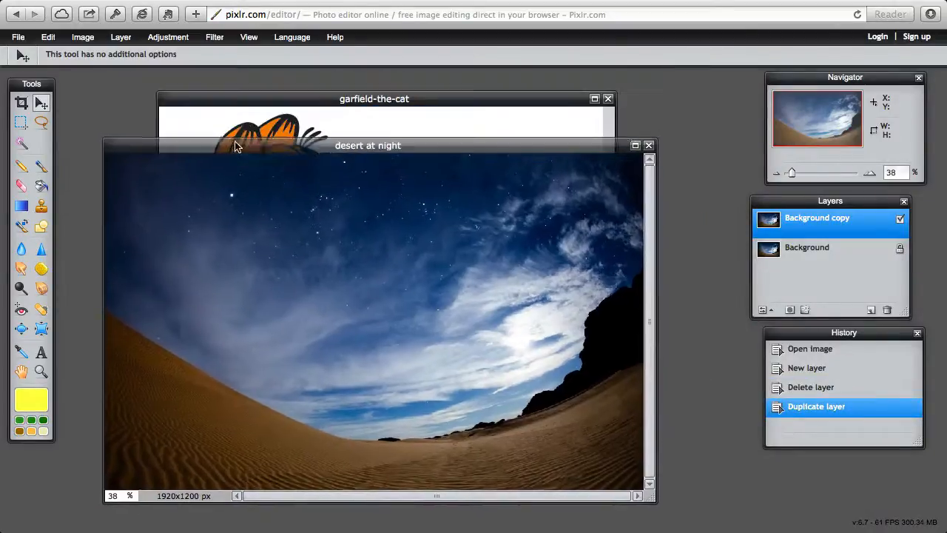
# Select the white background around the cat in garfield-the-cat with the Wand tool, adding the white gap between its legs.
pyautogui.click(245, 97)
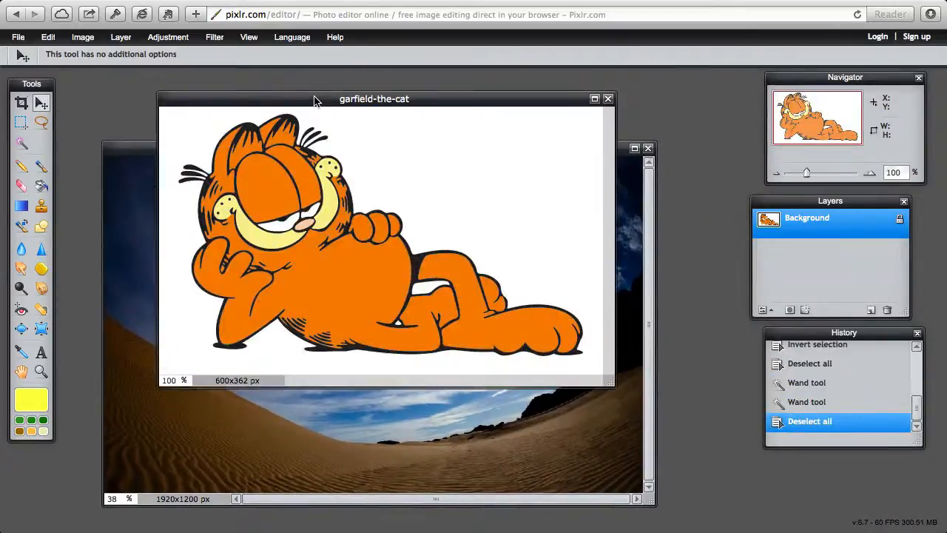
pyautogui.moveTo(319, 93); pyautogui.dragTo(321, 76)
pyautogui.click(22, 143)
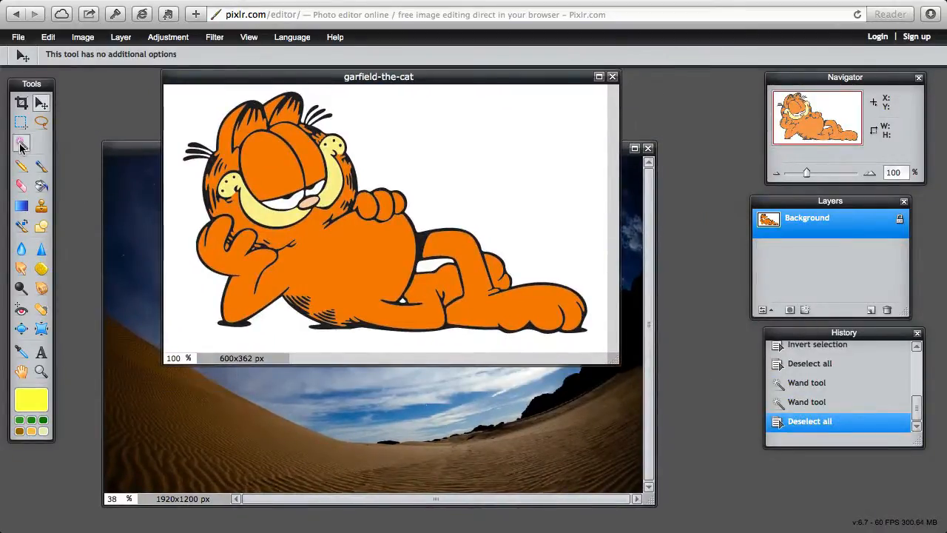
pyautogui.click(185, 178)
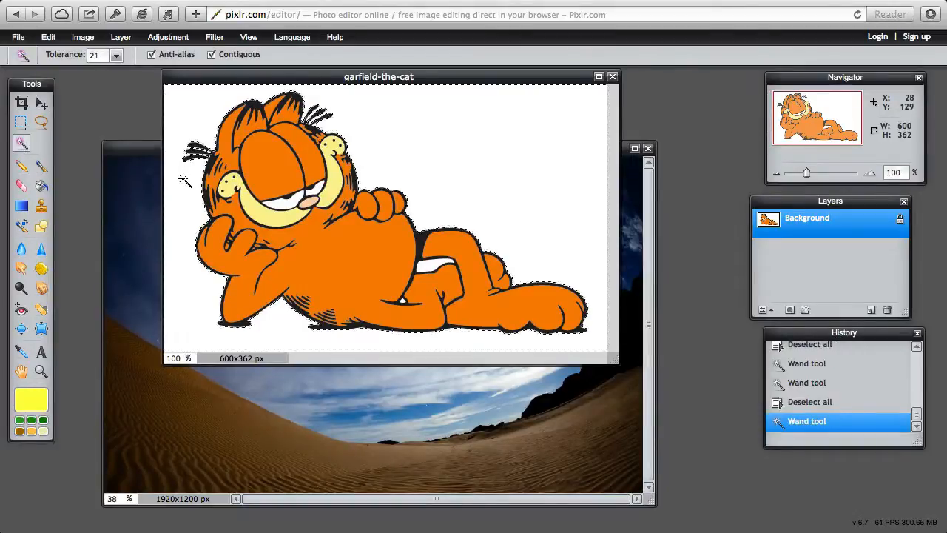
pyautogui.keyDown('shift'); pyautogui.click(435, 270); pyautogui.keyUp('shift')
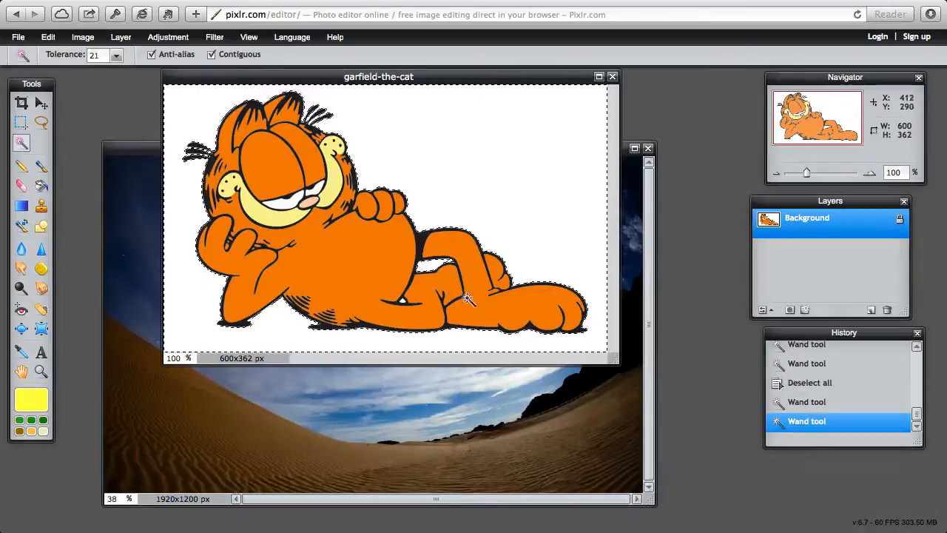
# Invert the selection so it covers the cat and copy it.
pyautogui.click(48, 37)
pyautogui.click(59, 204)
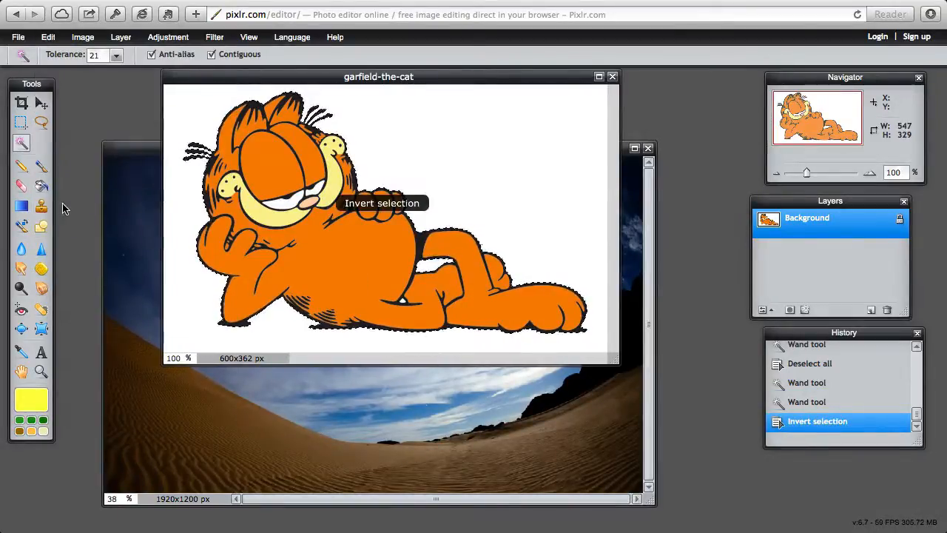
pyautogui.click(48, 37)
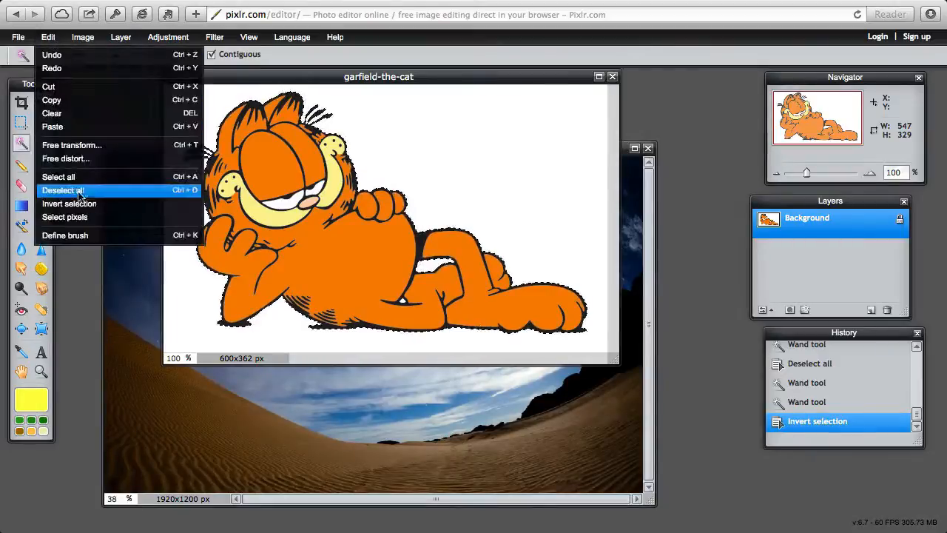
pyautogui.click(51, 100)
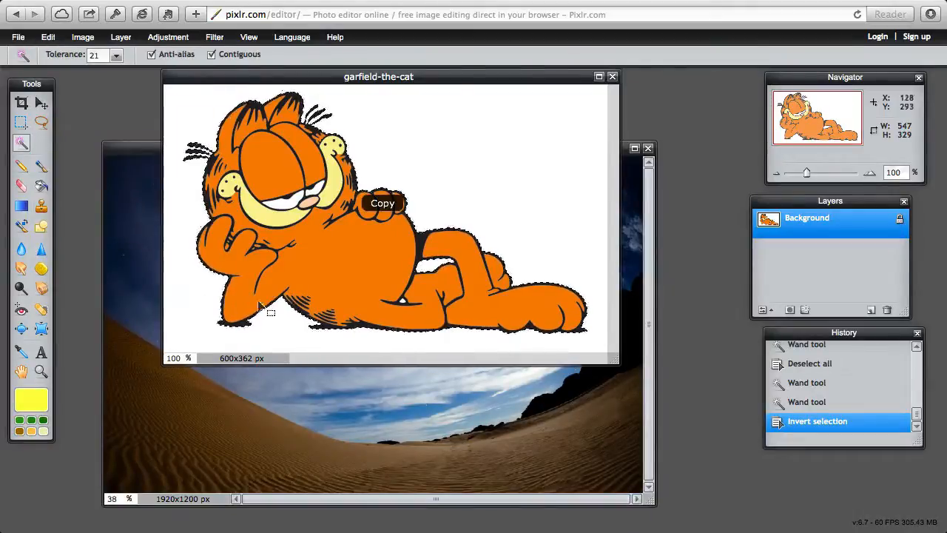
# Bring the desert at night image to the front and paste the copied cat into it.
pyautogui.click(131, 146)
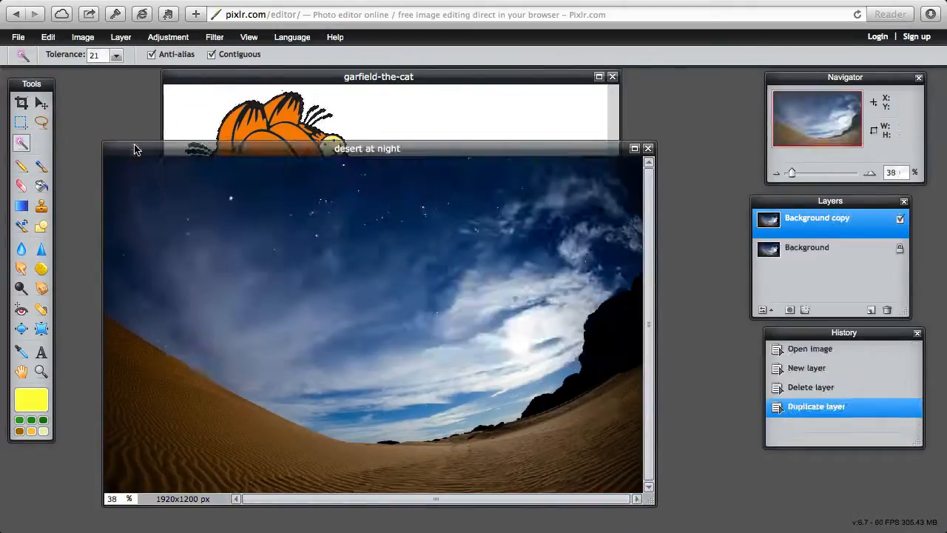
pyautogui.moveTo(133, 148); pyautogui.dragTo(155, 74)
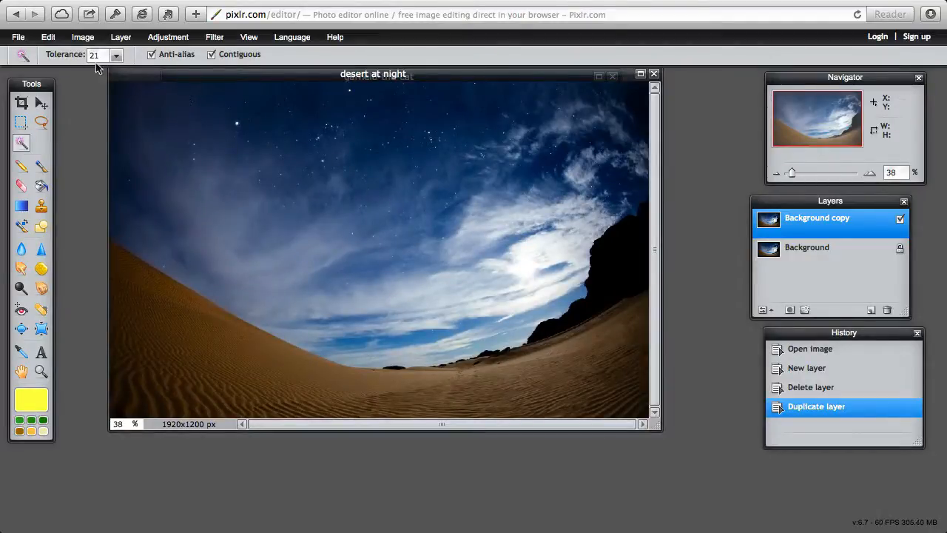
pyautogui.click(48, 36)
pyautogui.click(56, 127)
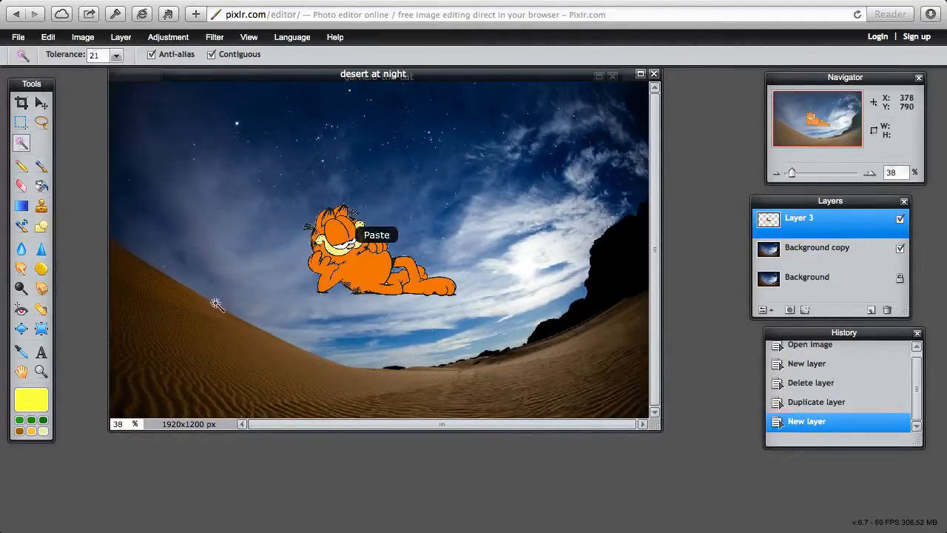
# Move the pasted cat down onto the sand in the foreground and rename its layer "garf".
pyautogui.click(41, 103)
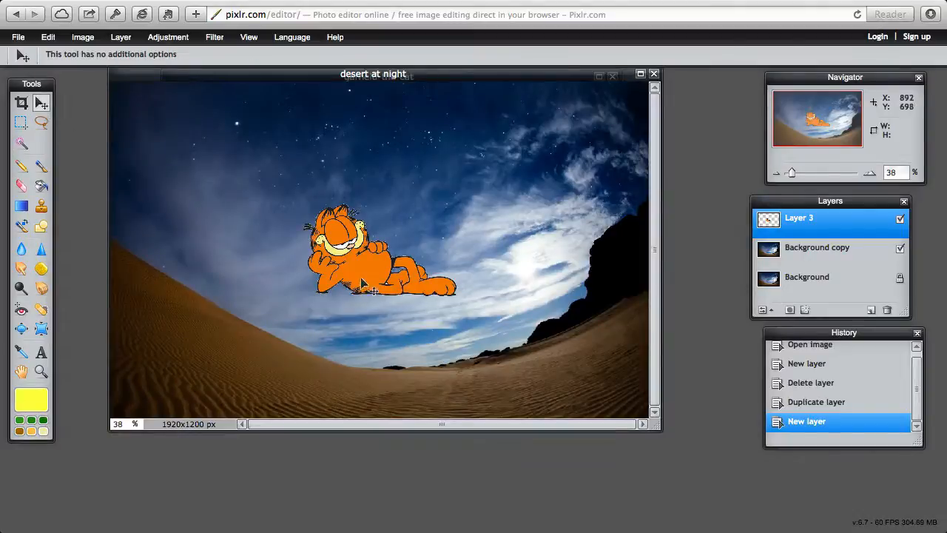
pyautogui.moveTo(361, 283); pyautogui.dragTo(370, 382)
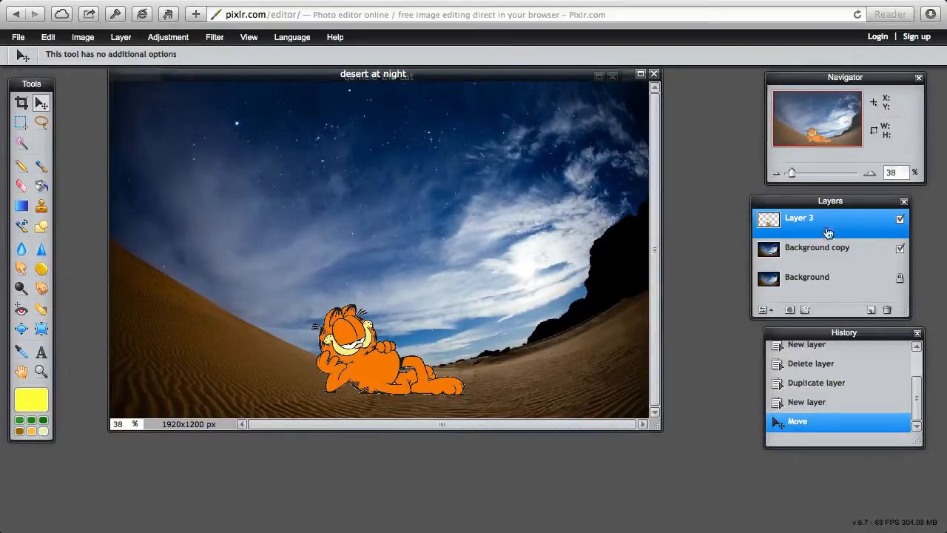
pyautogui.doubleClick(801, 220)
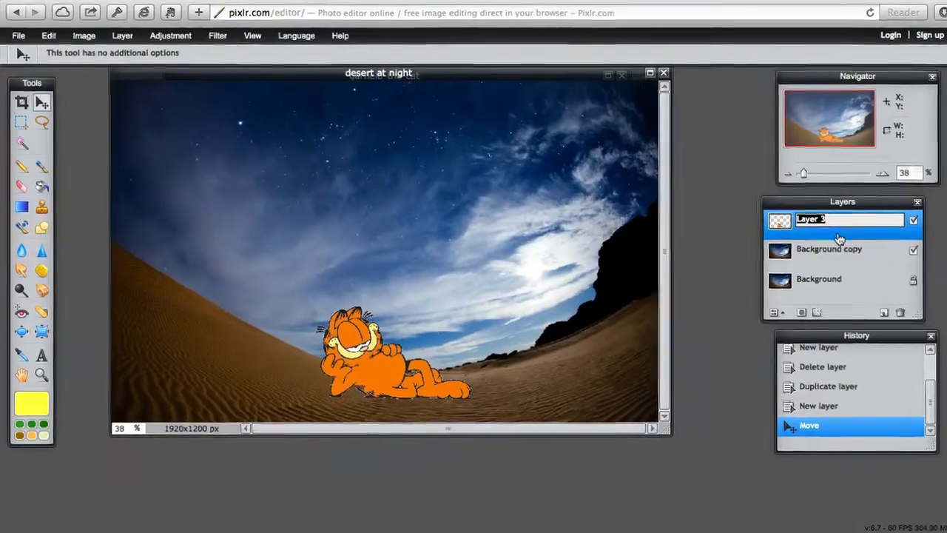
pyautogui.write('garf')
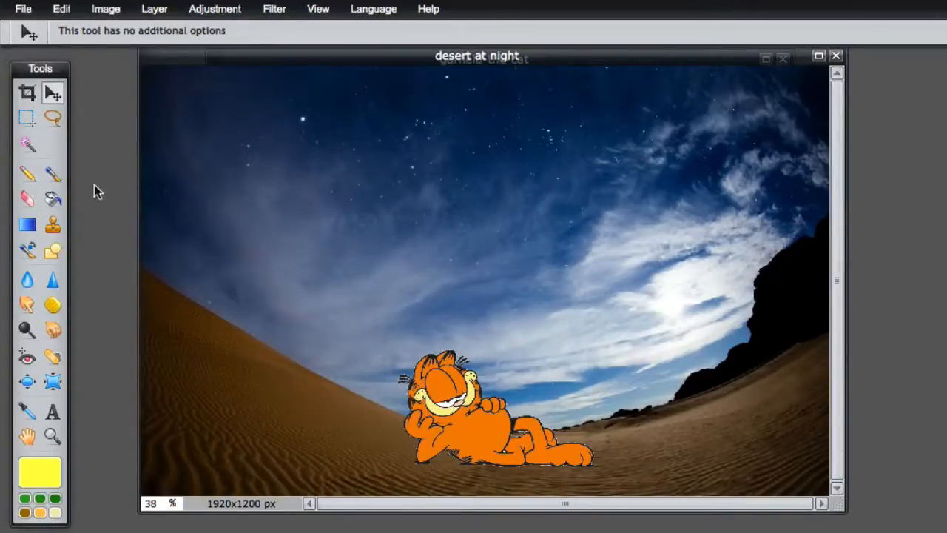
# With the Brush tool active, add the Vector stalks brush set from the Shapes category to the available brushes.
pyautogui.click(53, 175)
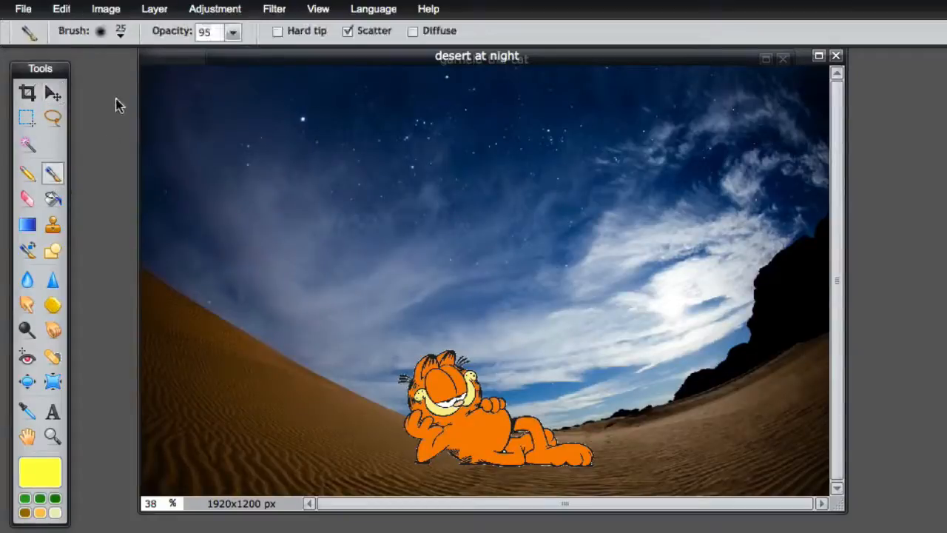
pyautogui.click(98, 30)
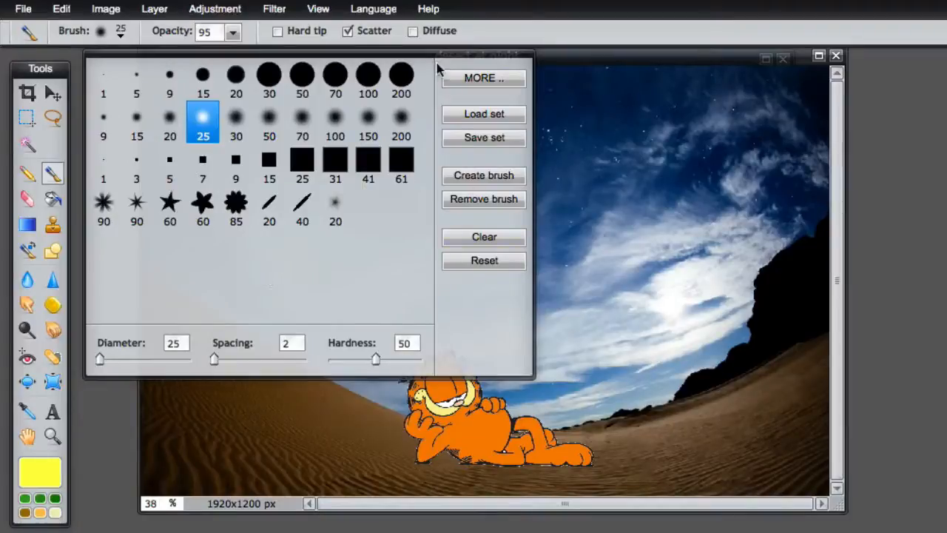
pyautogui.click(460, 81)
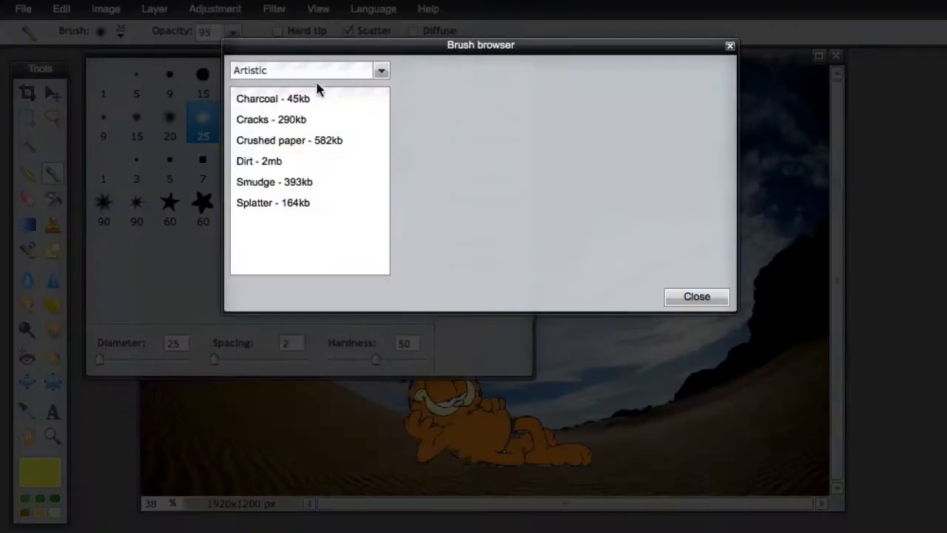
pyautogui.click(381, 70)
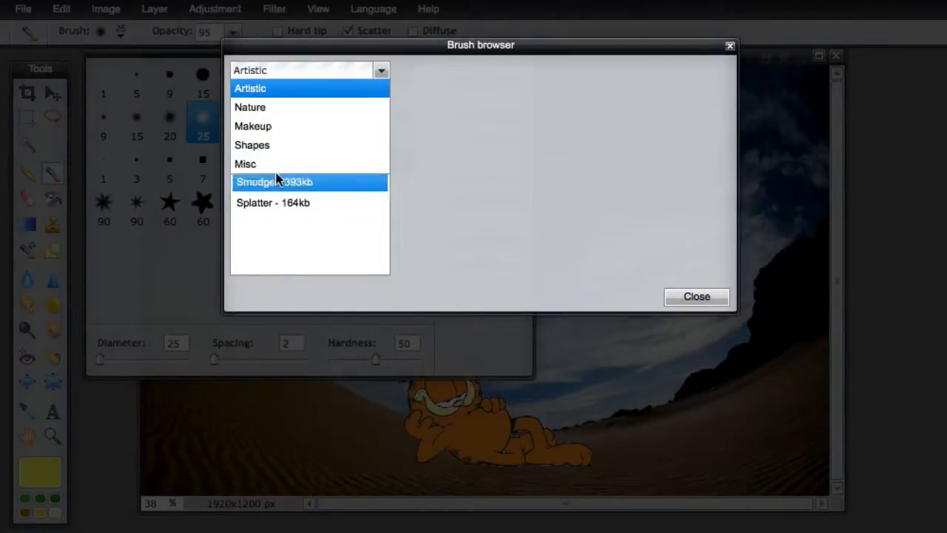
pyautogui.click(262, 145)
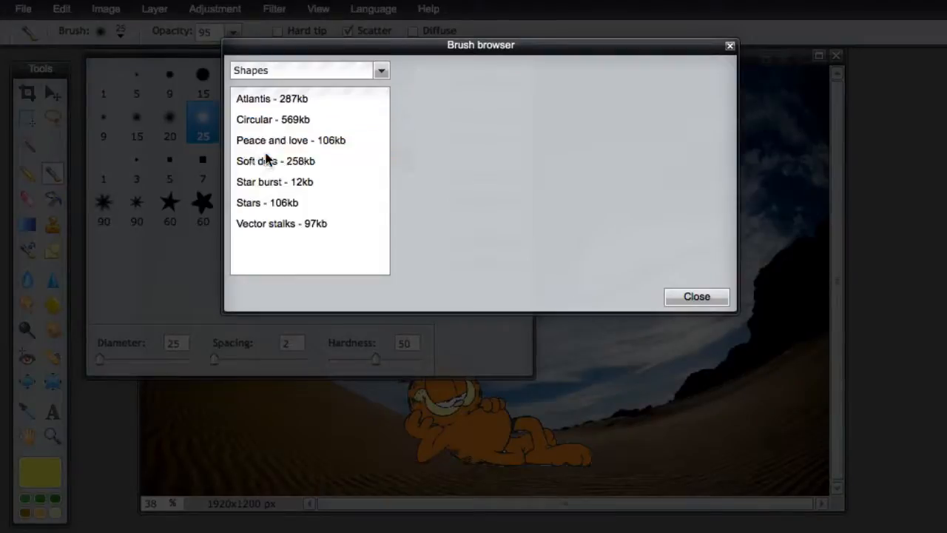
pyautogui.click(268, 228)
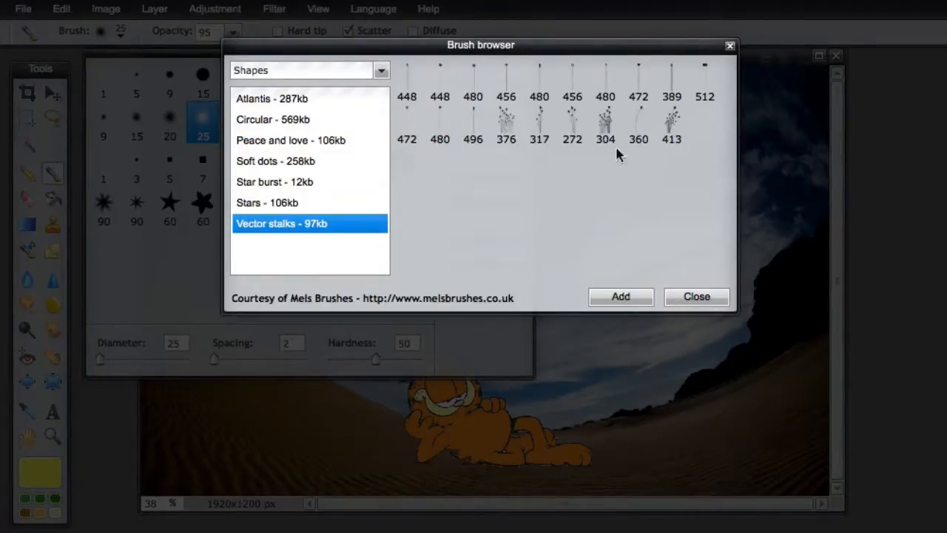
pyautogui.click(620, 297)
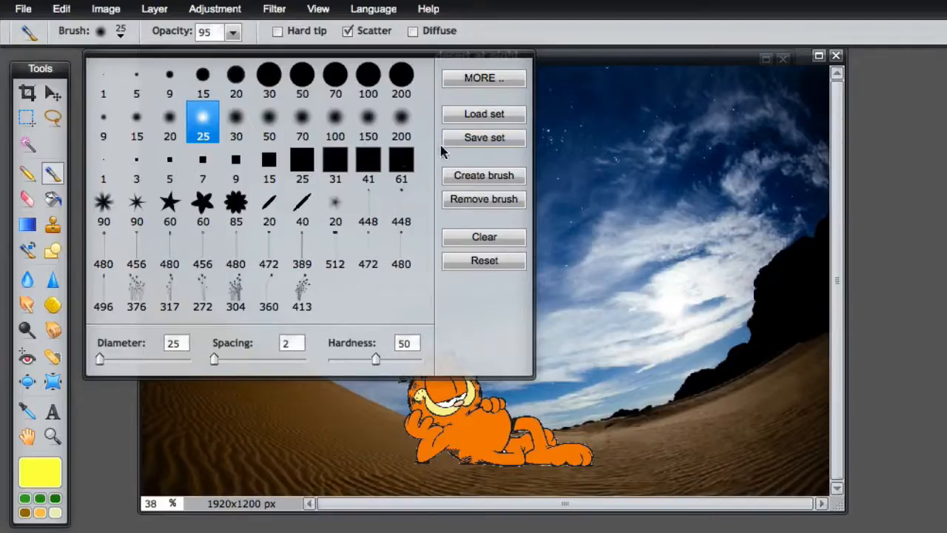
# Add the Doodles brush set from the Misc category and look through the extended brush list.
pyautogui.click(462, 80)
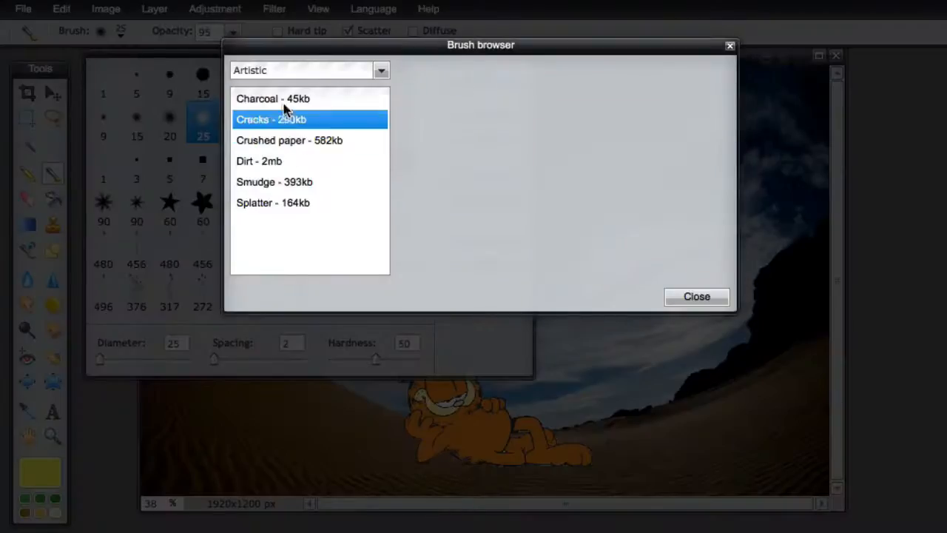
pyautogui.click(380, 74)
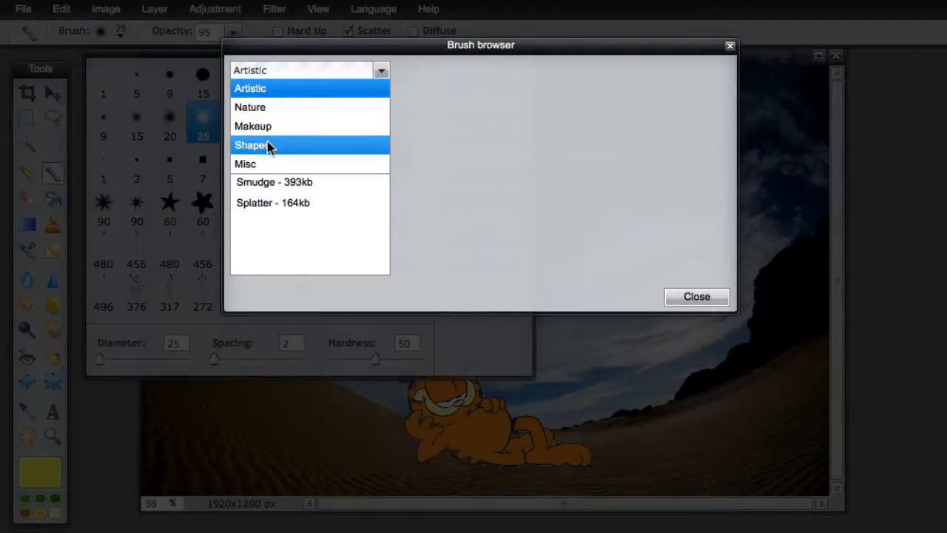
pyautogui.click(262, 107)
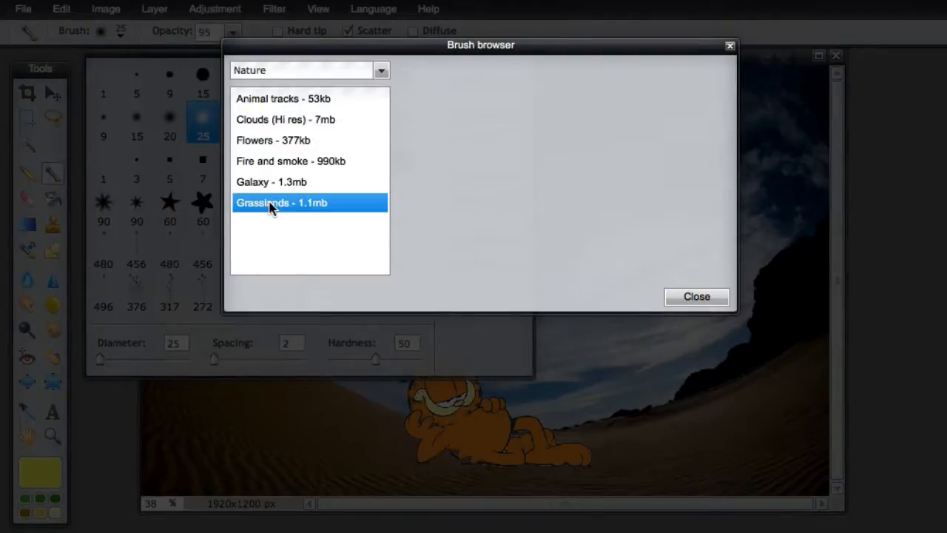
pyautogui.click(380, 71)
pyautogui.click(262, 163)
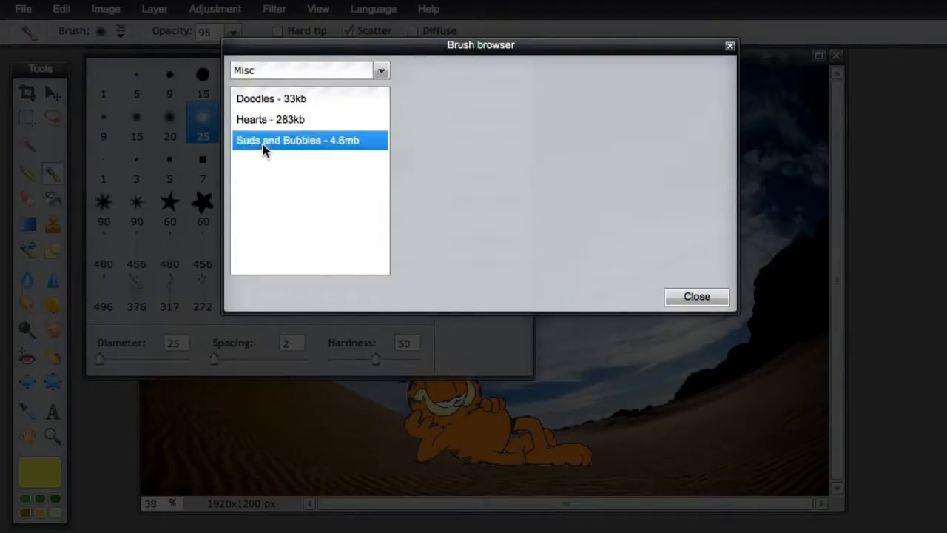
pyautogui.click(259, 101)
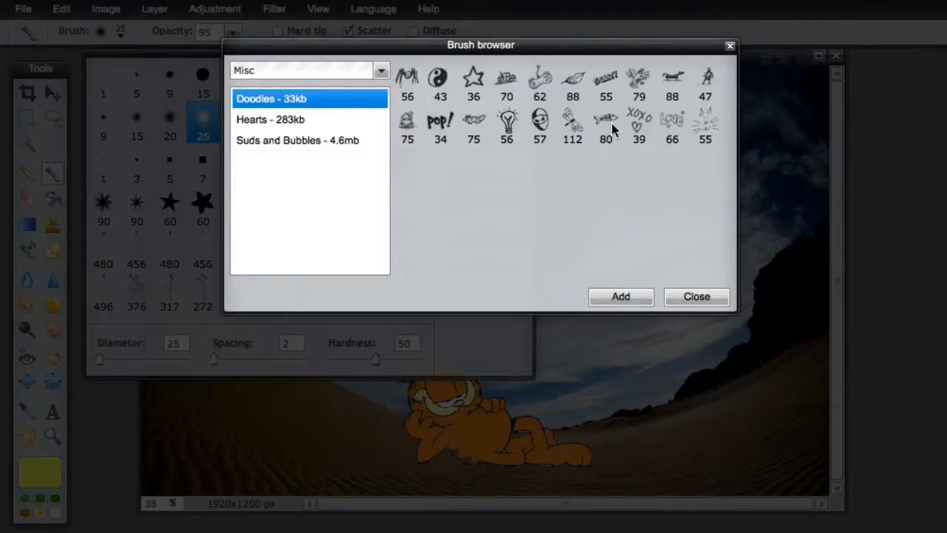
pyautogui.click(626, 297)
pyautogui.moveTo(425, 165); pyautogui.dragTo(422, 313)
pyautogui.moveTo(437, 250); pyautogui.dragTo(447, 89)
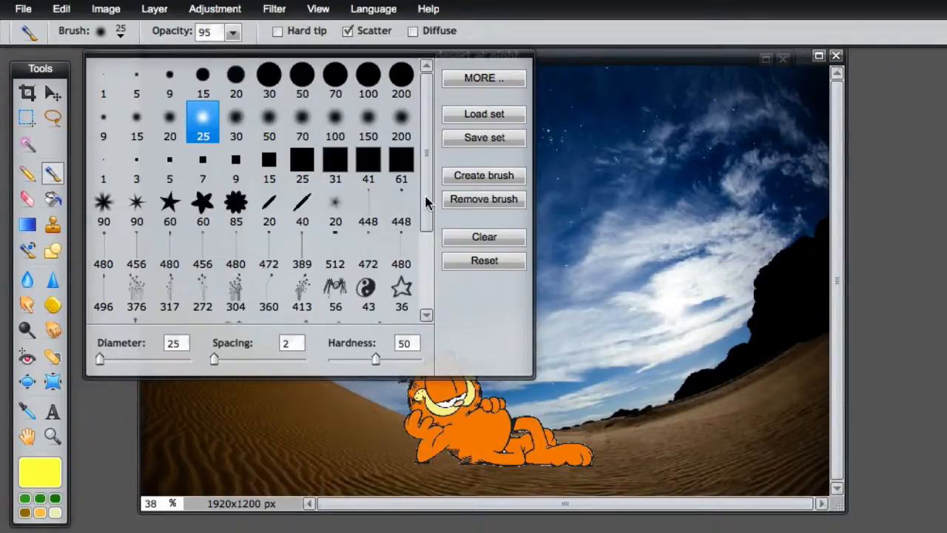
pyautogui.moveTo(427, 202); pyautogui.dragTo(429, 271)
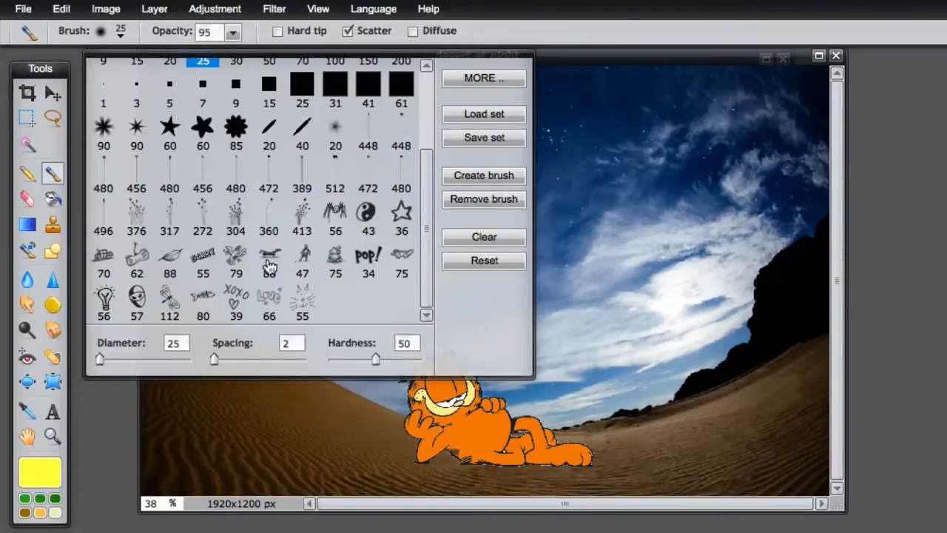
# Remove the Doodles brushes from the face brush back through the spider, keeping the dragonfly, fishbone, XOXO, love and cat brushes.
pyautogui.click(202, 300)
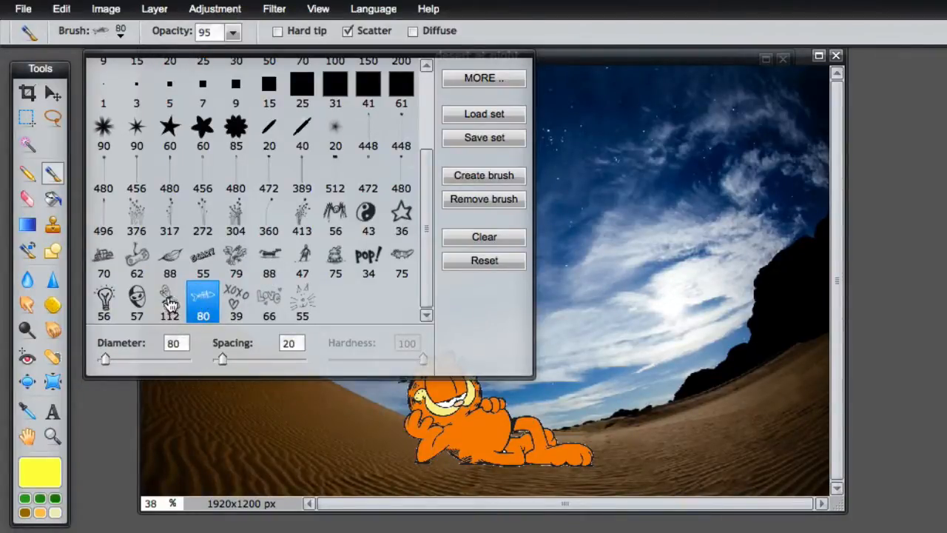
pyautogui.click(169, 300)
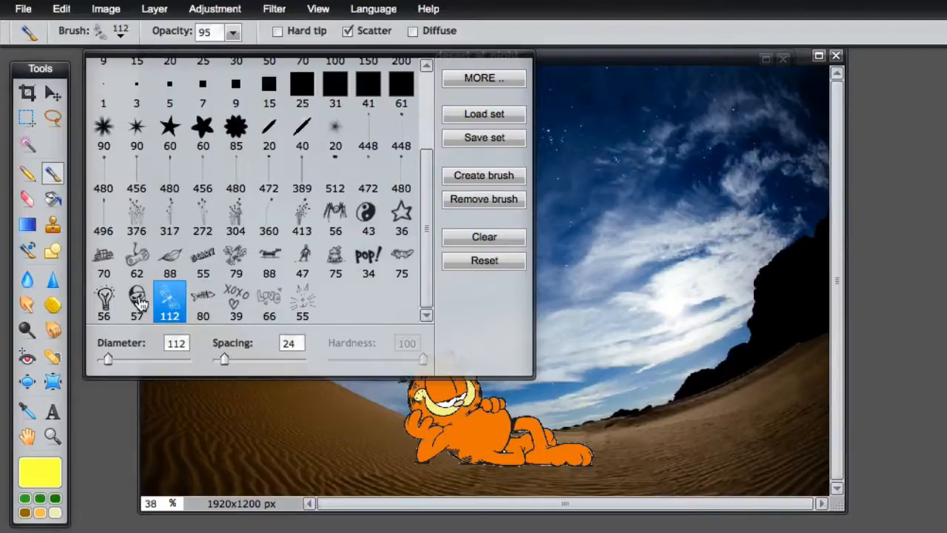
pyautogui.click(139, 302)
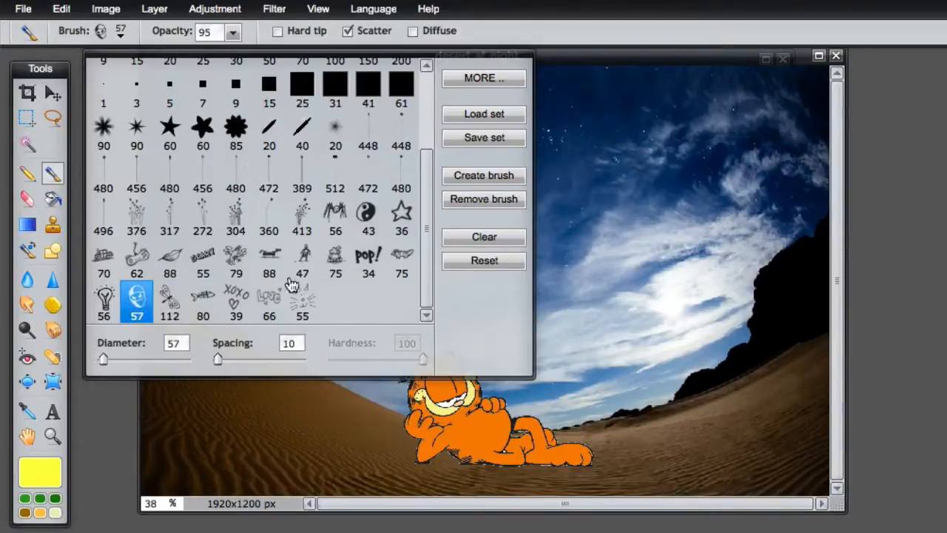
pyautogui.tripleClick(471, 199)
pyautogui.click(471, 200)
pyautogui.doubleClick(471, 200)
pyautogui.tripleClick(471, 199)
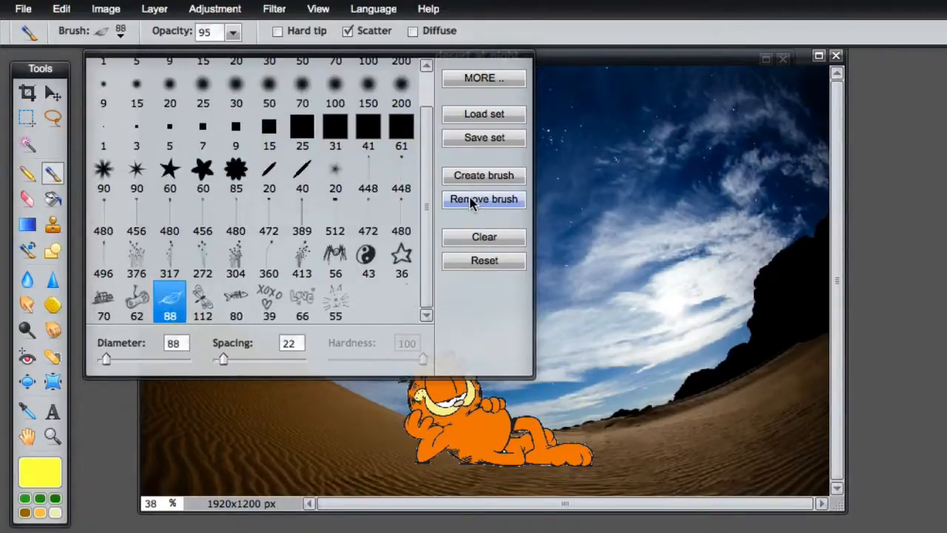
pyautogui.click(471, 201)
pyautogui.doubleClick(471, 200)
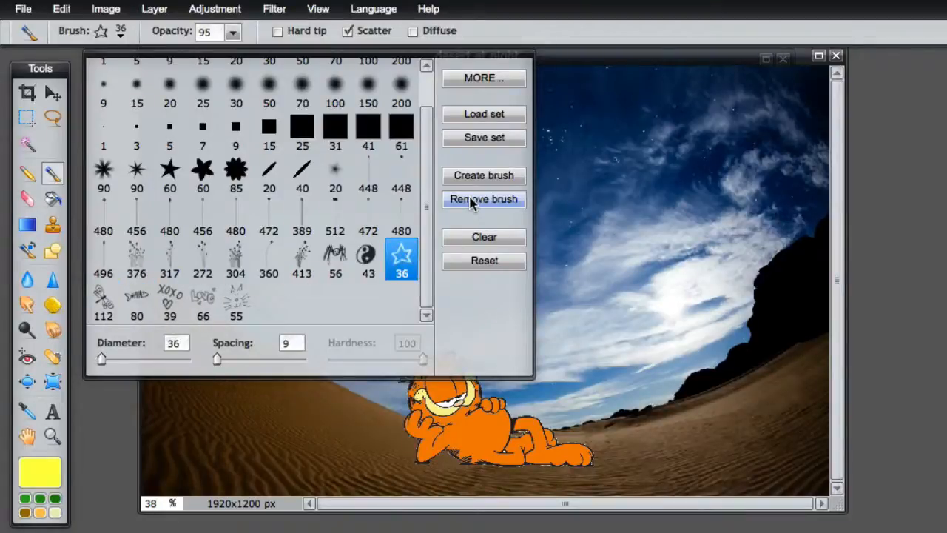
pyautogui.click(471, 200)
pyautogui.click(471, 200)
pyautogui.click(471, 200)
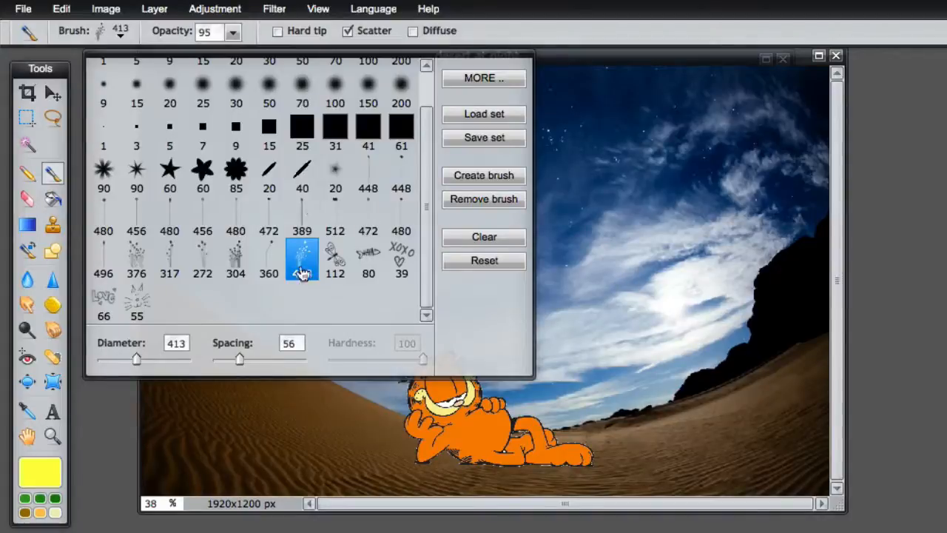
# Remove three tall, thin Vector stalks brushes, starting from the 480-size one just before the 472-size brush.
pyautogui.click(236, 216)
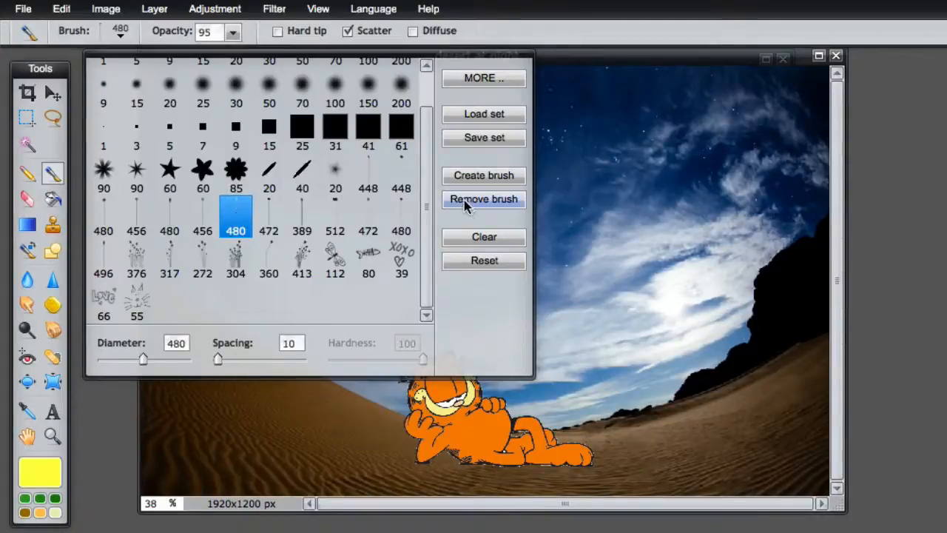
pyautogui.click(466, 199)
pyautogui.click(466, 199)
pyautogui.click(466, 201)
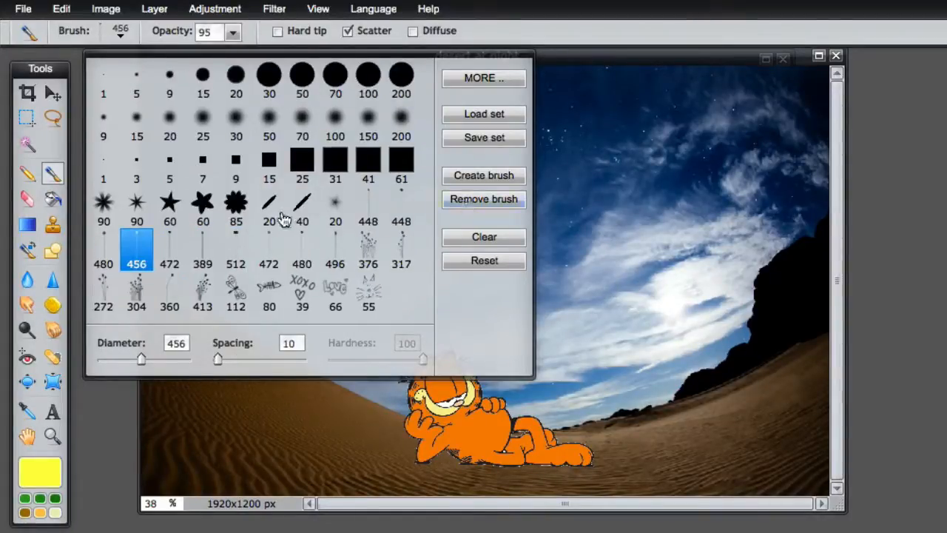
# Remove all the default round, soft, square and star brushes, leaving only the stalk and doodle brushes in the set.
pyautogui.click(301, 212)
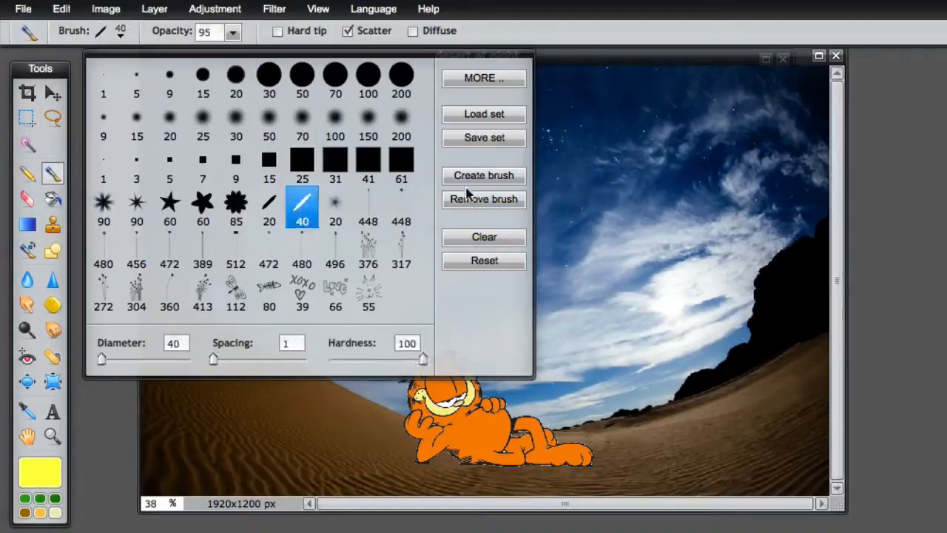
pyautogui.click(473, 200)
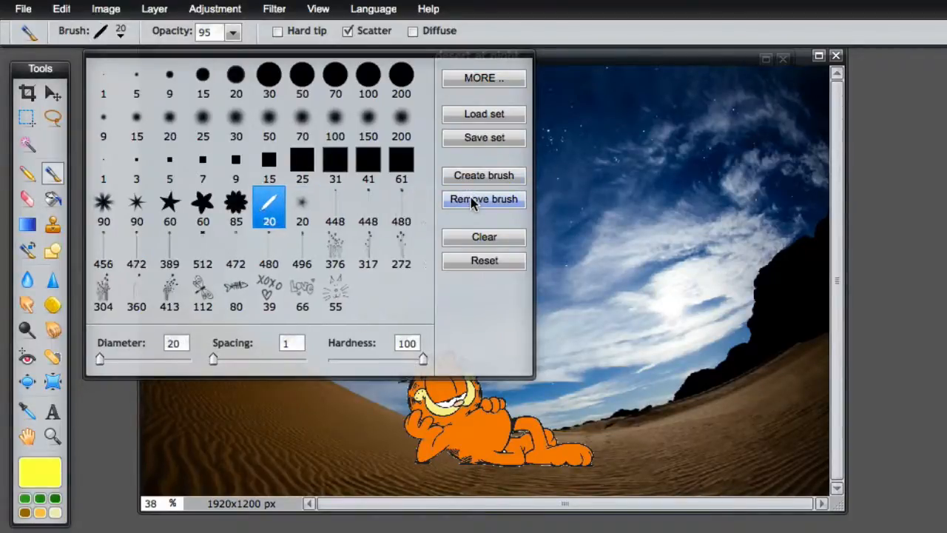
pyautogui.doubleClick(473, 199)
pyautogui.tripleClick(473, 200)
pyautogui.tripleClick(473, 200)
pyautogui.click(474, 200)
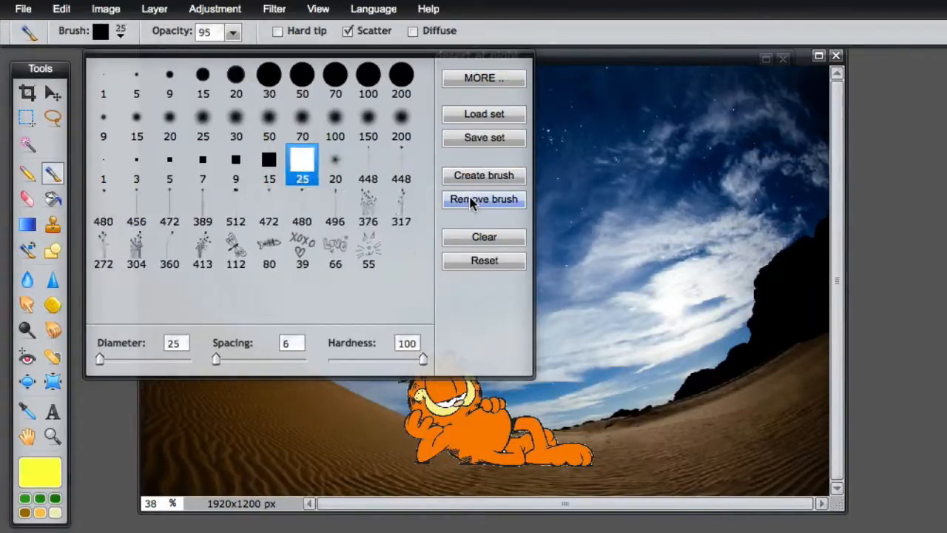
pyautogui.tripleClick(474, 200)
pyautogui.doubleClick(473, 200)
pyautogui.tripleClick(473, 199)
pyautogui.tripleClick(473, 200)
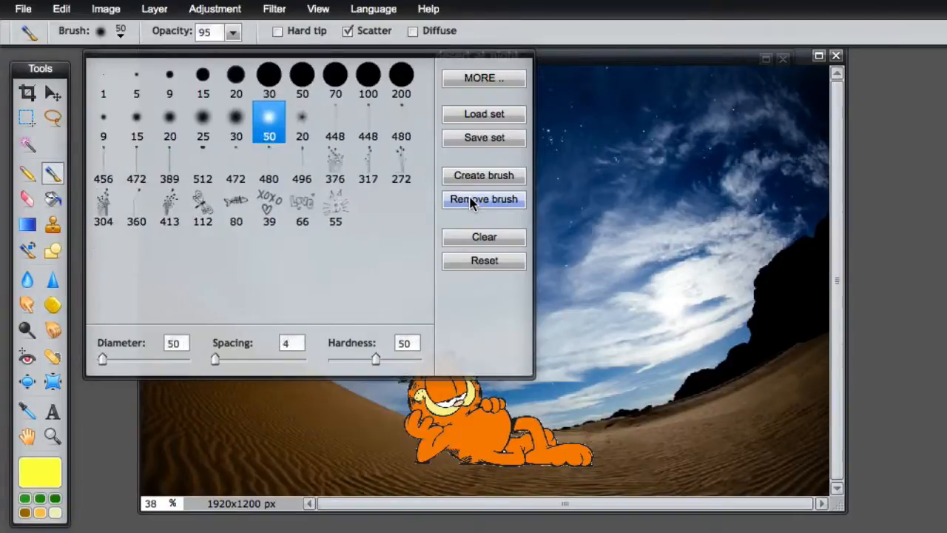
pyautogui.doubleClick(473, 200)
pyautogui.tripleClick(474, 199)
pyautogui.tripleClick(474, 200)
pyautogui.tripleClick(472, 201)
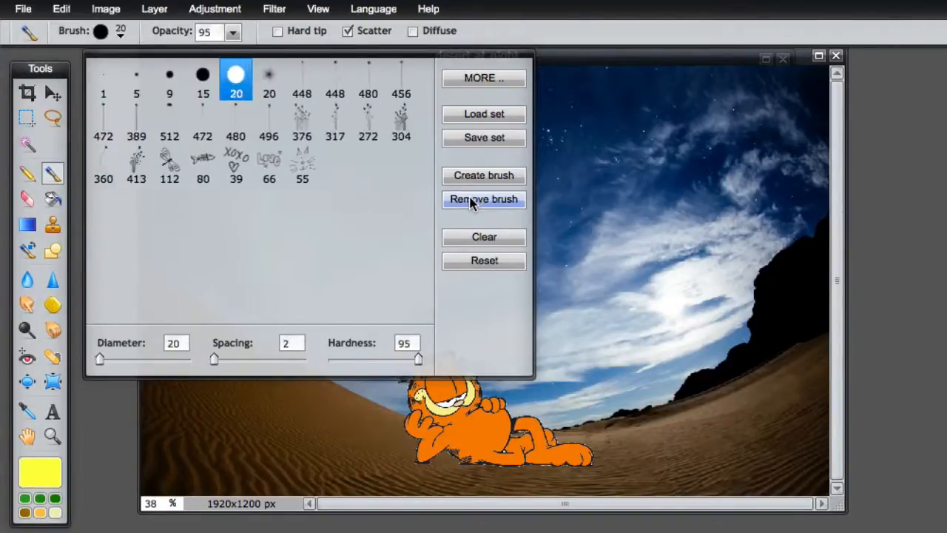
pyautogui.doubleClick(472, 201)
pyautogui.tripleClick(471, 202)
pyautogui.click(471, 202)
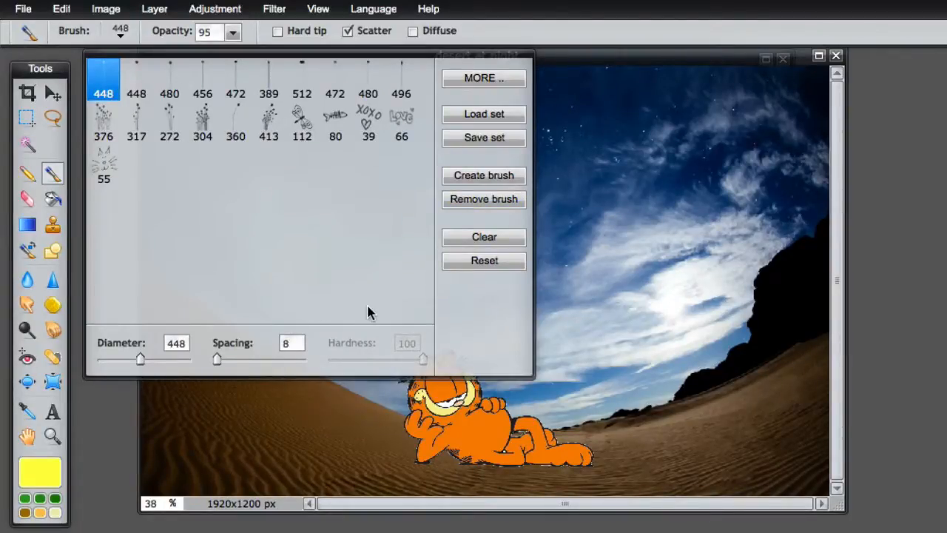
# Open the save dialog for the trimmed brush set and cancel it, and reset the brushes to the default set.
pyautogui.click(467, 141)
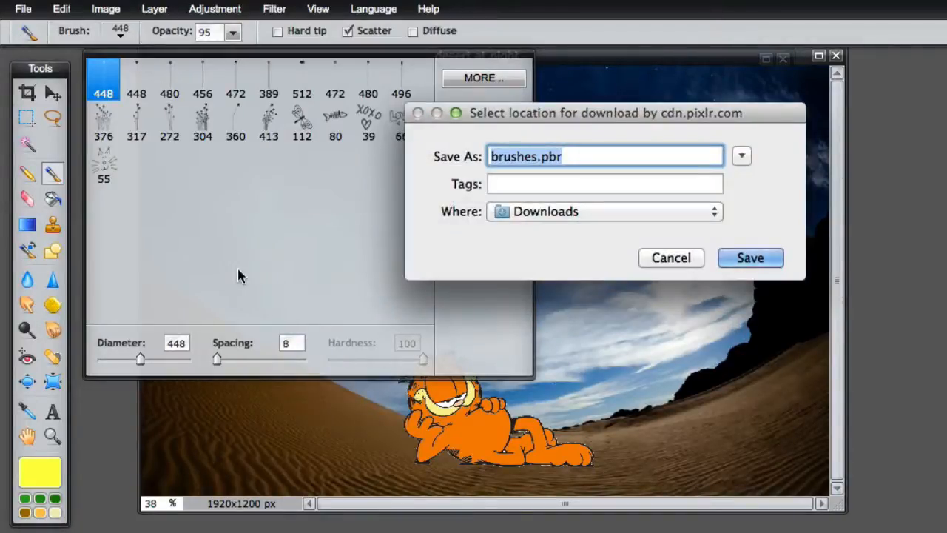
pyautogui.click(668, 264)
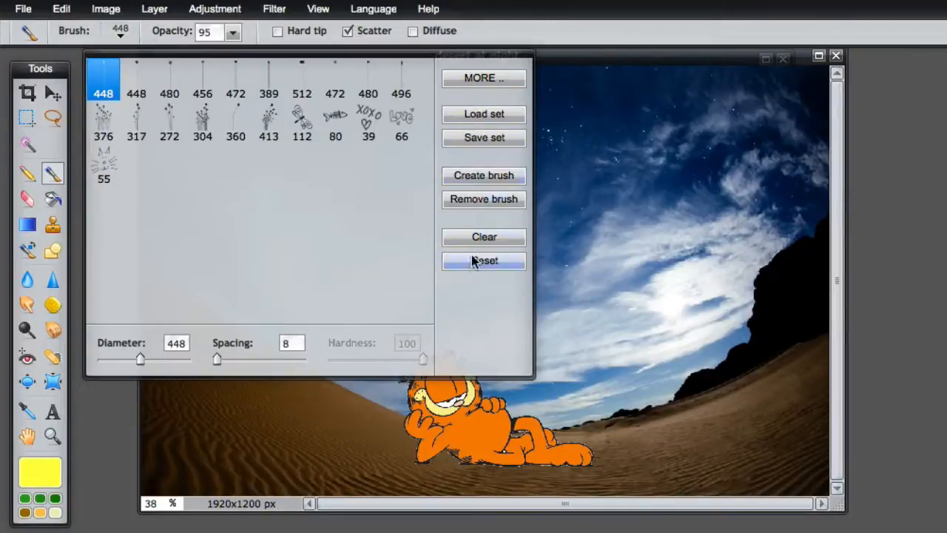
pyautogui.click(473, 262)
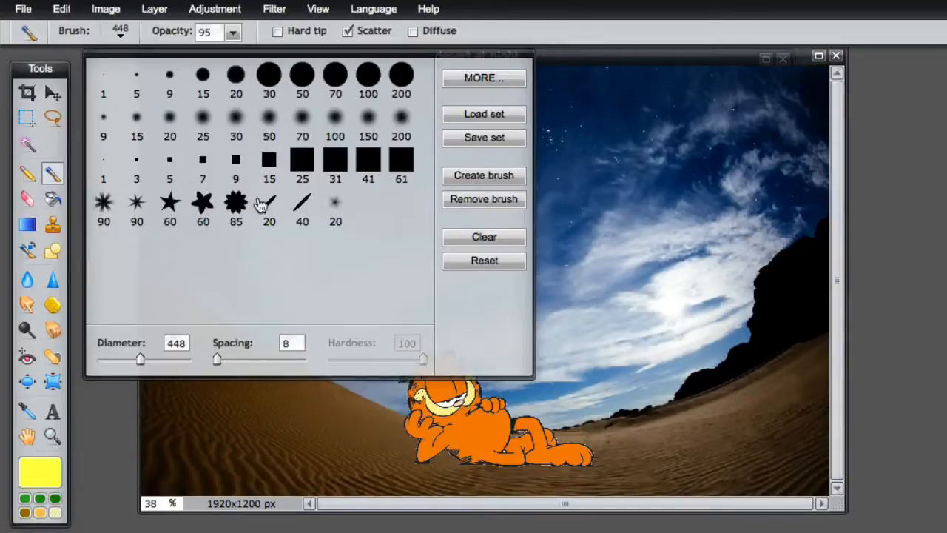
# Load the brush set file "garfield in desert brushes.pbr" from the Desktop.
pyautogui.click(477, 120)
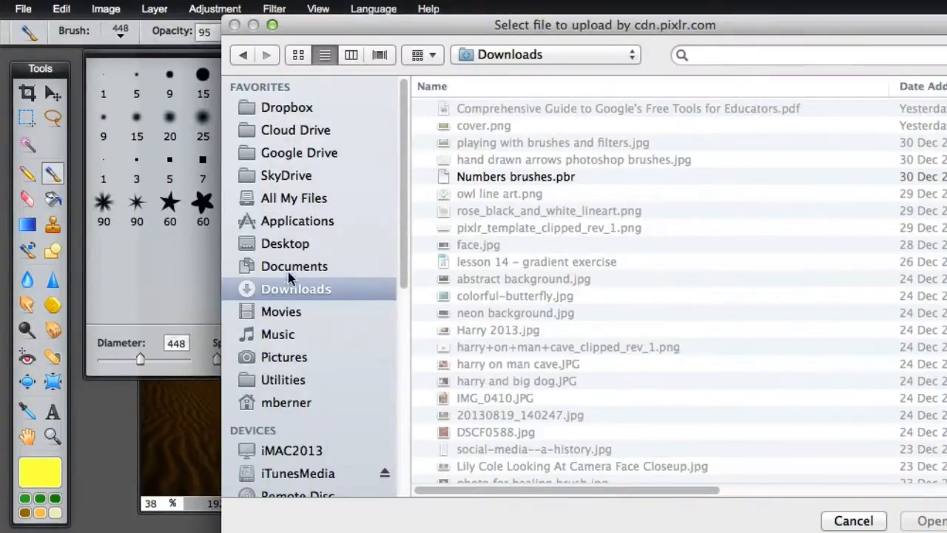
pyautogui.click(284, 243)
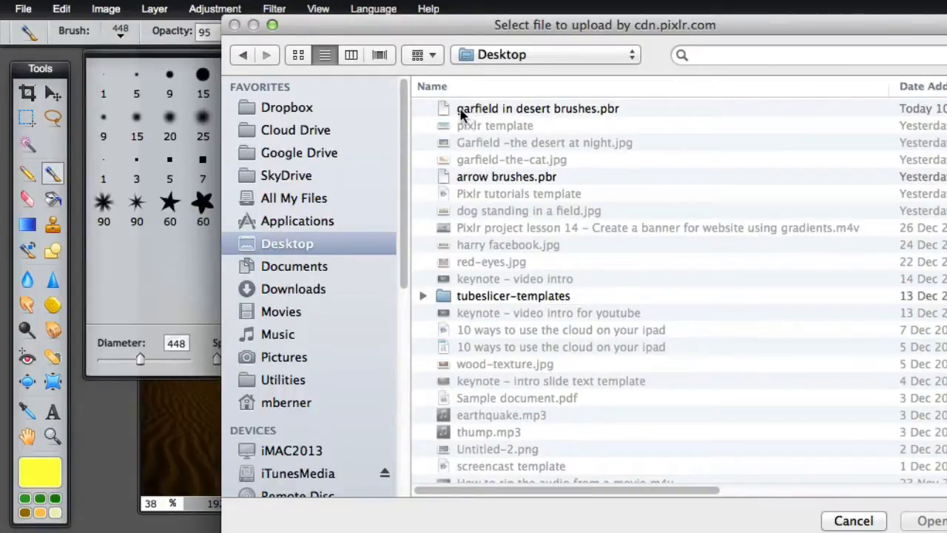
pyautogui.click(543, 109)
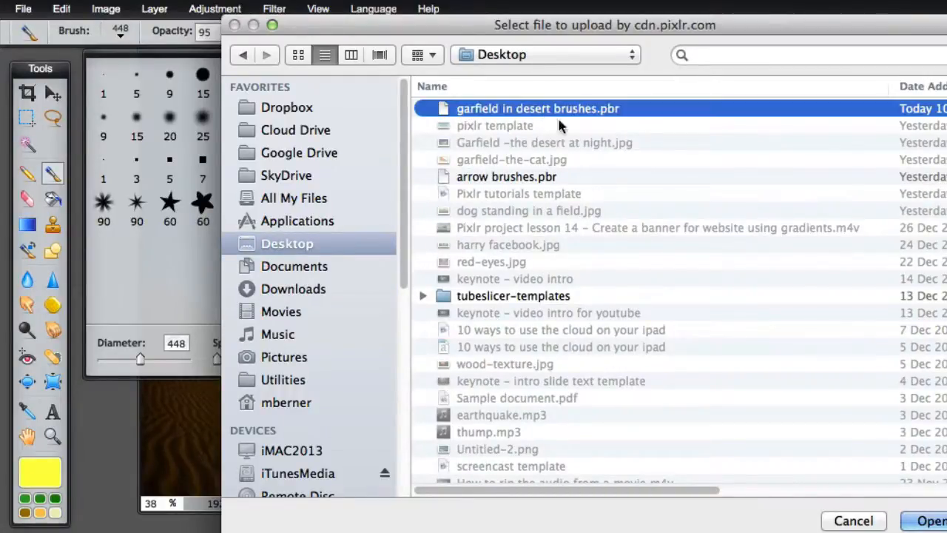
pyautogui.click(925, 520)
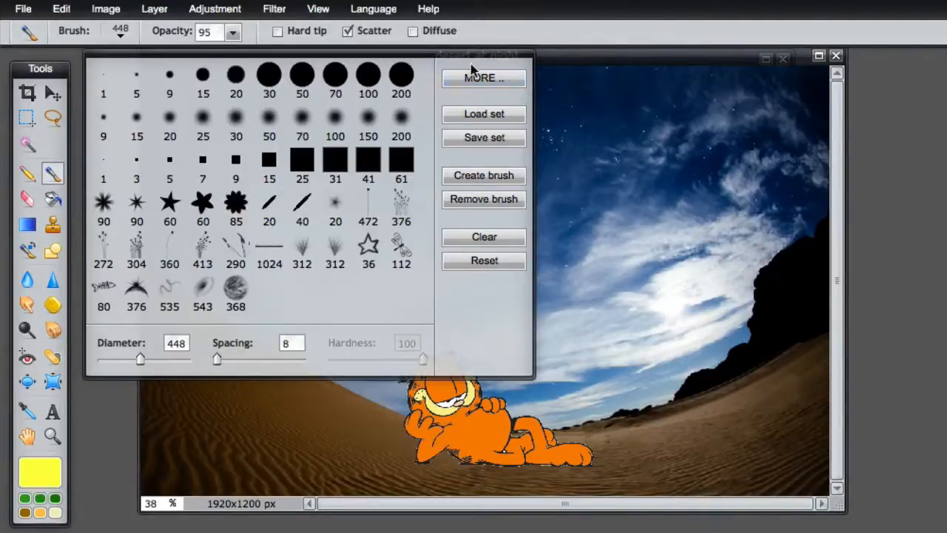
# Paint yellow grass along the bottom edge of the desert with the 1024-size grass brush, undoing the trial stroke.
pyautogui.click(203, 120)
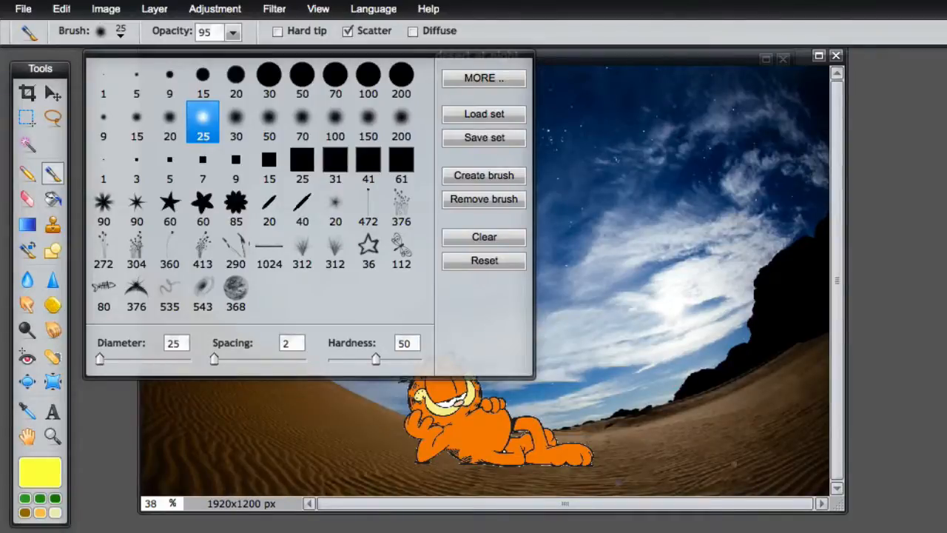
pyautogui.click(270, 255)
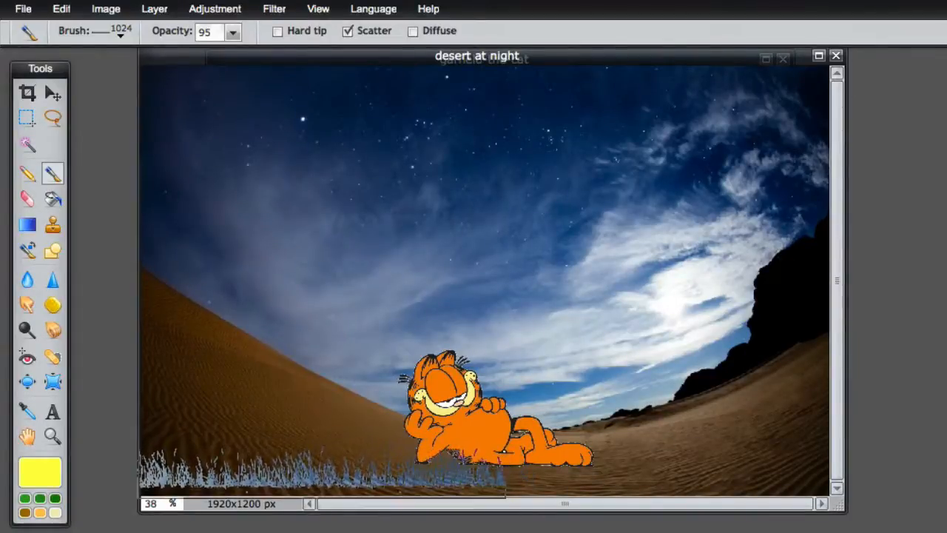
pyautogui.moveTo(326, 466); pyautogui.dragTo(500, 451)
pyautogui.hotkey('ctrl', 'z')
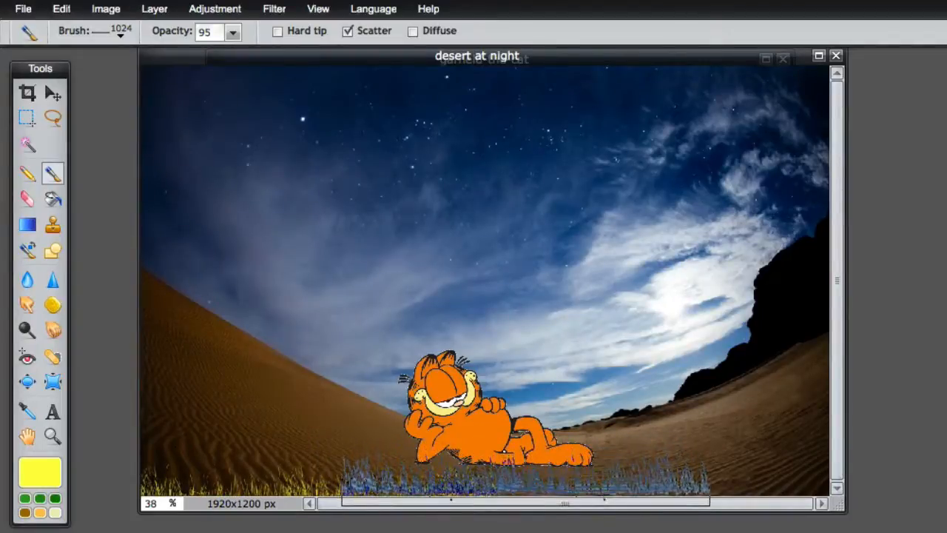
pyautogui.moveTo(525, 477)
pyautogui.mouseDown()
pyautogui.moveTo(634, 455)
pyautogui.moveTo(651, 466)
pyautogui.mouseUp()
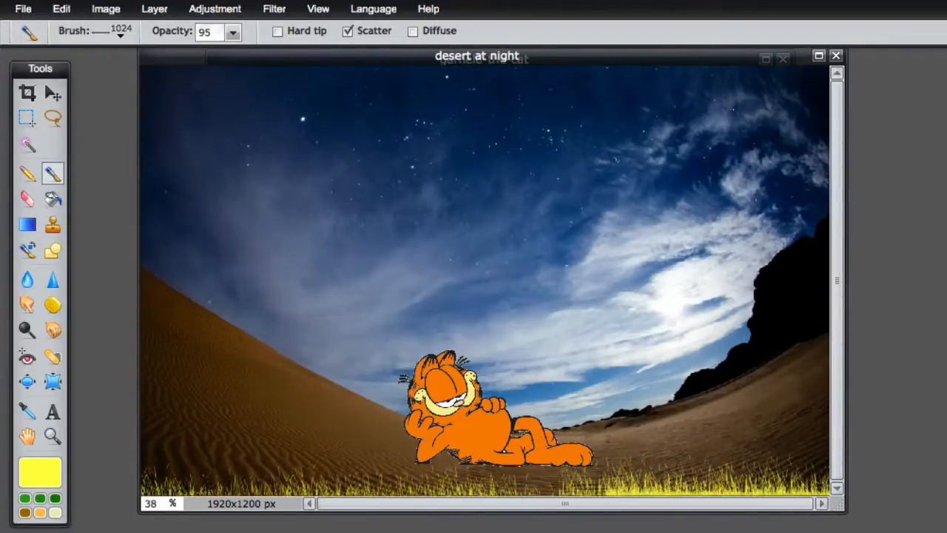
# Select the 304-size flower stalks brush, set its diameter to 360, and choose green as the paint colour.
pyautogui.click(119, 33)
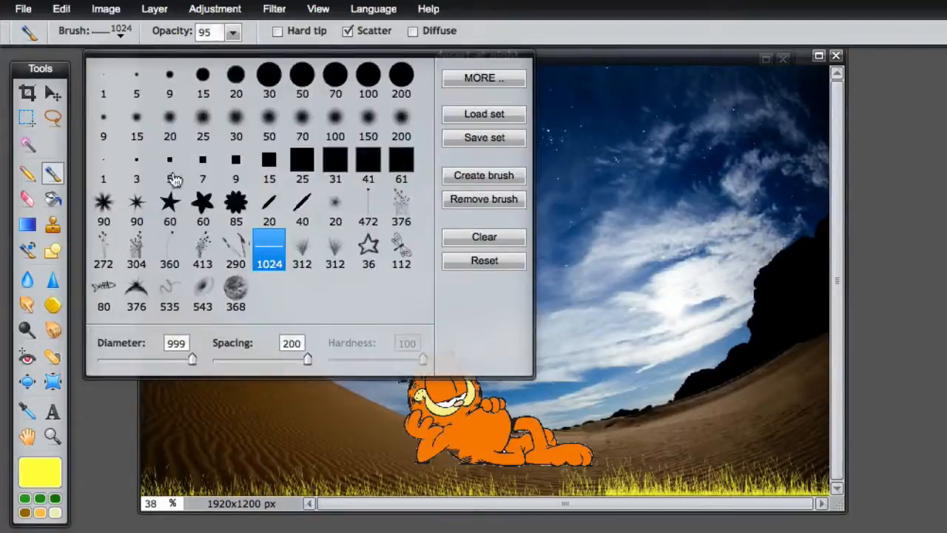
pyautogui.click(135, 256)
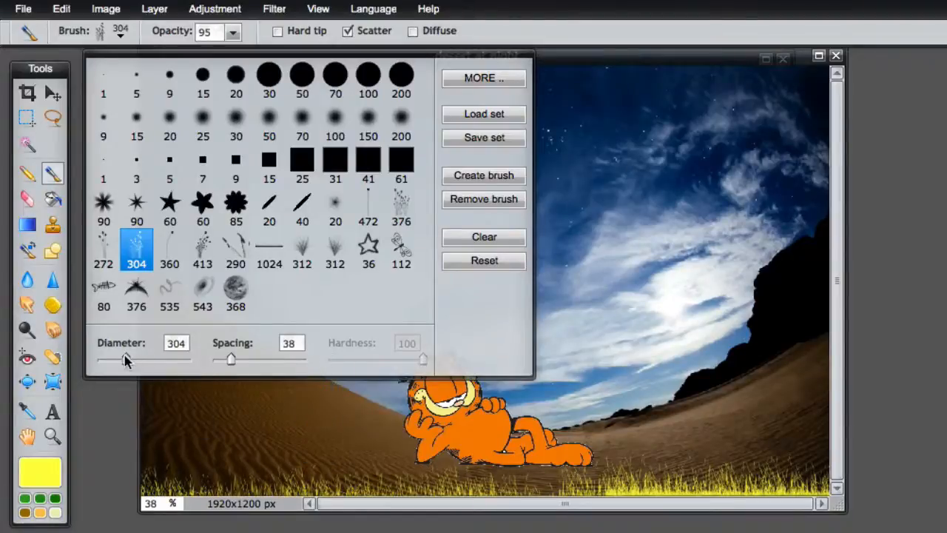
pyautogui.moveTo(145, 358); pyautogui.dragTo(147, 359)
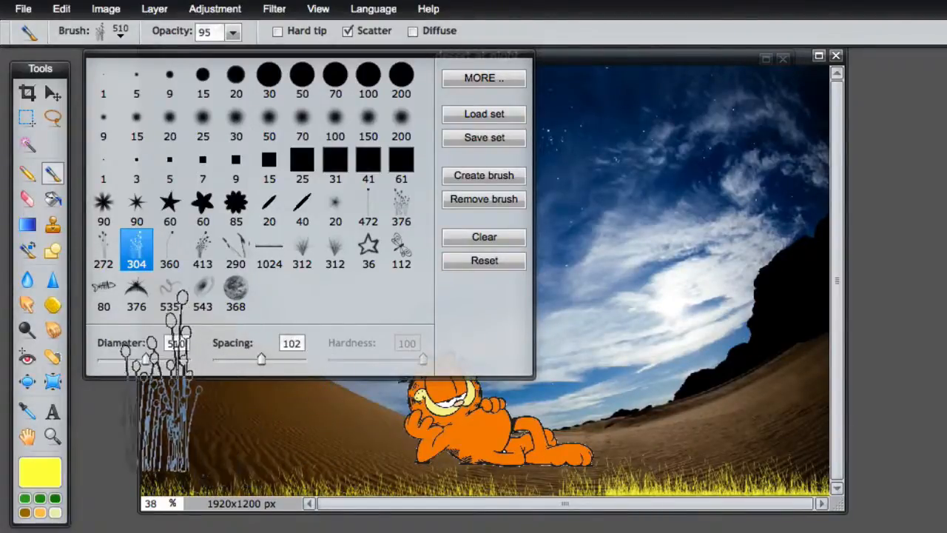
pyautogui.moveTo(143, 360); pyautogui.dragTo(140, 359)
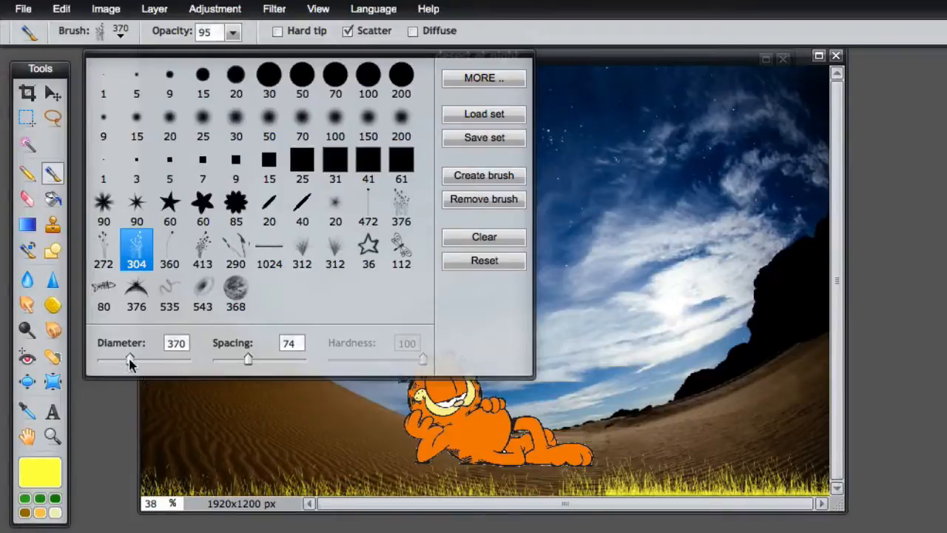
pyautogui.moveTo(132, 359); pyautogui.dragTo(131, 359)
pyautogui.click(554, 49)
pyautogui.click(41, 499)
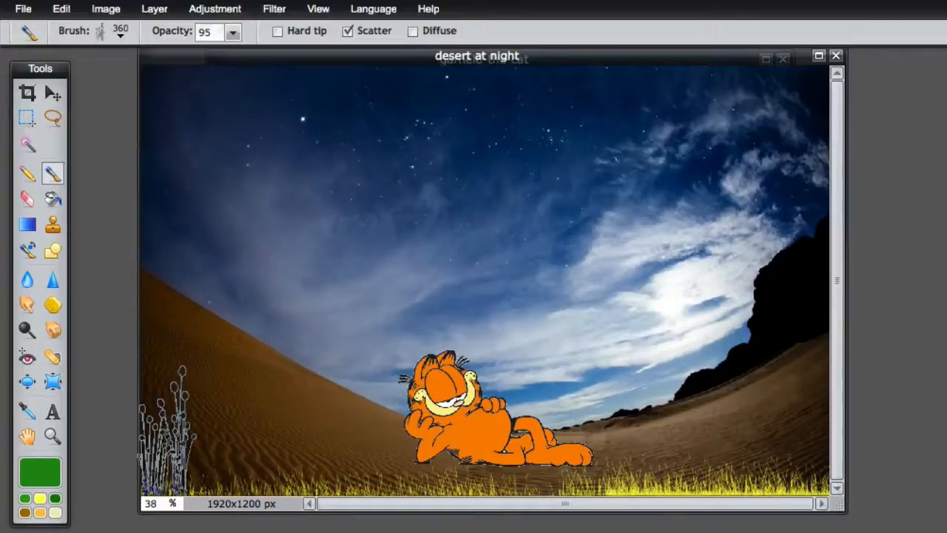
pyautogui.moveTo(168, 429)
pyautogui.mouseDown()
pyautogui.moveTo(219, 406)
pyautogui.moveTo(229, 380)
pyautogui.moveTo(289, 329)
pyautogui.mouseUp()
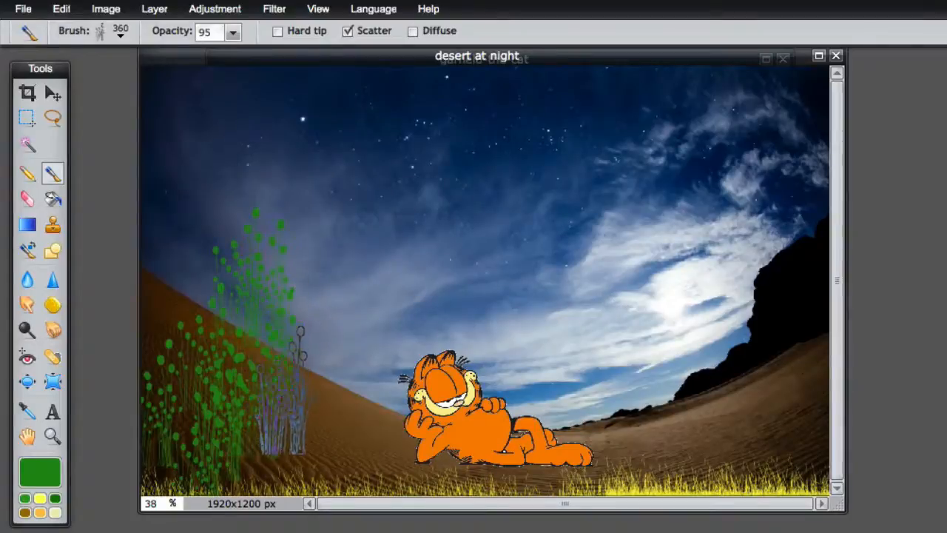
pyautogui.click(285, 393)
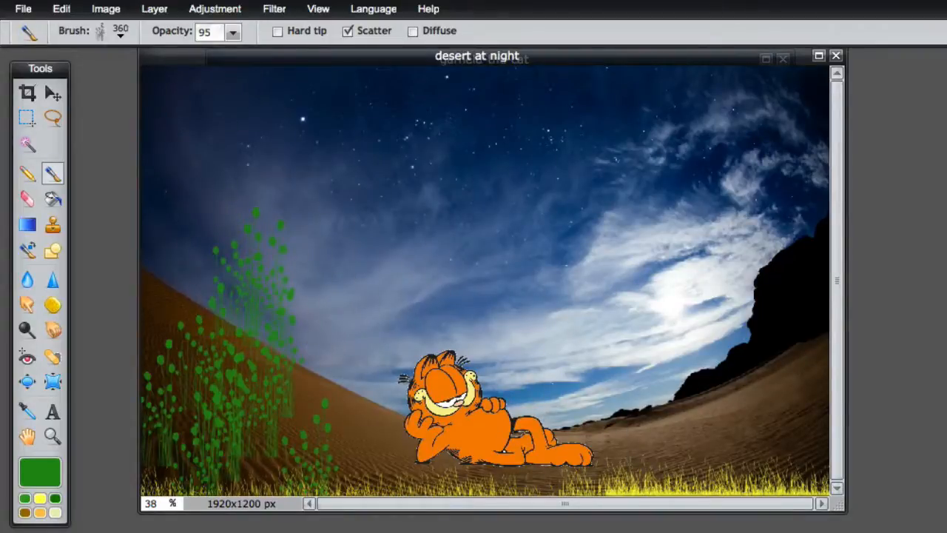
pyautogui.hotkey('ctrl', 'z')
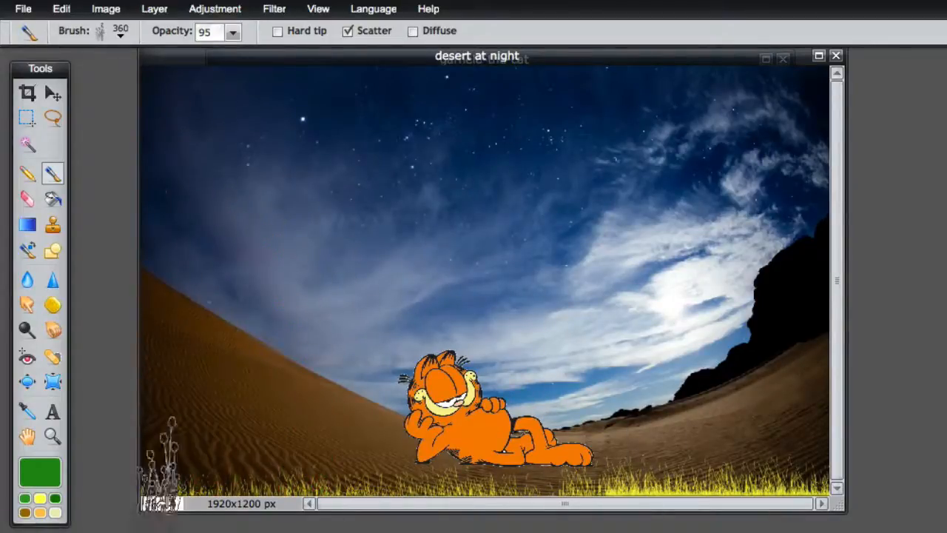
# Paint a cluster of green flower stalks on the sand at the far left of the desert scene.
pyautogui.moveTo(168, 428); pyautogui.dragTo(273, 448)
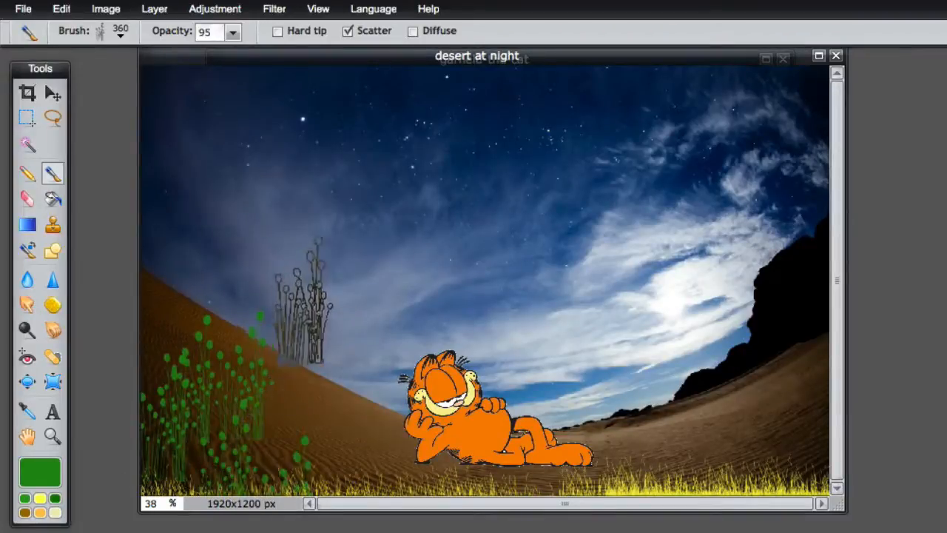
pyautogui.click(289, 403)
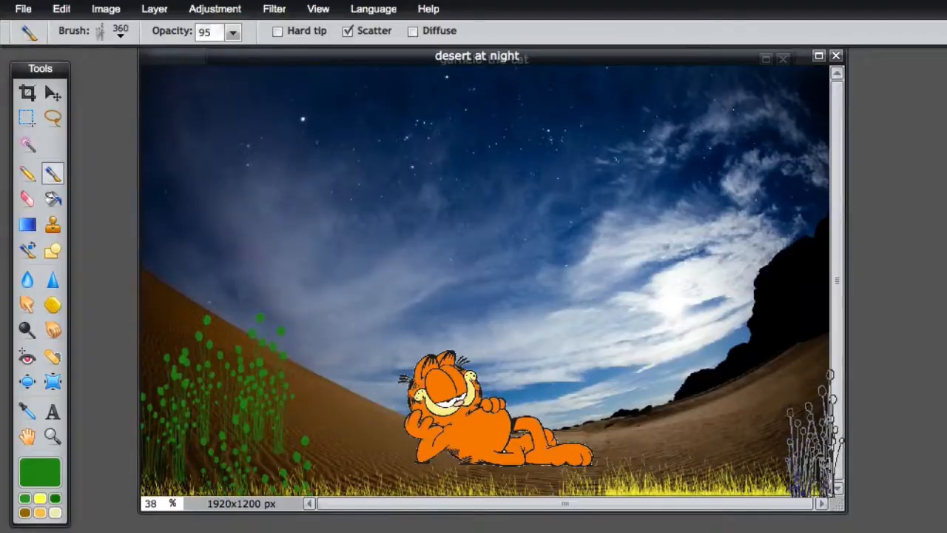
# Paint clusters of green flower stalks on the sand at the far right of the desert scene.
pyautogui.moveTo(806, 409)
pyautogui.mouseDown()
pyautogui.moveTo(738, 395)
pyautogui.moveTo(699, 410)
pyautogui.mouseUp()
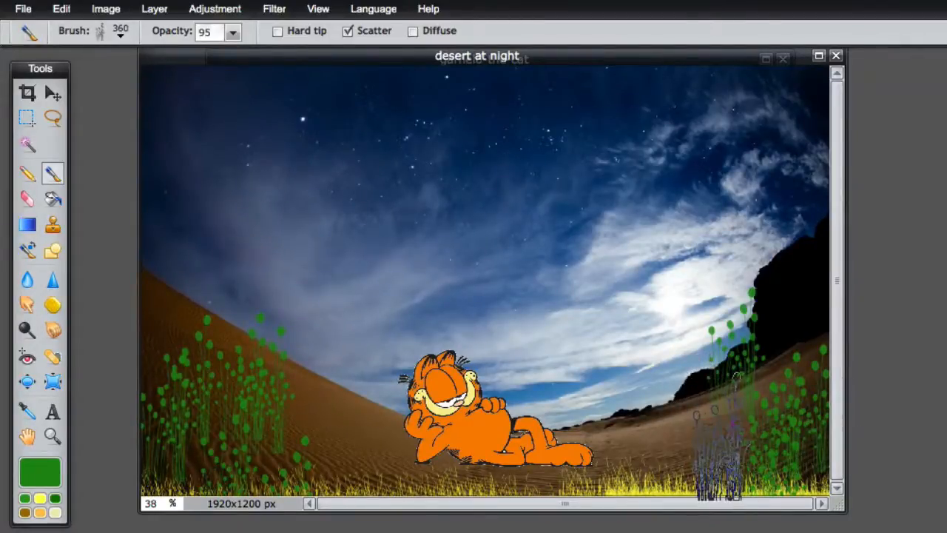
pyautogui.click(695, 414)
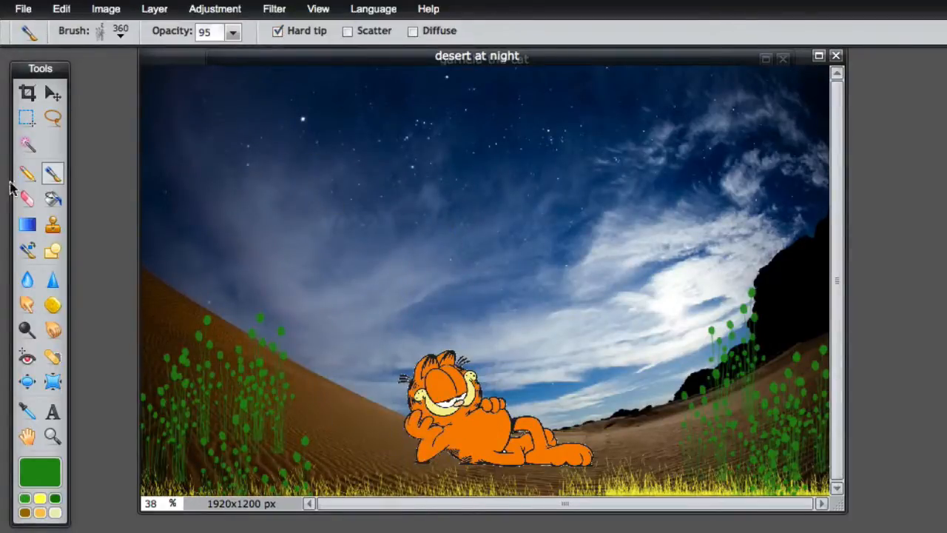
# Select the 272-size flower stalks brush, set its diameter to 430, and choose light orange as the paint colour.
pyautogui.click(99, 33)
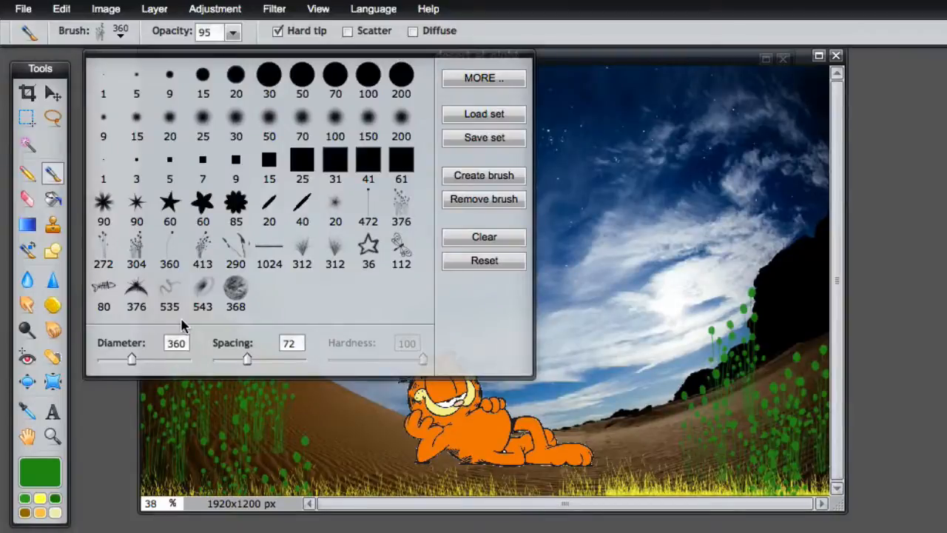
pyautogui.click(107, 255)
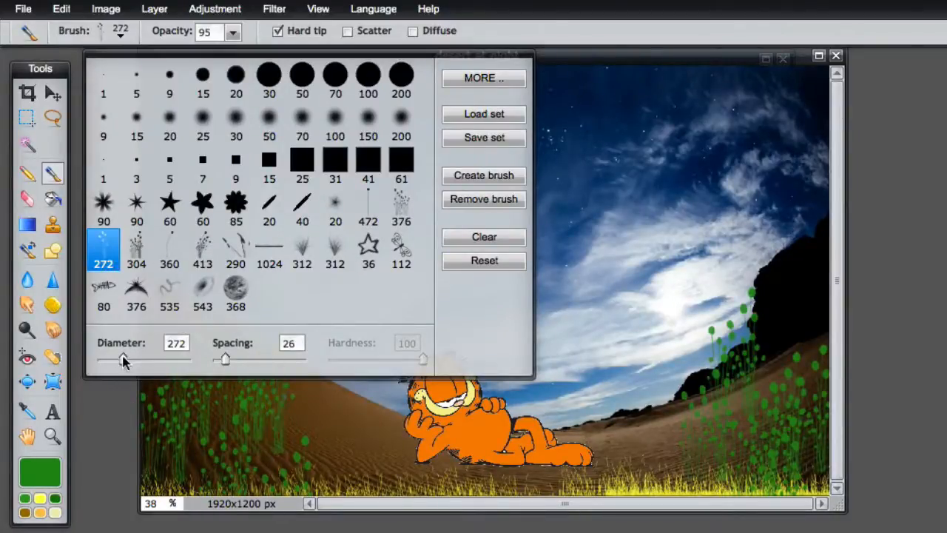
pyautogui.moveTo(123, 360); pyautogui.dragTo(140, 363)
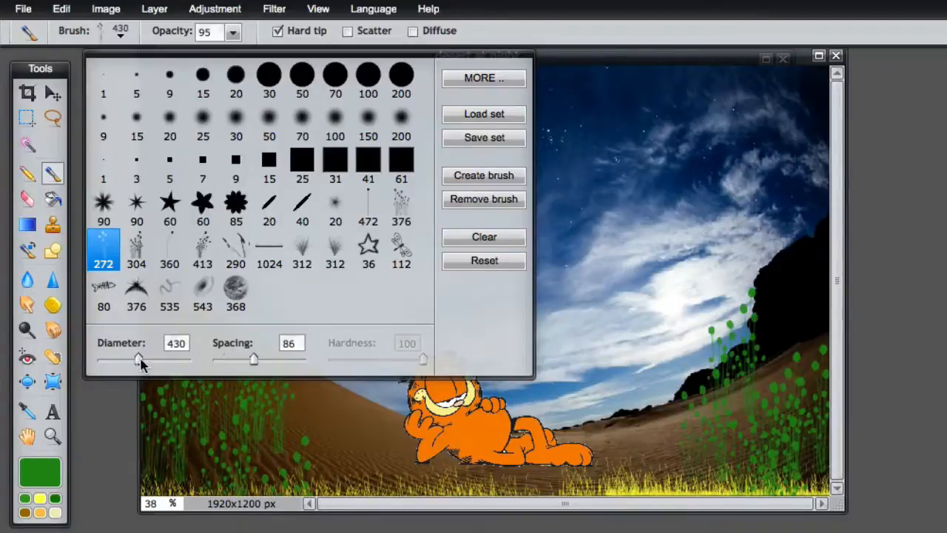
pyautogui.click(41, 513)
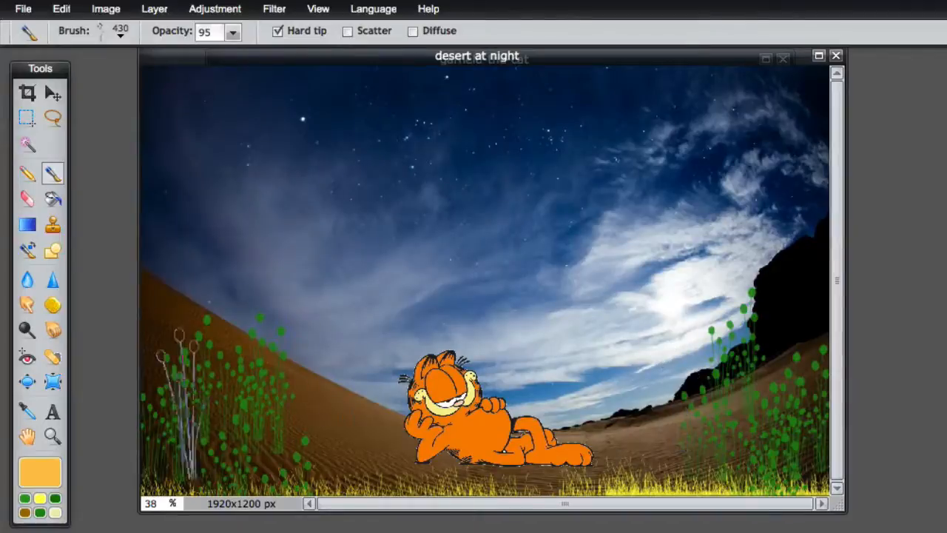
# Stamp light orange flower stalks among the green plants, three on the left side of the desert and two on the right.
pyautogui.click(193, 400)
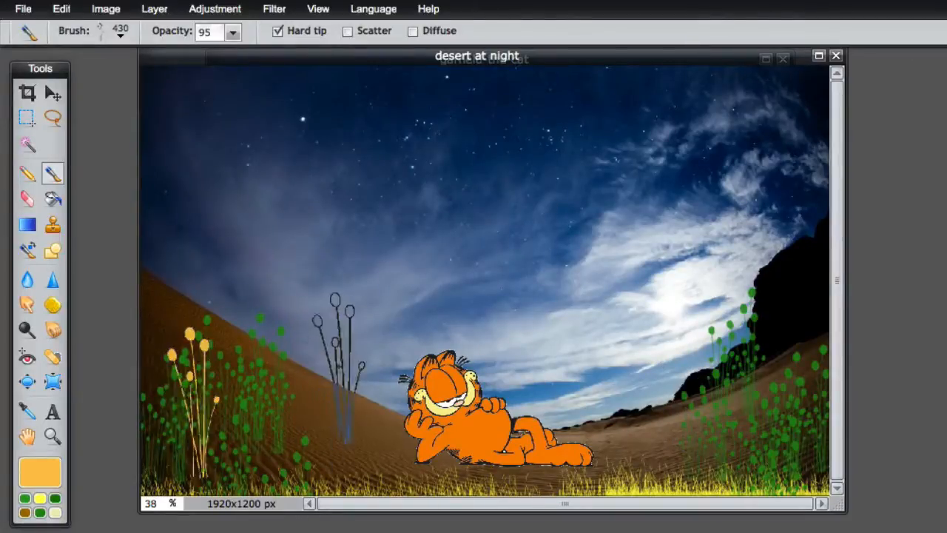
pyautogui.click(268, 336)
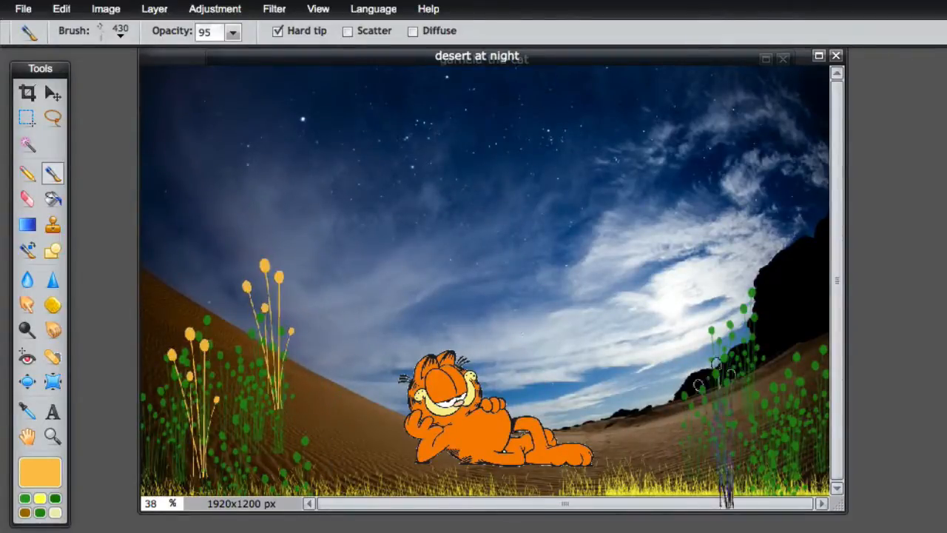
pyautogui.click(712, 403)
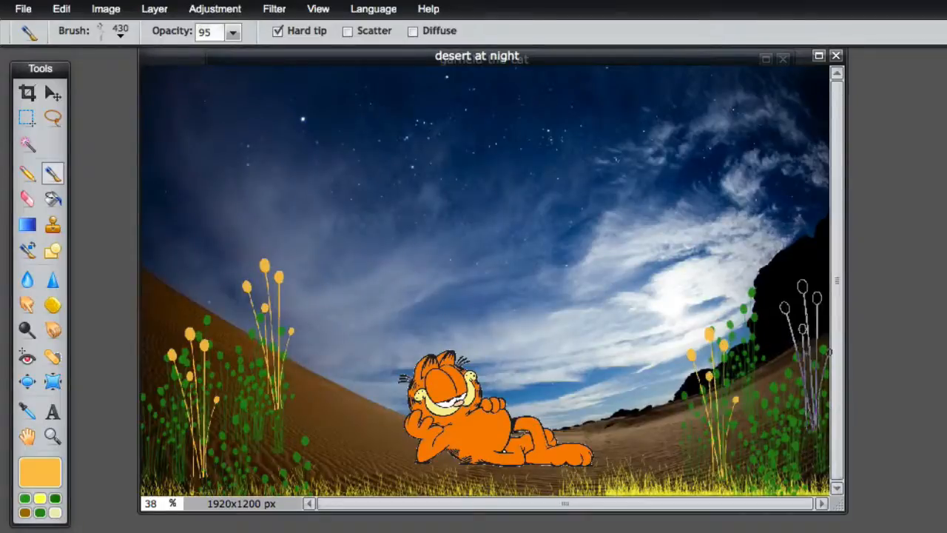
pyautogui.click(807, 355)
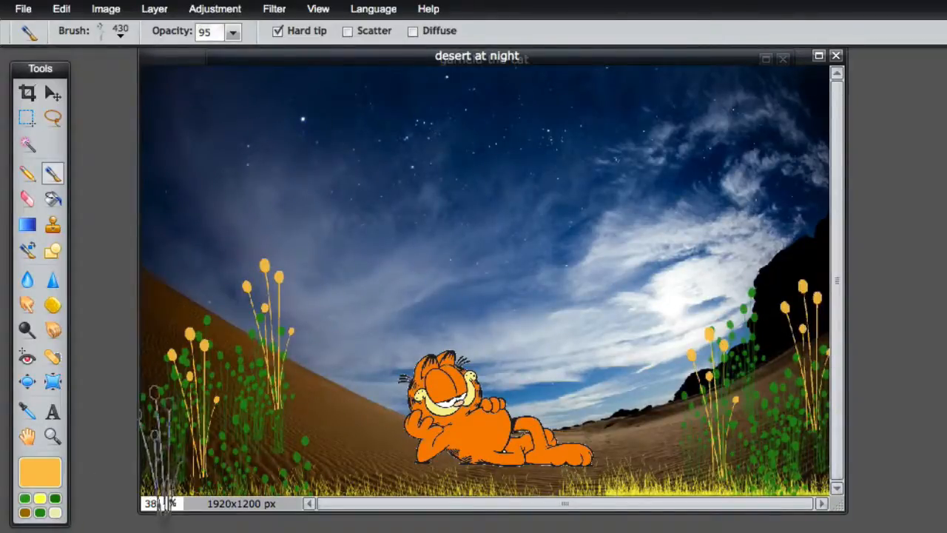
pyautogui.click(164, 410)
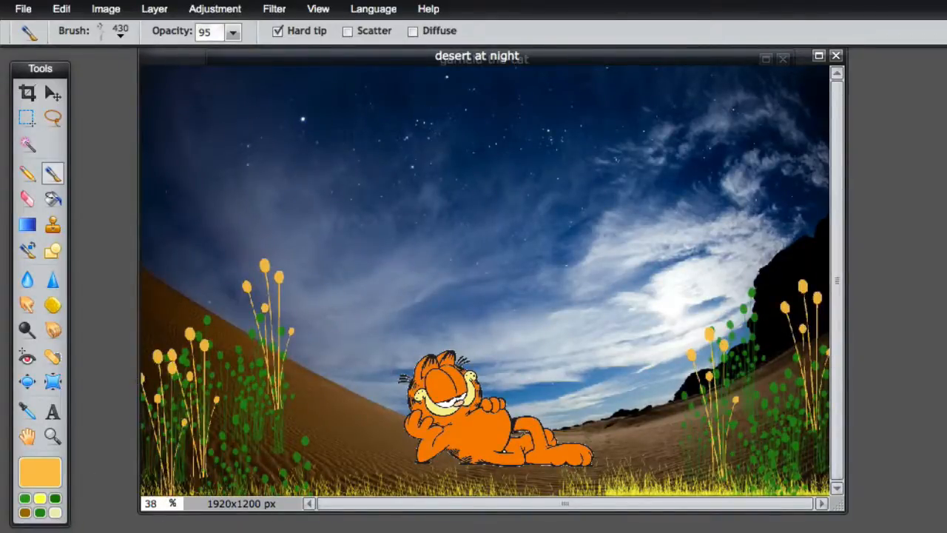
# Lower the brush opacity to 45 and stamp a fainter orange flower stalk in the right cluster and in the left cluster.
pyautogui.click(233, 33)
pyautogui.moveTo(231, 53); pyautogui.dragTo(184, 52)
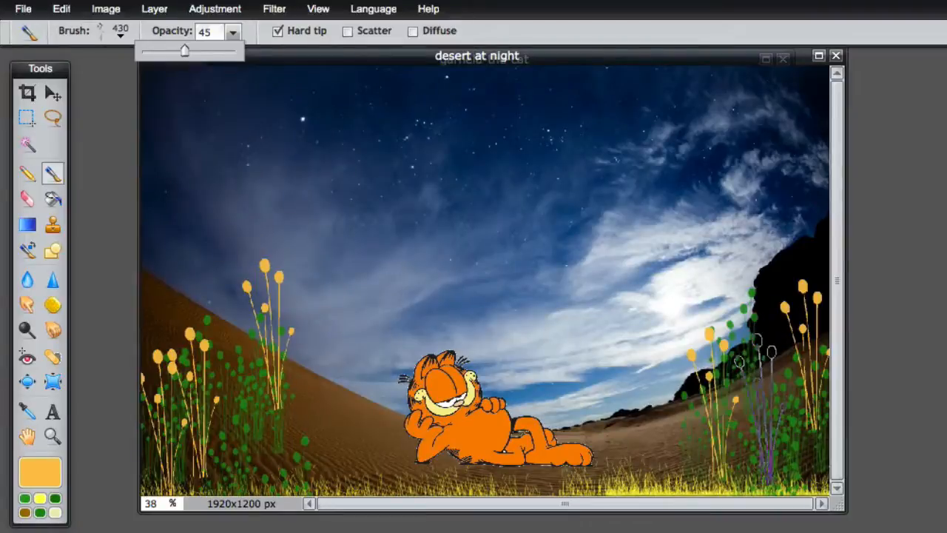
pyautogui.click(755, 414)
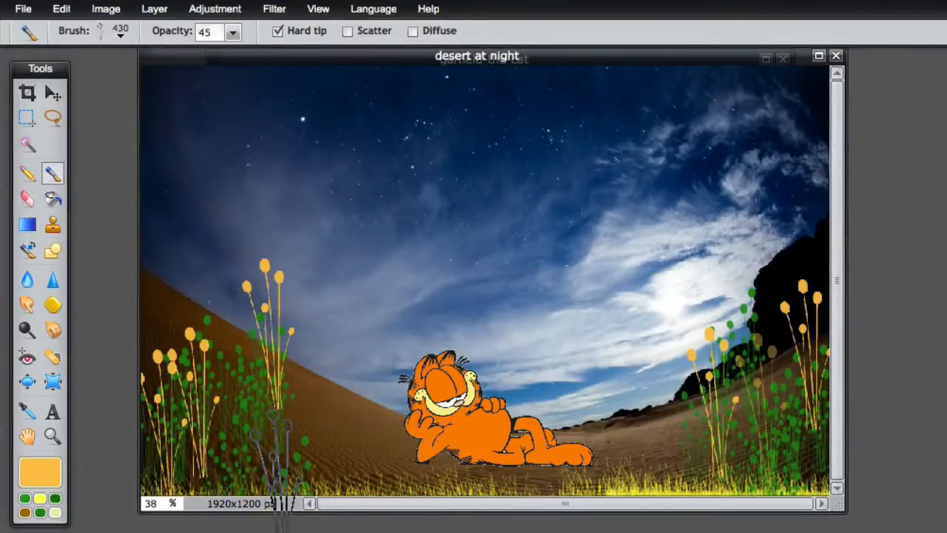
pyautogui.click(275, 458)
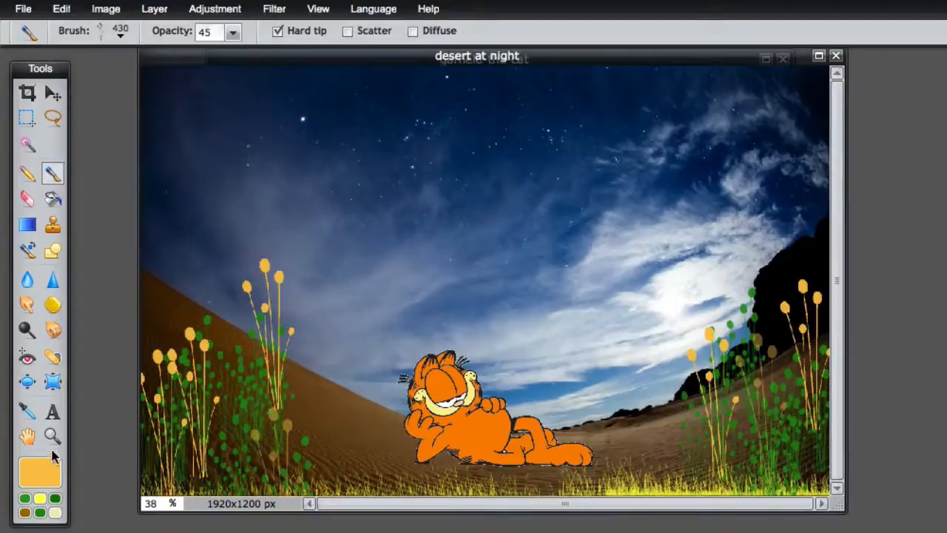
# Select the 360-size single flower stem brush from the custom brush set.
pyautogui.click(120, 37)
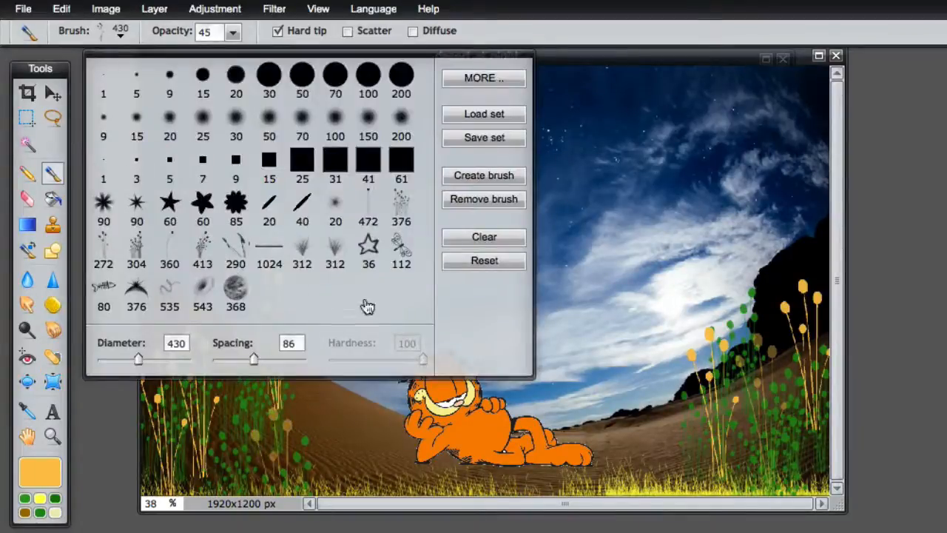
pyautogui.click(369, 204)
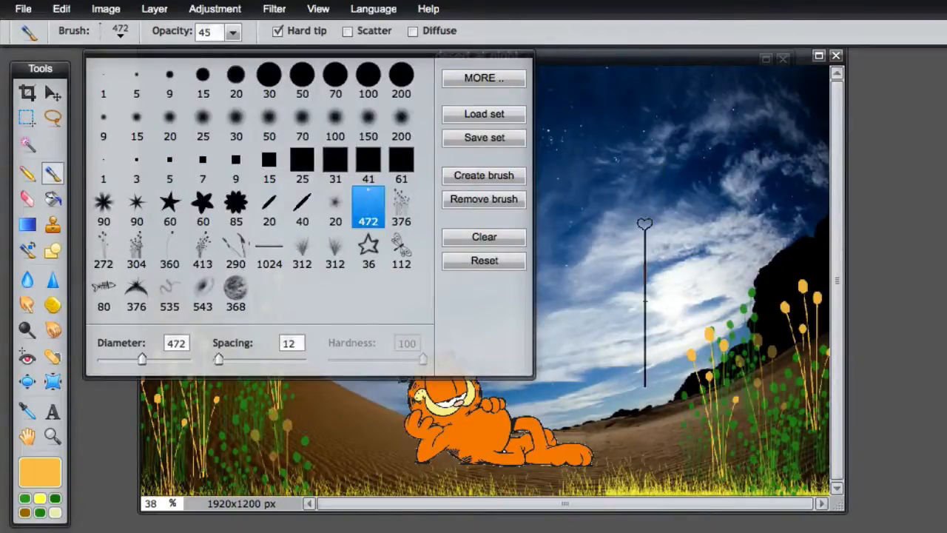
pyautogui.click(169, 247)
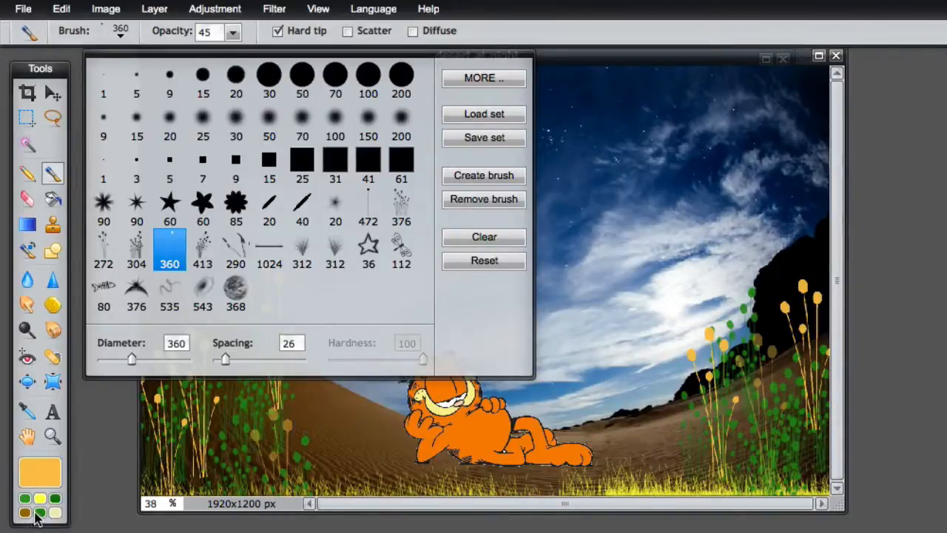
pyautogui.click(35, 514)
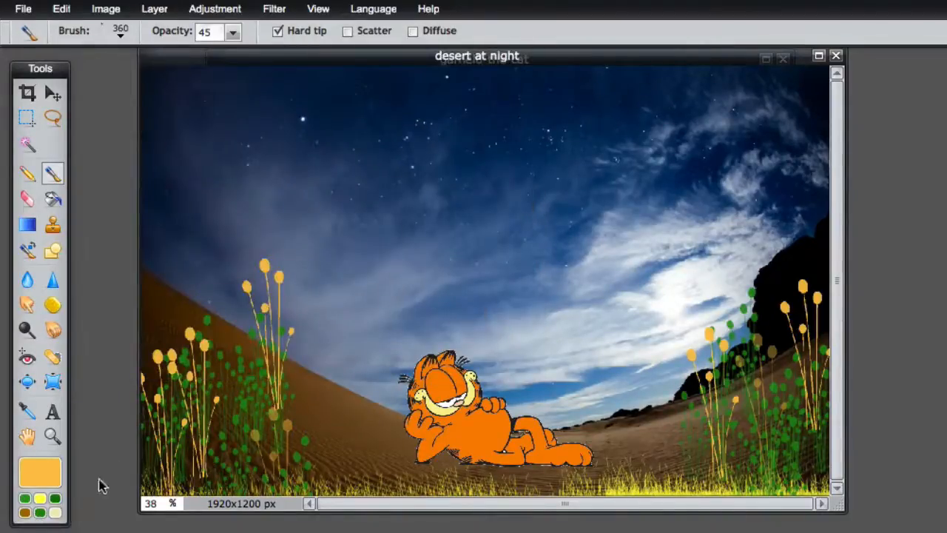
# Set the paint colour to a bright blue and stamp single flower stems among the orange flower stalks.
pyautogui.click(53, 468)
pyautogui.click(321, 123)
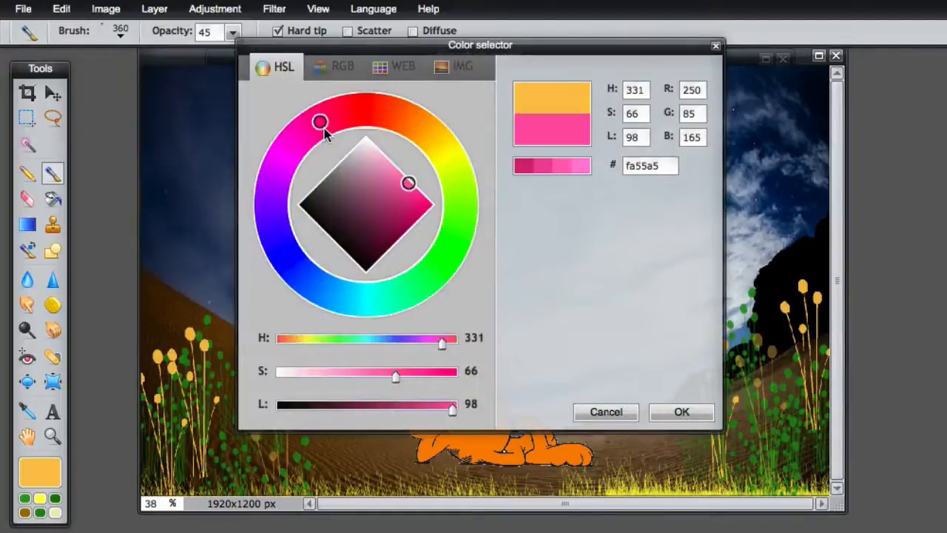
pyautogui.click(417, 215)
pyautogui.click(402, 340)
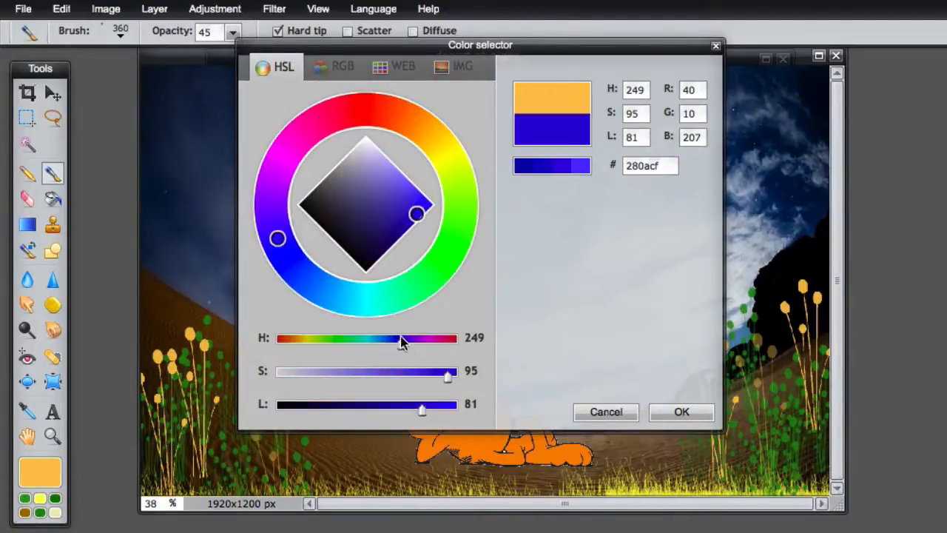
pyautogui.click(553, 167)
pyautogui.click(679, 413)
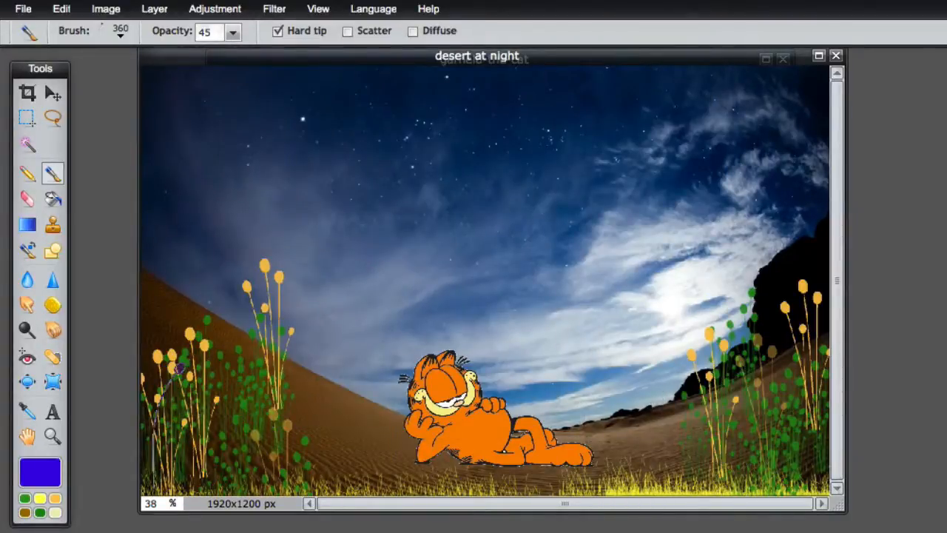
pyautogui.click(238, 325)
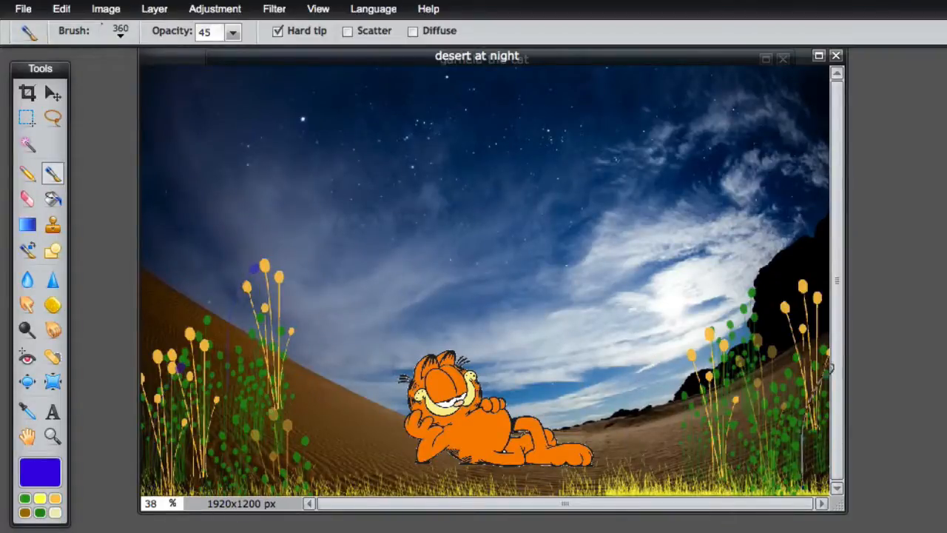
# Select the 290-size plant brush and set the paint colour to the magenta shade eb2fbf.
pyautogui.click(121, 36)
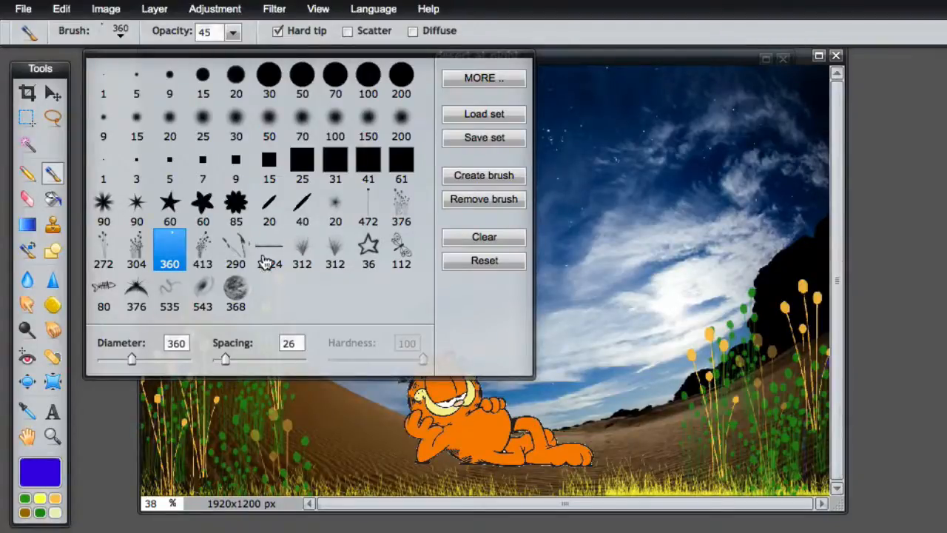
pyautogui.click(234, 253)
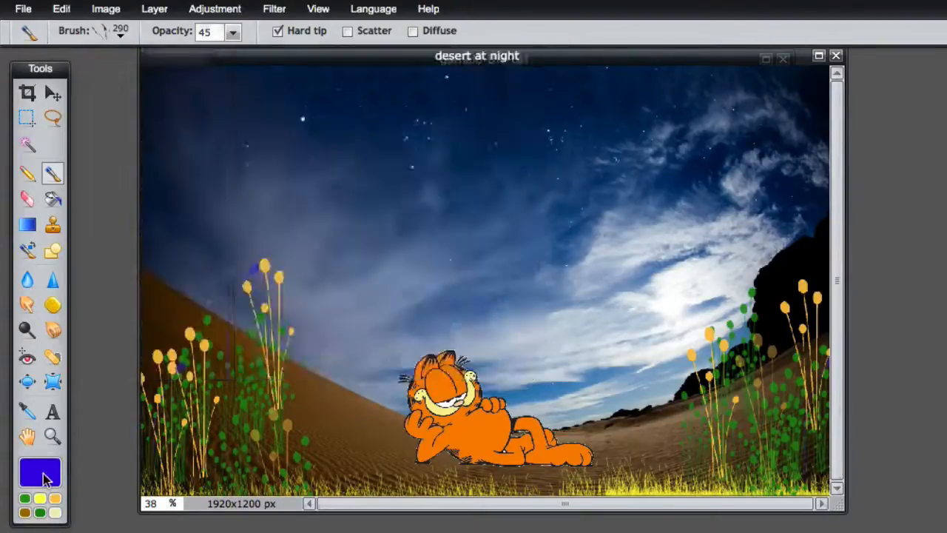
pyautogui.click(42, 477)
pyautogui.click(295, 132)
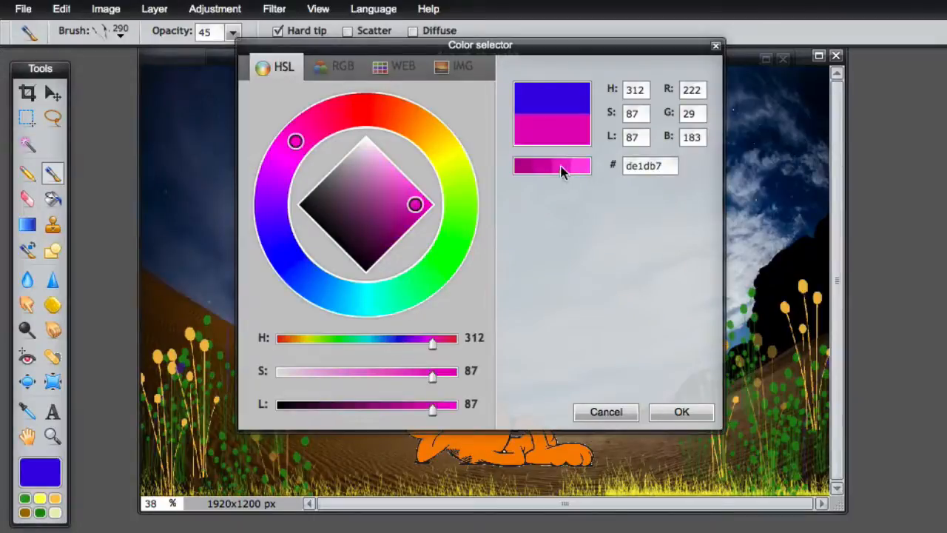
pyautogui.click(562, 168)
pyautogui.click(682, 412)
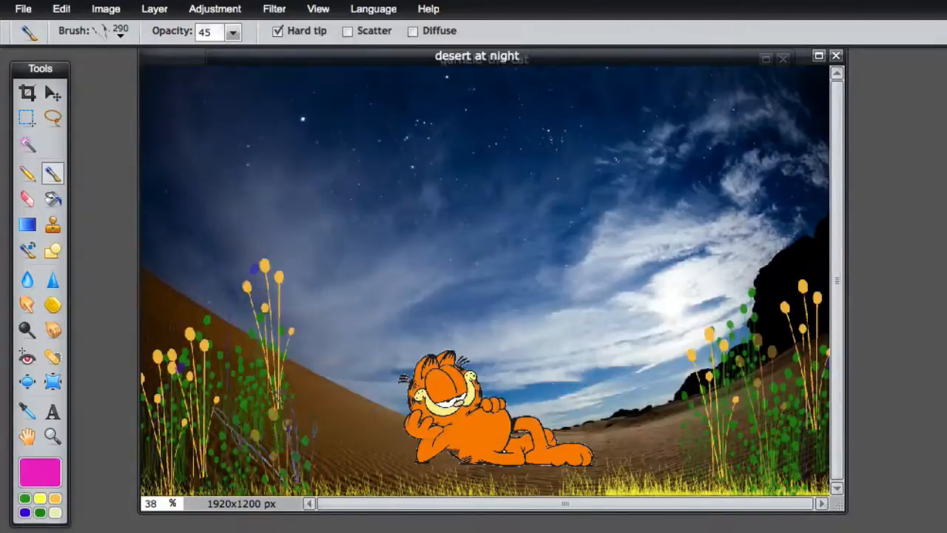
# Stamp magenta plants at 88 opacity on the left and right sides of the desert, undoing the first fainter stamp.
pyautogui.click(189, 443)
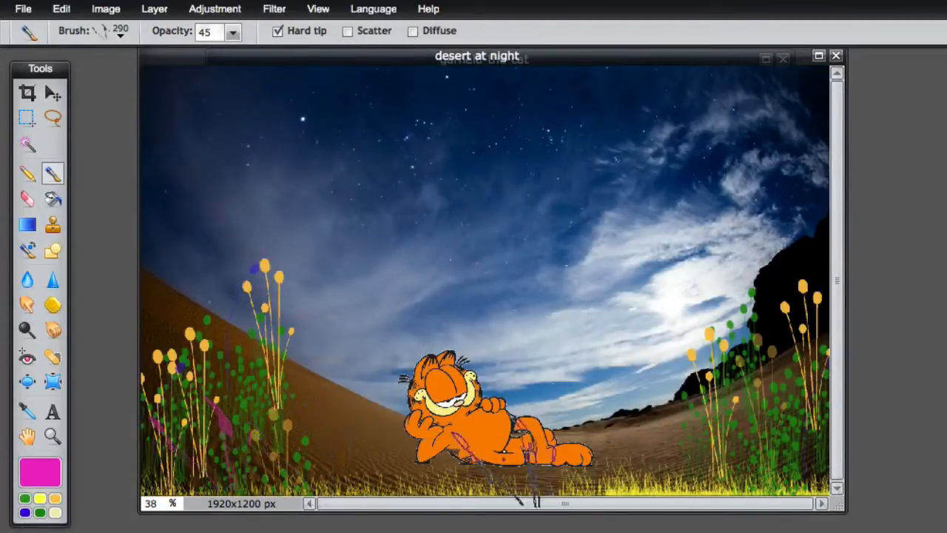
pyautogui.click(232, 32)
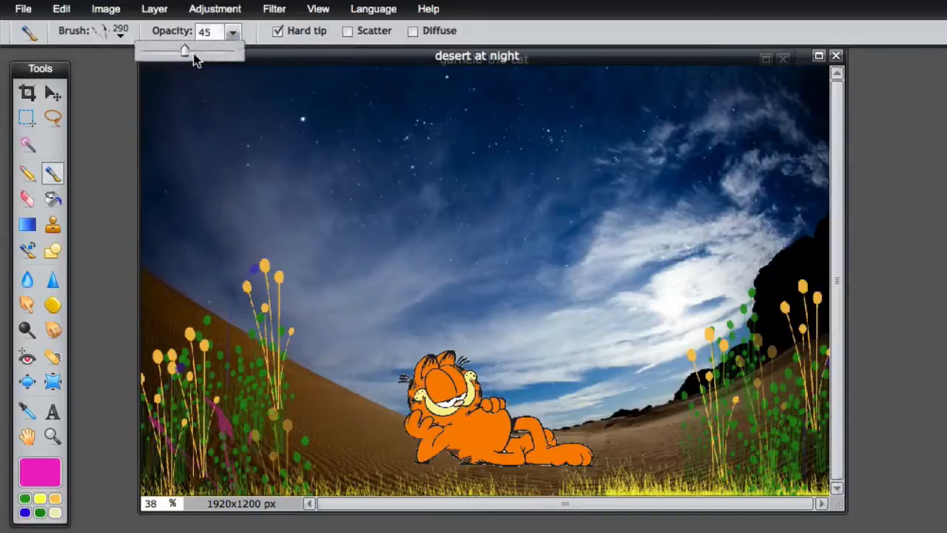
pyautogui.moveTo(195, 57); pyautogui.dragTo(227, 61)
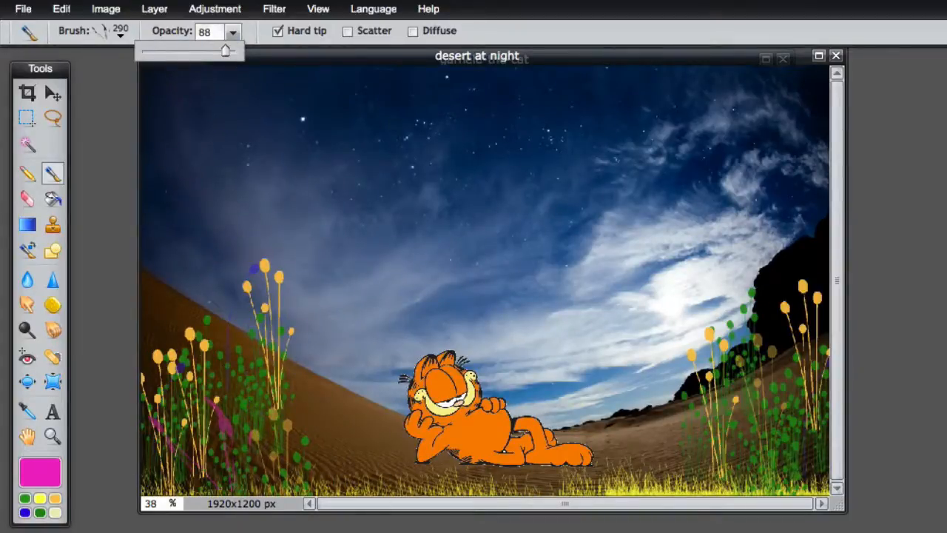
pyautogui.hotkey('ctrl', 'z')
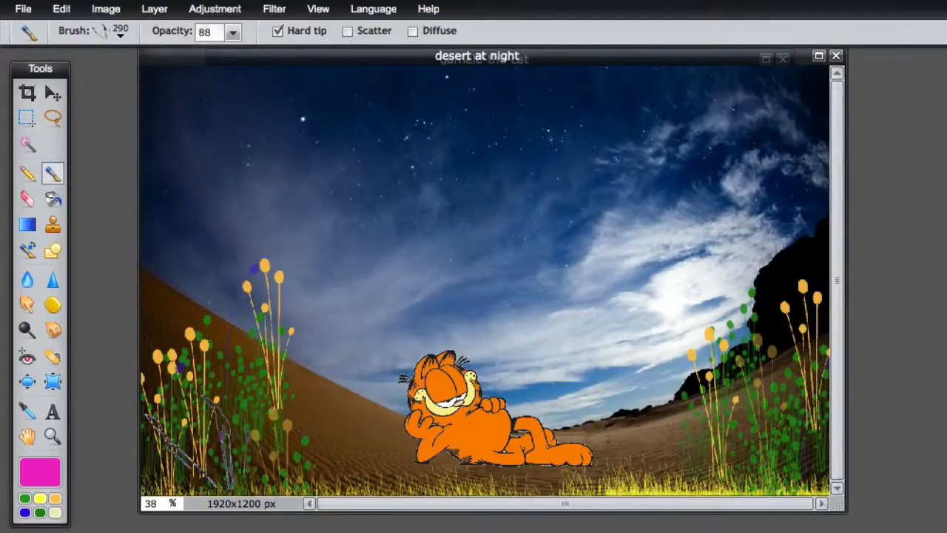
pyautogui.click(188, 443)
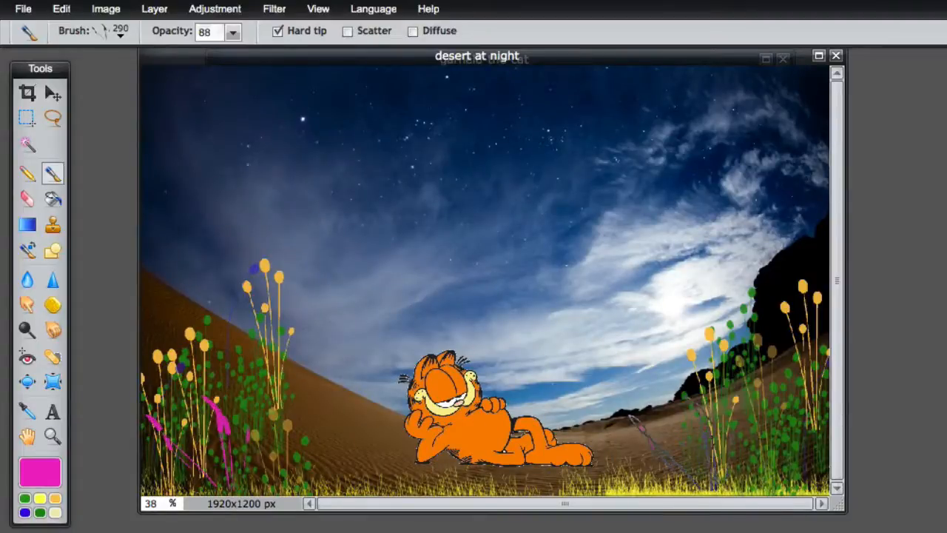
pyautogui.click(680, 443)
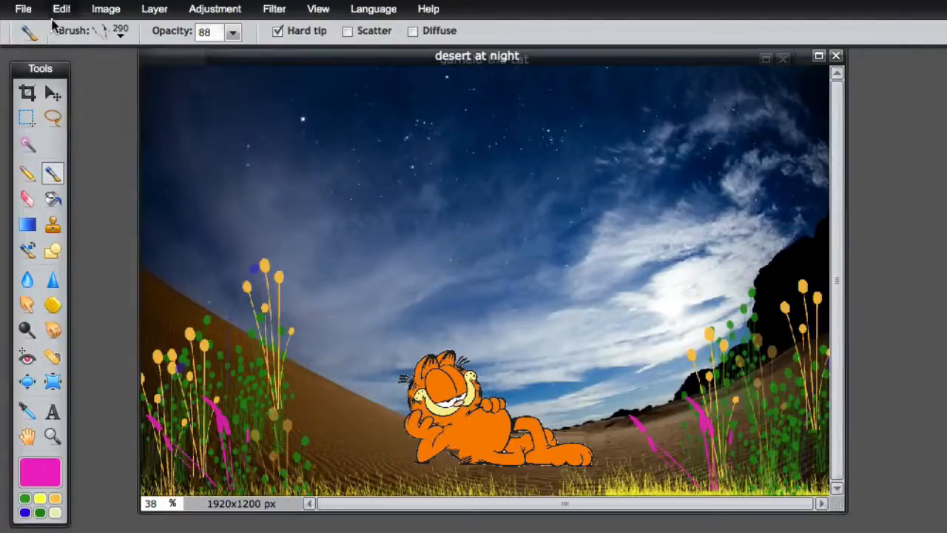
# Select the 368-size moon brush, sample a dark navy from the sky as paint colour, and stamp a moon in the sky's right half.
pyautogui.click(120, 38)
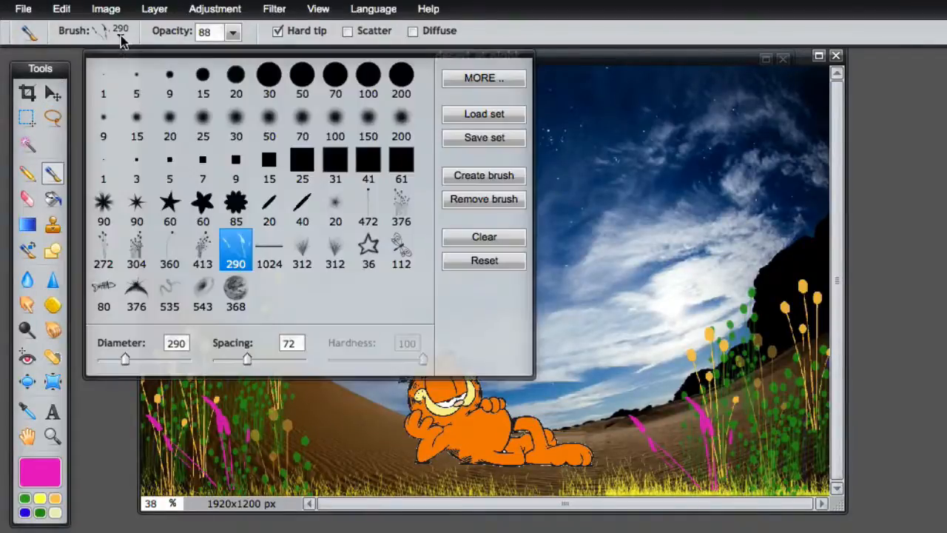
pyautogui.click(248, 295)
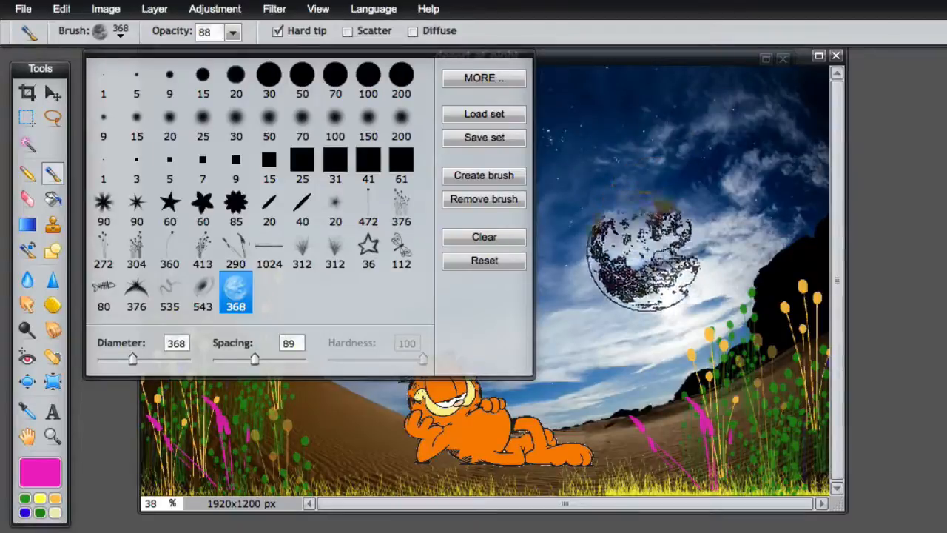
pyautogui.click(34, 484)
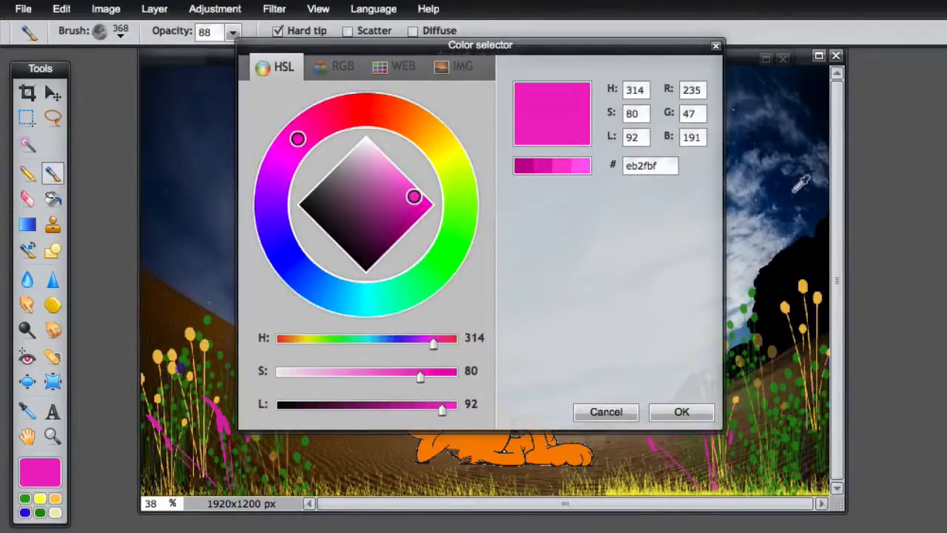
pyautogui.click(748, 140)
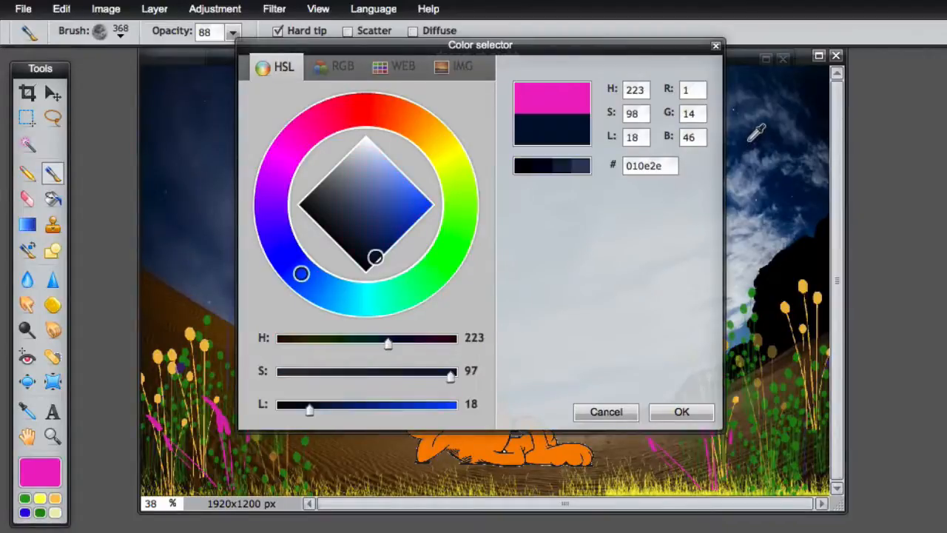
pyautogui.click(562, 170)
pyautogui.click(673, 413)
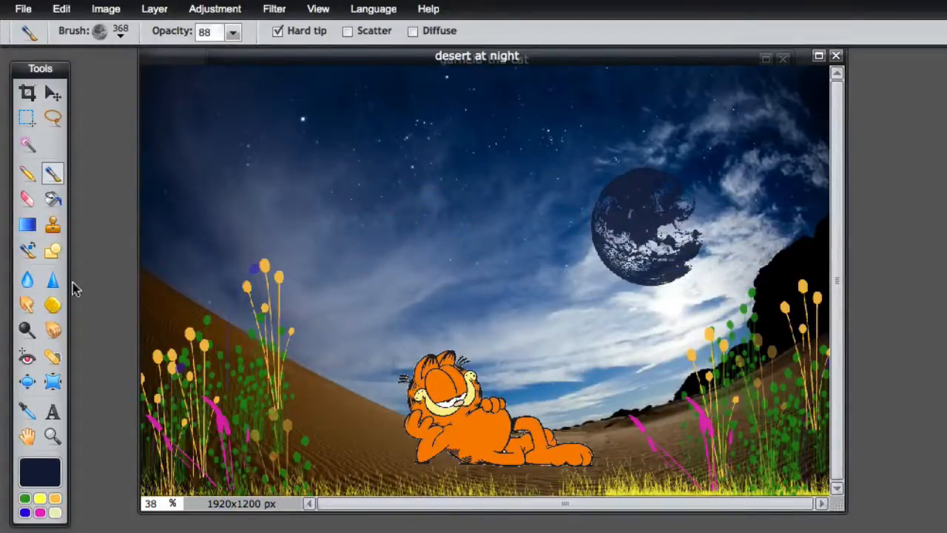
# Using the star brush at diameter 101 in pale cream, stamp two stars in the sky's upper left at 88 opacity.
pyautogui.click(120, 34)
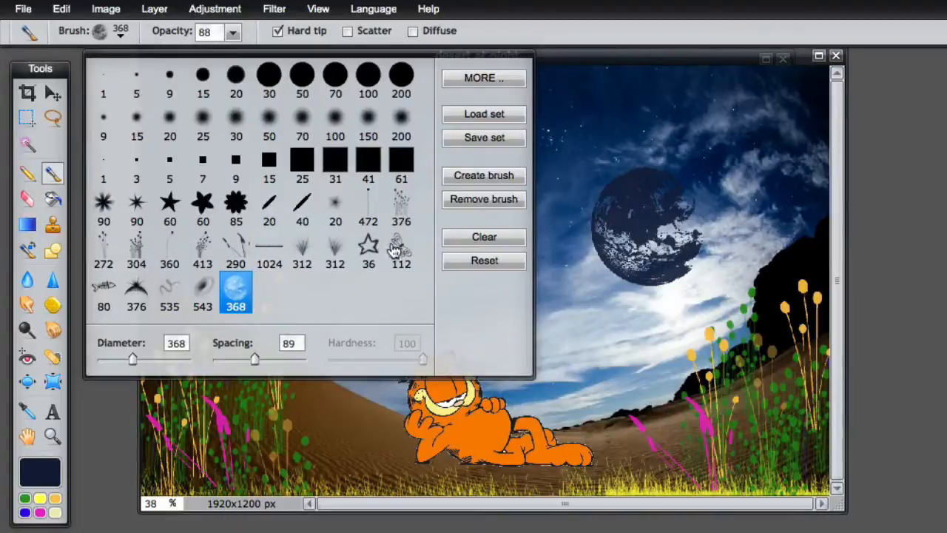
pyautogui.click(368, 250)
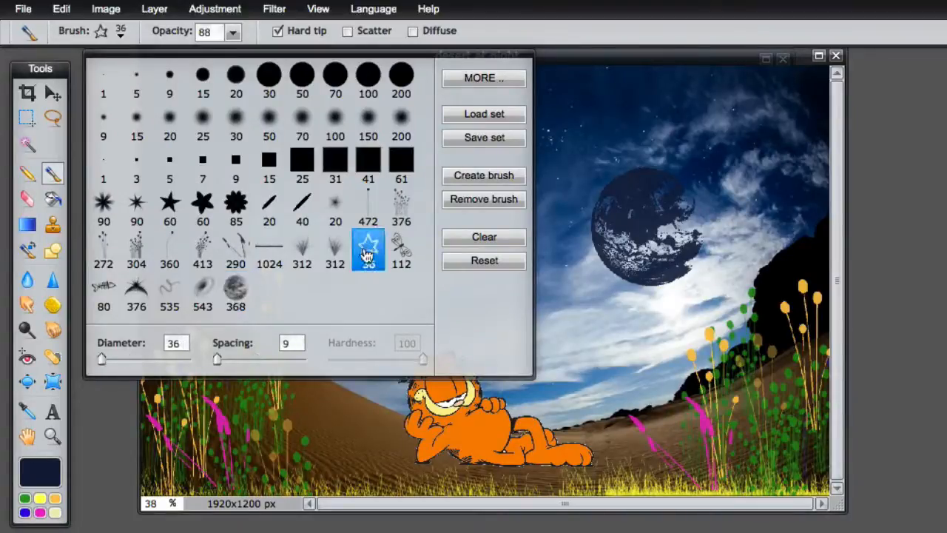
pyautogui.click(55, 512)
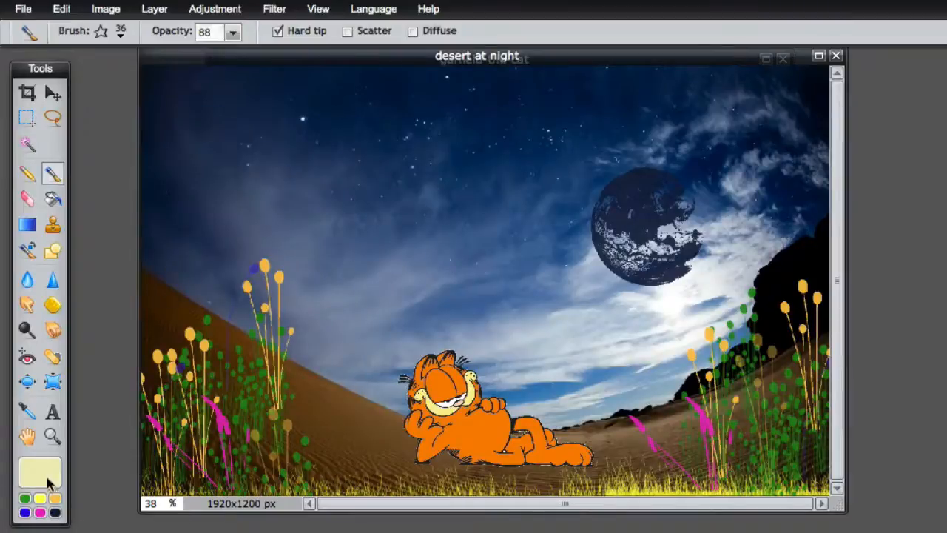
pyautogui.click(118, 37)
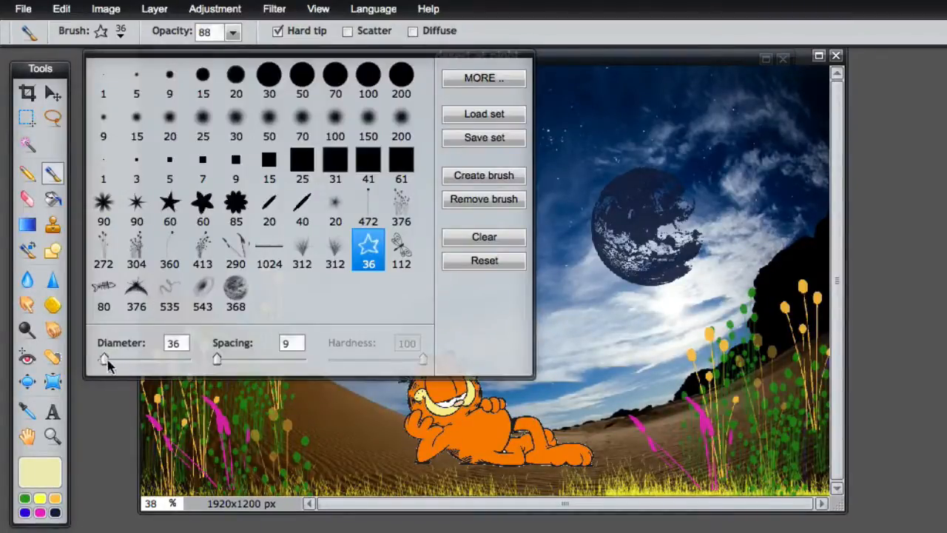
pyautogui.moveTo(103, 360); pyautogui.dragTo(110, 360)
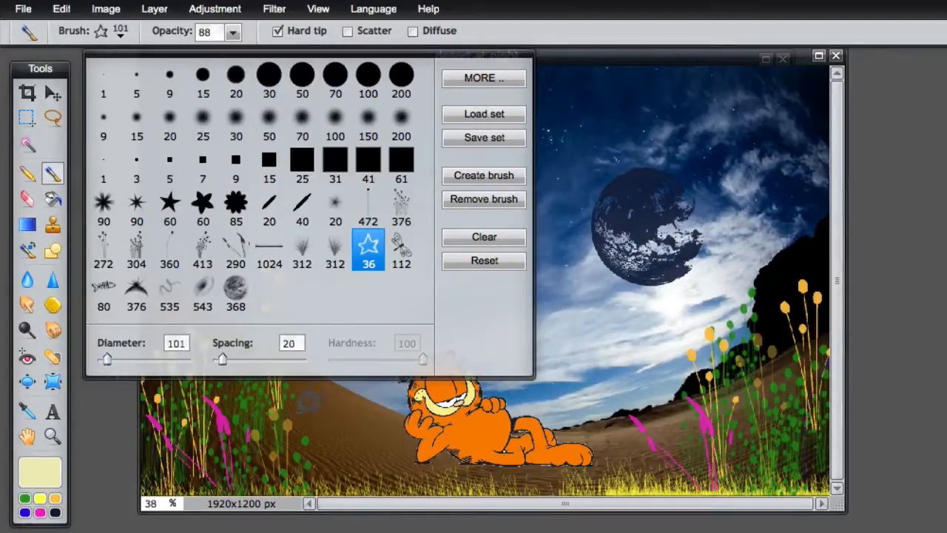
pyautogui.click(173, 94)
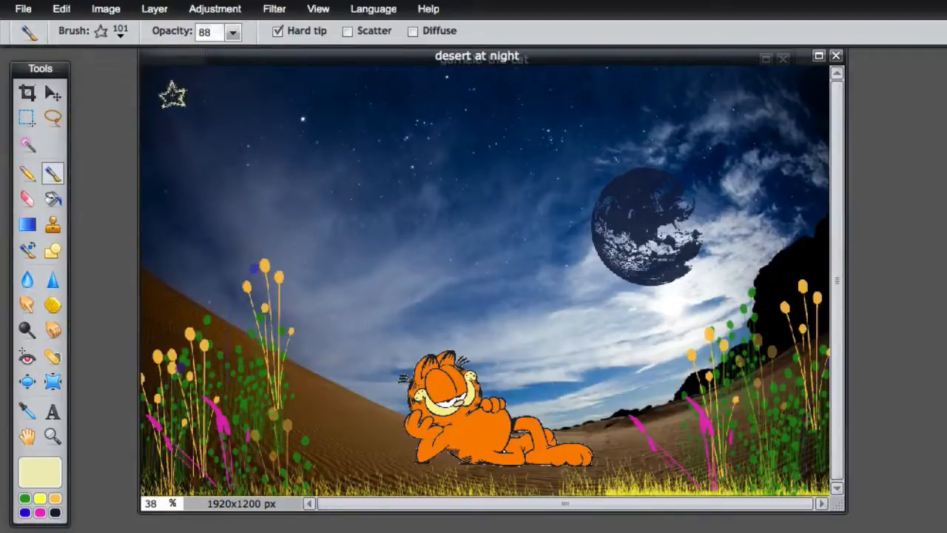
pyautogui.click(280, 83)
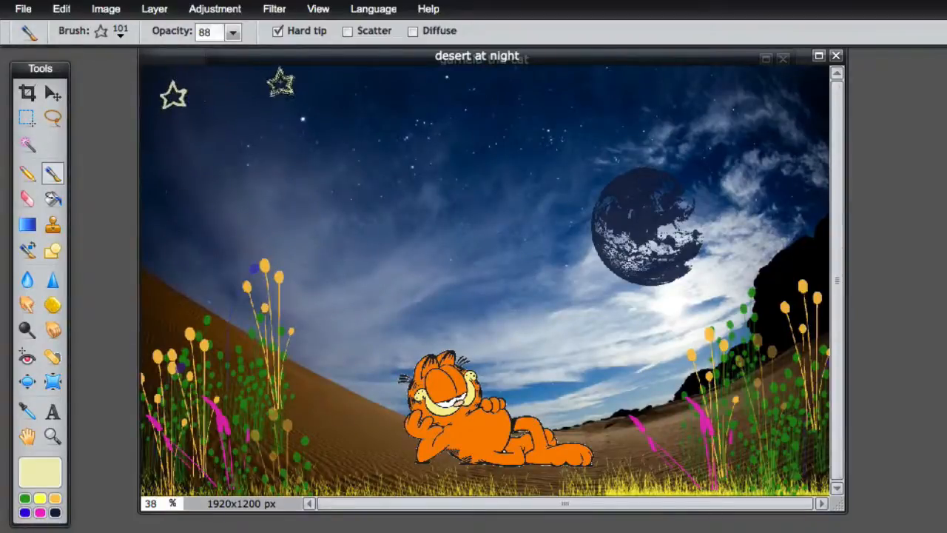
# Stamp a fainter star at 73 opacity in the upper left sky, plus one there and two in the upper right at 56 opacity.
pyautogui.click(233, 32)
pyautogui.moveTo(224, 53); pyautogui.dragTo(212, 54)
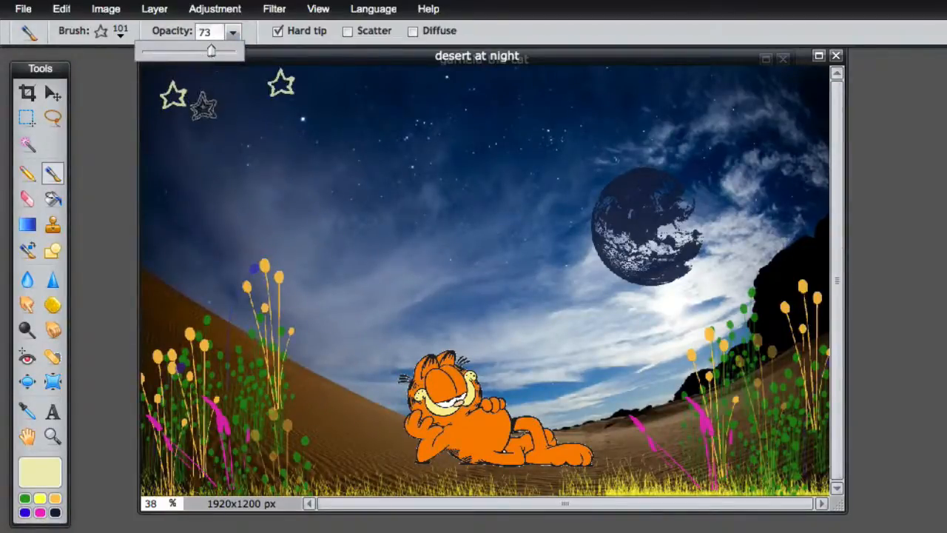
pyautogui.click(204, 106)
pyautogui.click(232, 34)
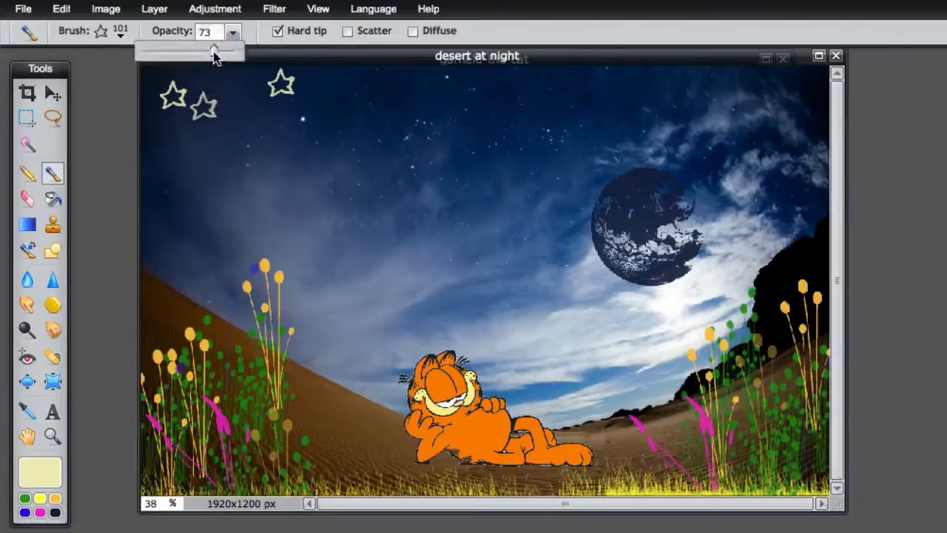
pyautogui.moveTo(213, 56); pyautogui.dragTo(196, 53)
pyautogui.click(175, 126)
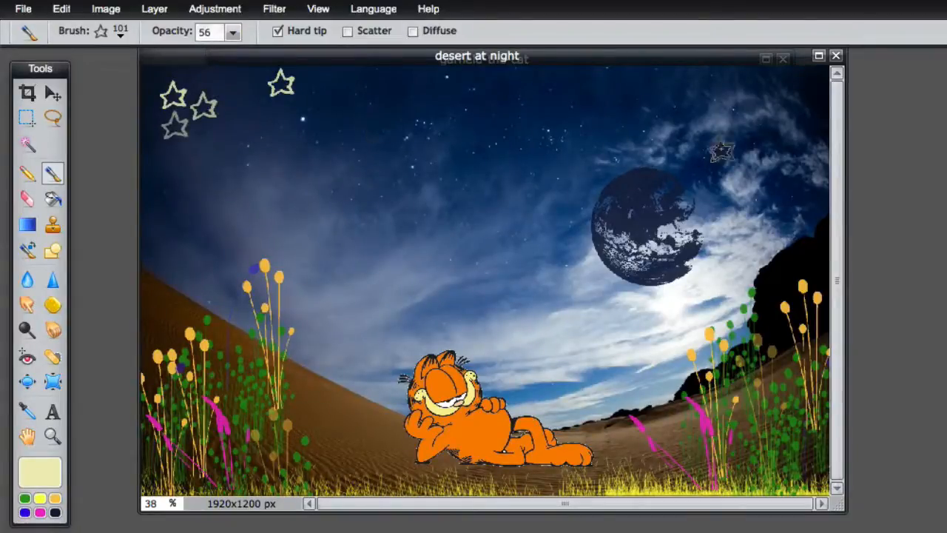
pyautogui.click(737, 150)
pyautogui.click(795, 85)
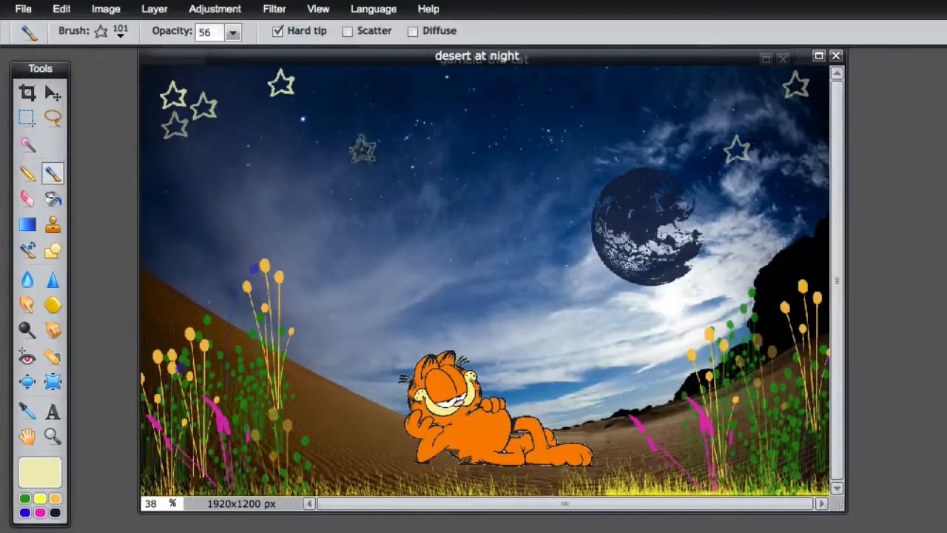
# Erase the two brightest stars in the upper left sky with the Eraser and the soft 25-size brush.
pyautogui.click(27, 198)
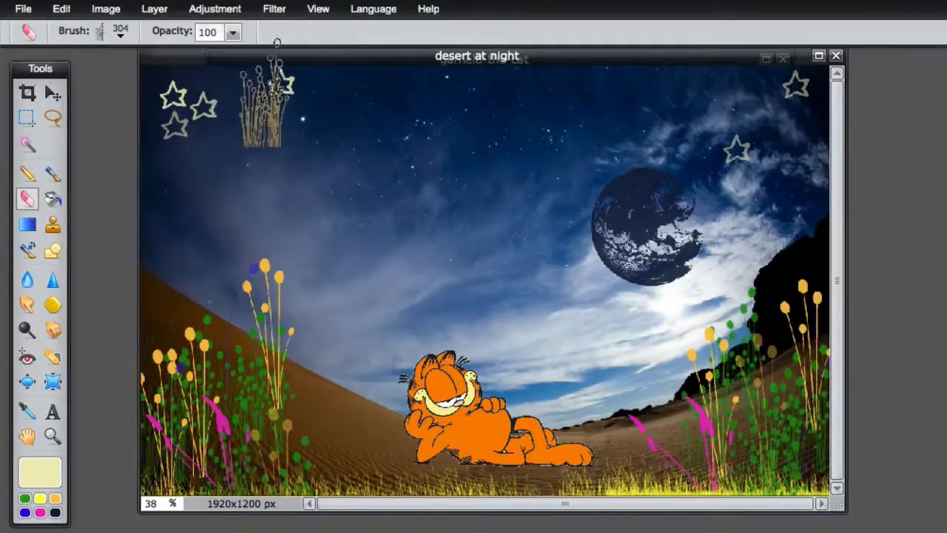
pyautogui.click(120, 32)
pyautogui.click(202, 122)
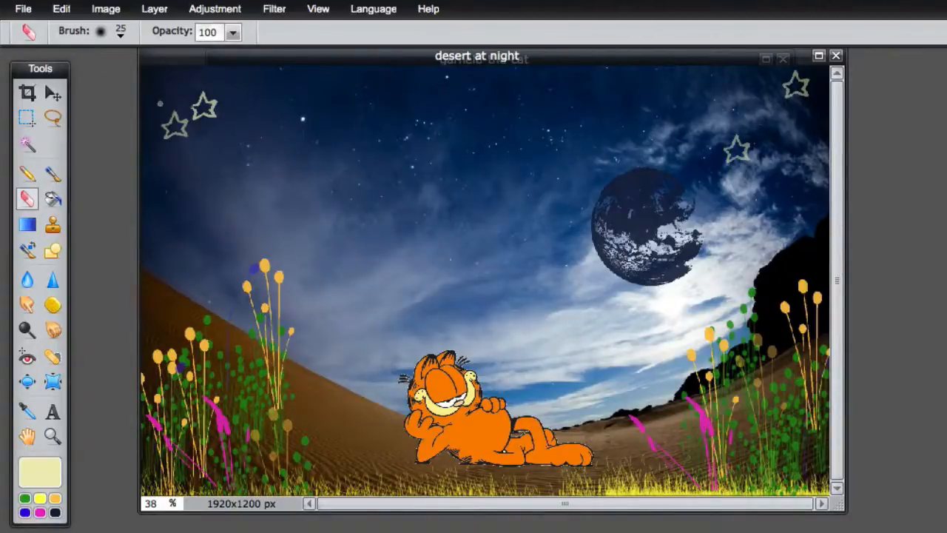
# Choose the 543-size galaxy brush, switch to dark navy, and stamp a galaxy above the left flowers with the Brush tool at 56 opacity.
pyautogui.click(117, 32)
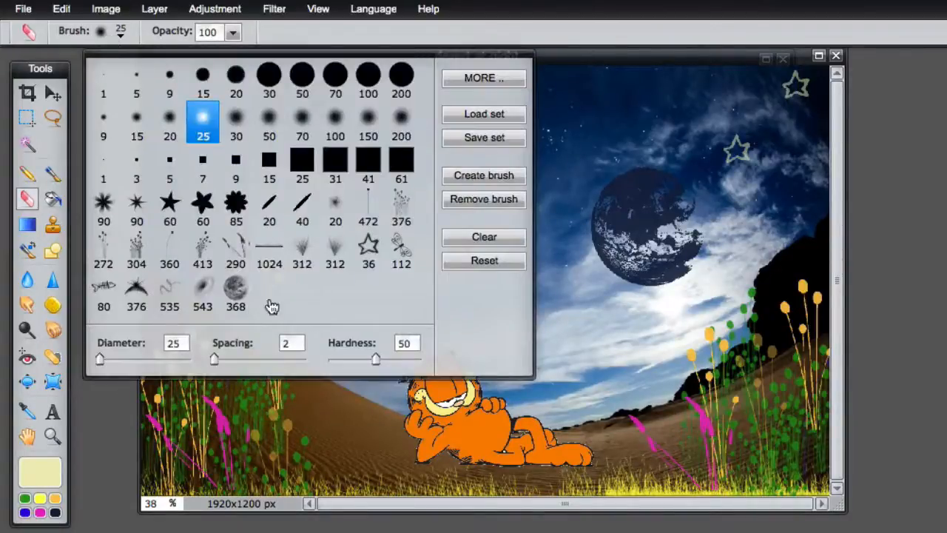
pyautogui.click(204, 303)
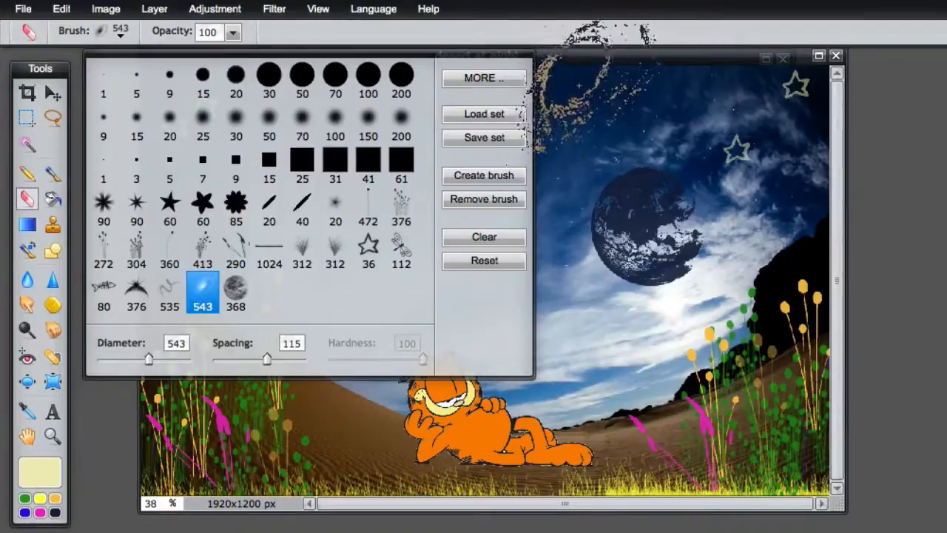
pyautogui.click(55, 514)
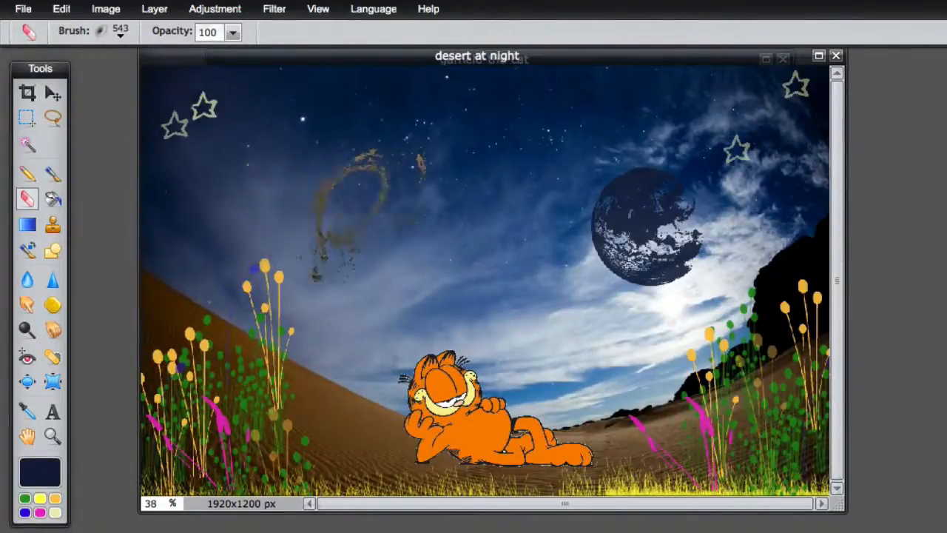
pyautogui.click(53, 173)
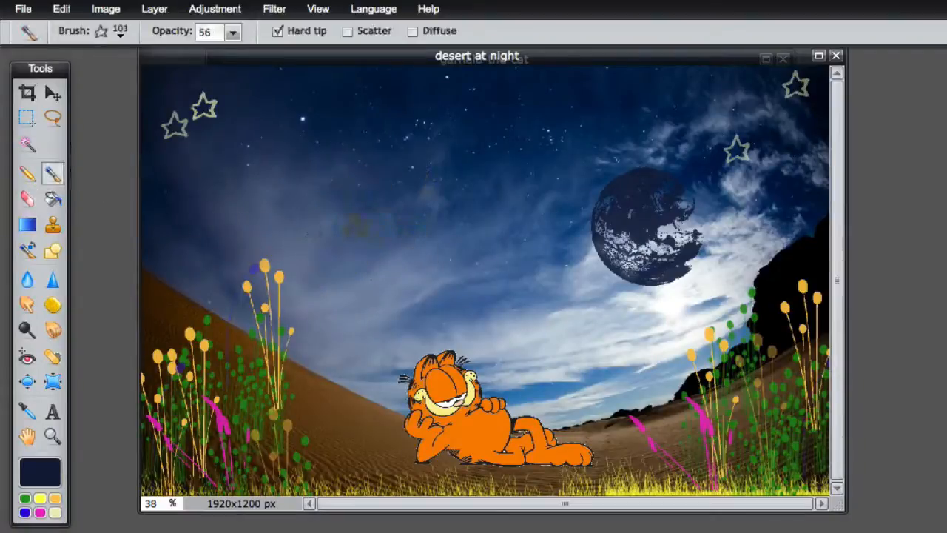
pyautogui.click(121, 33)
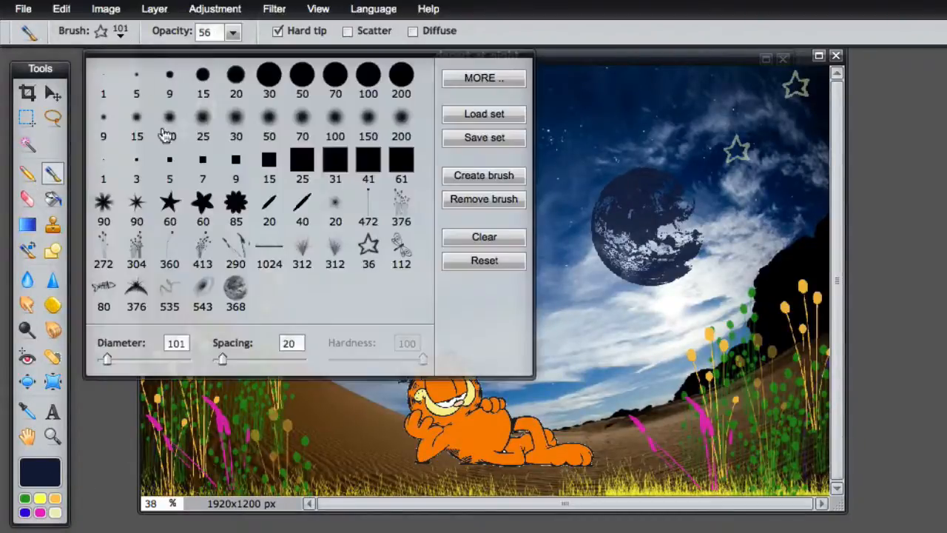
pyautogui.click(203, 291)
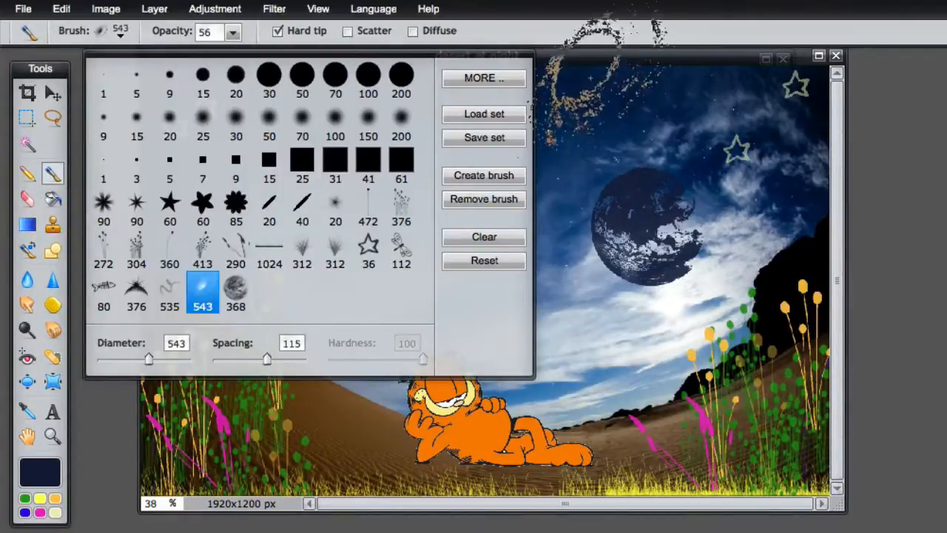
pyautogui.click(285, 181)
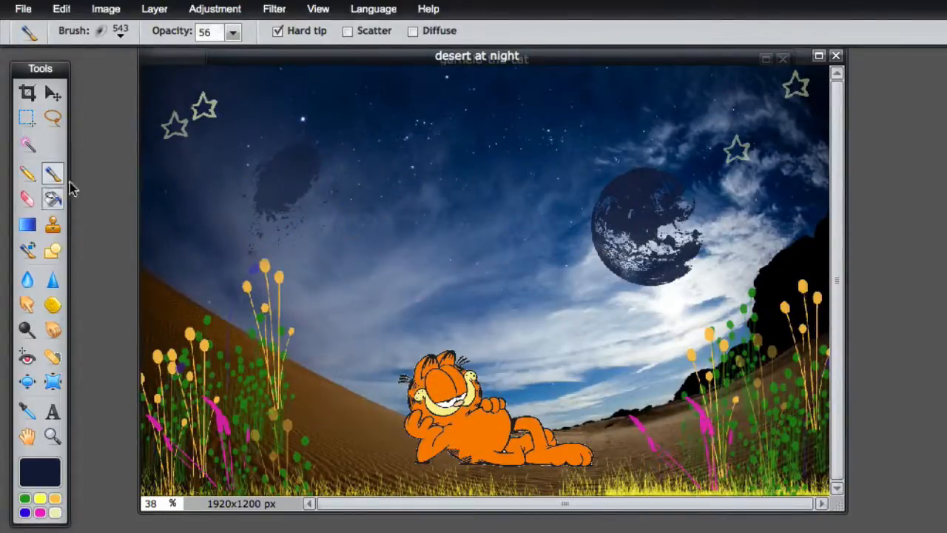
# Select the 312-size grass brush in green and stamp tufts at 56 opacity beside Garfield's head, behind his legs and beyond his feet.
pyautogui.click(101, 32)
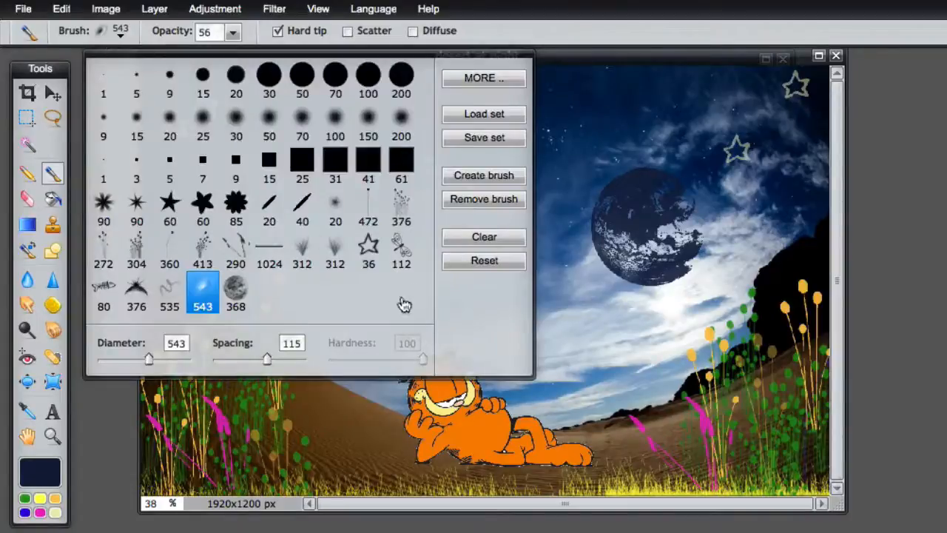
pyautogui.click(303, 255)
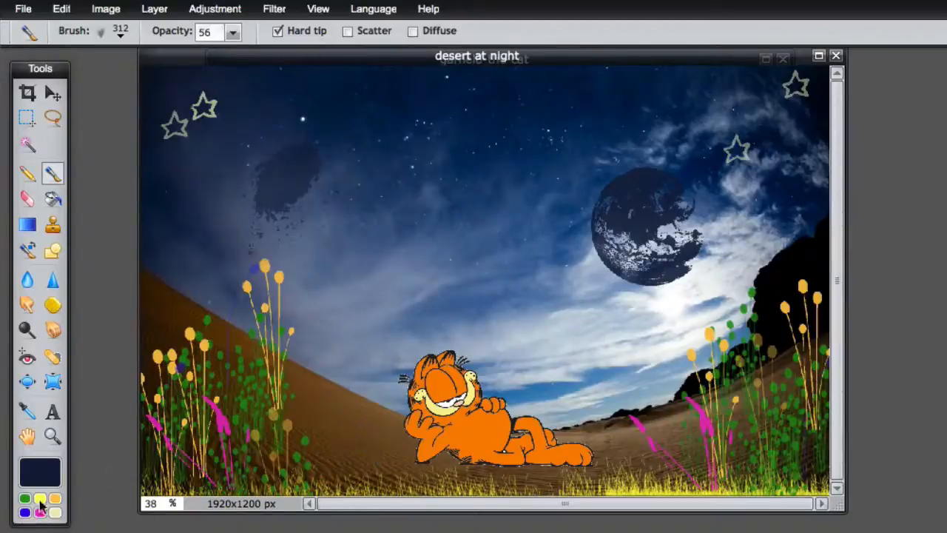
pyautogui.click(25, 498)
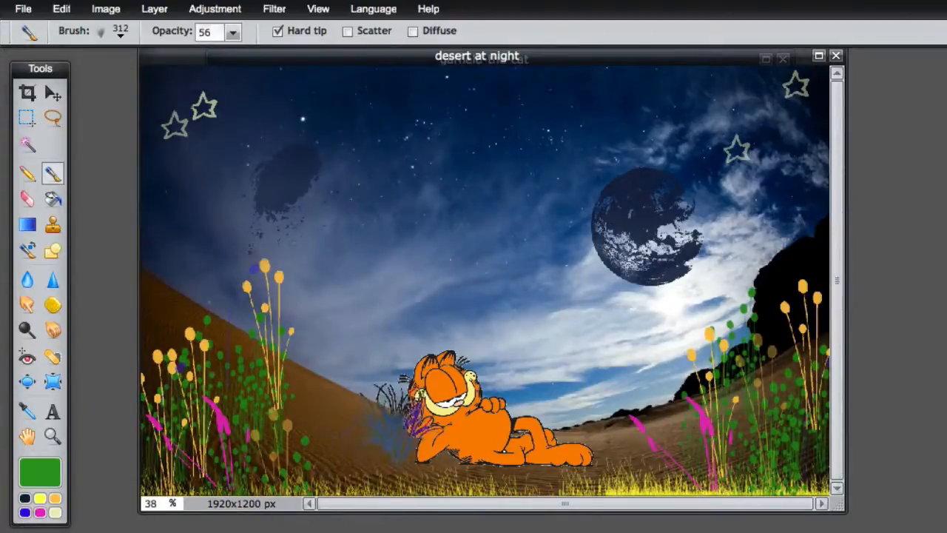
pyautogui.click(398, 437)
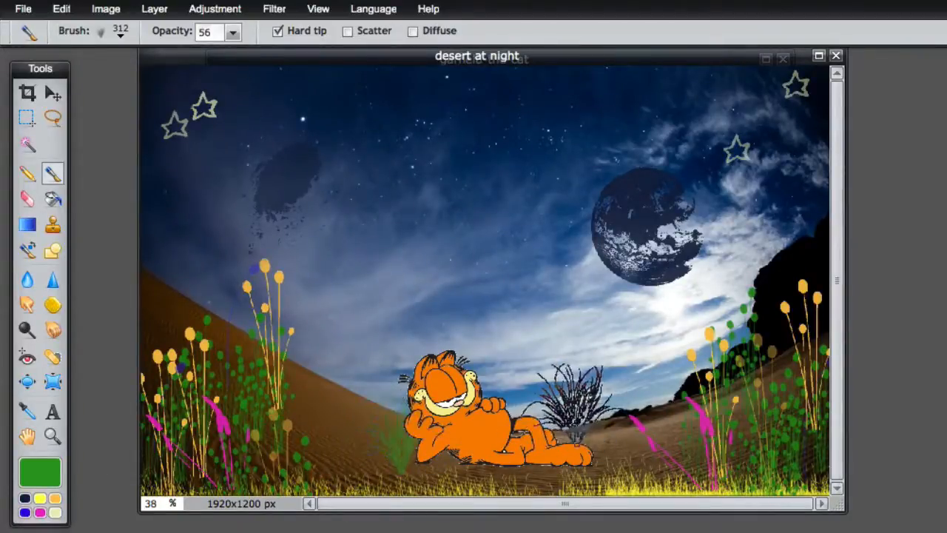
pyautogui.click(563, 395)
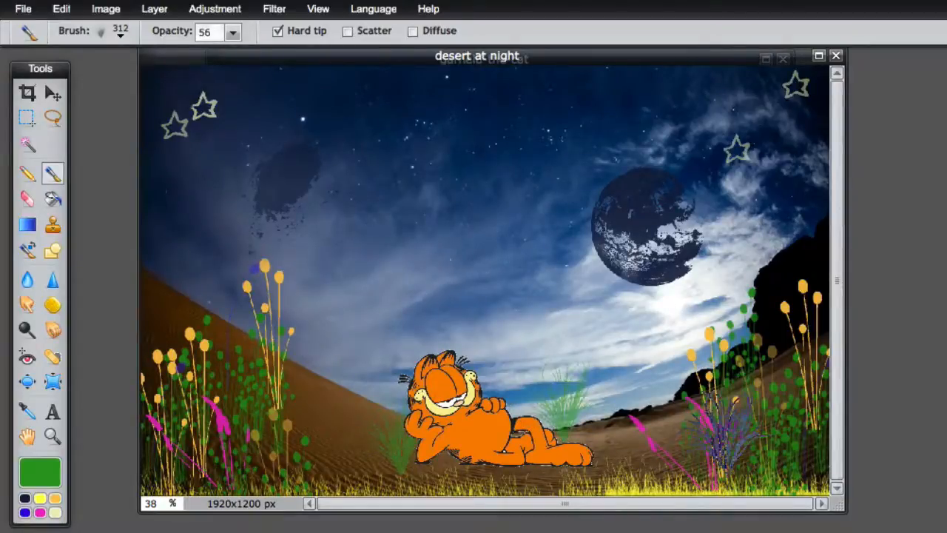
pyautogui.click(595, 444)
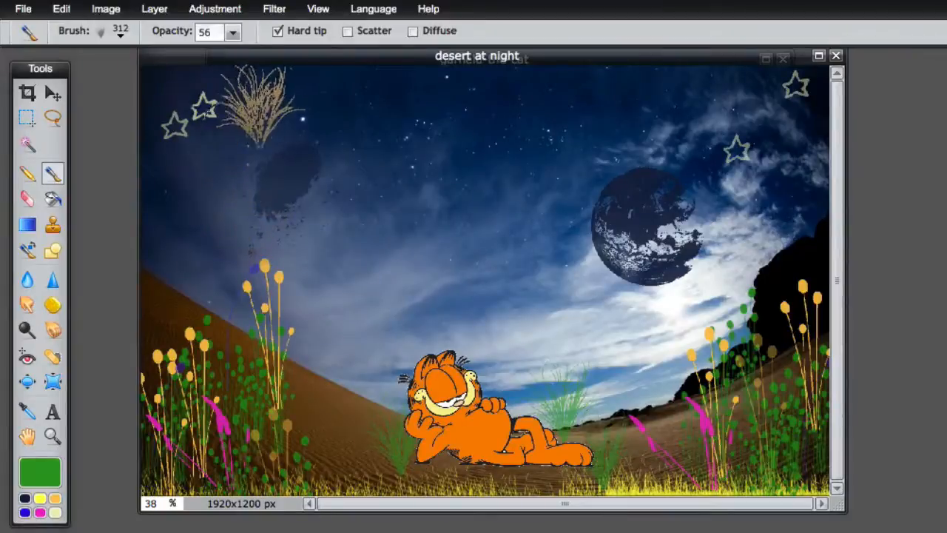
# Raise the brush opacity to 94 and stamp green grass tufts beside Garfield's head and among the plants at the far right.
pyautogui.click(233, 34)
pyautogui.moveTo(195, 52); pyautogui.dragTo(231, 52)
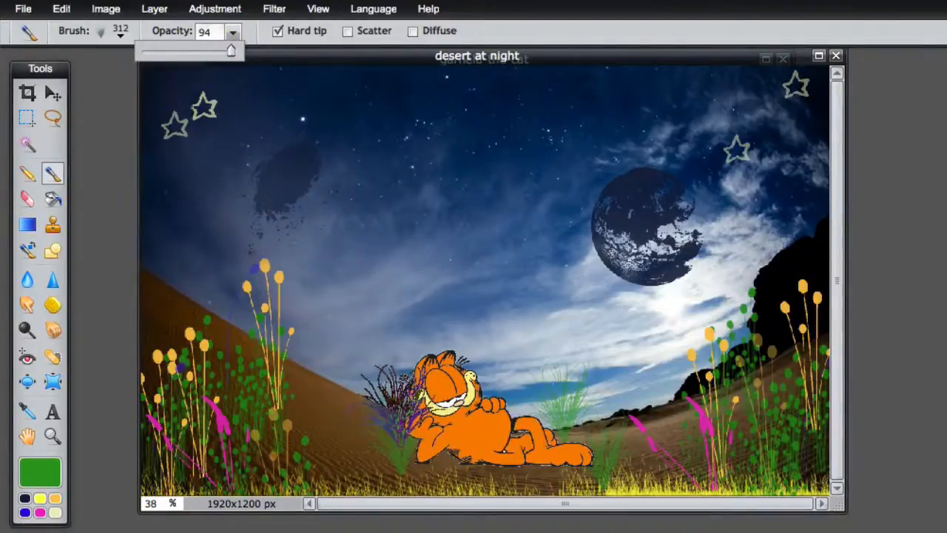
pyautogui.click(392, 425)
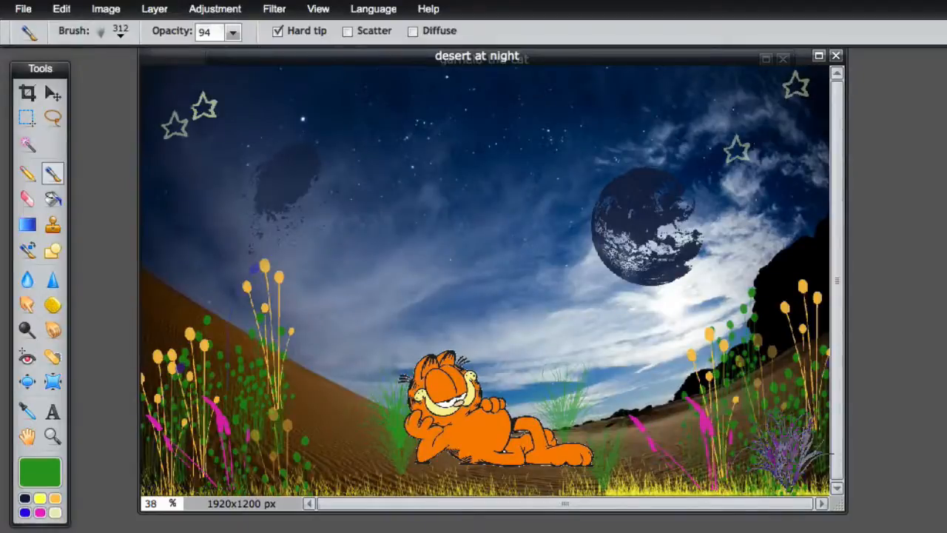
pyautogui.click(786, 447)
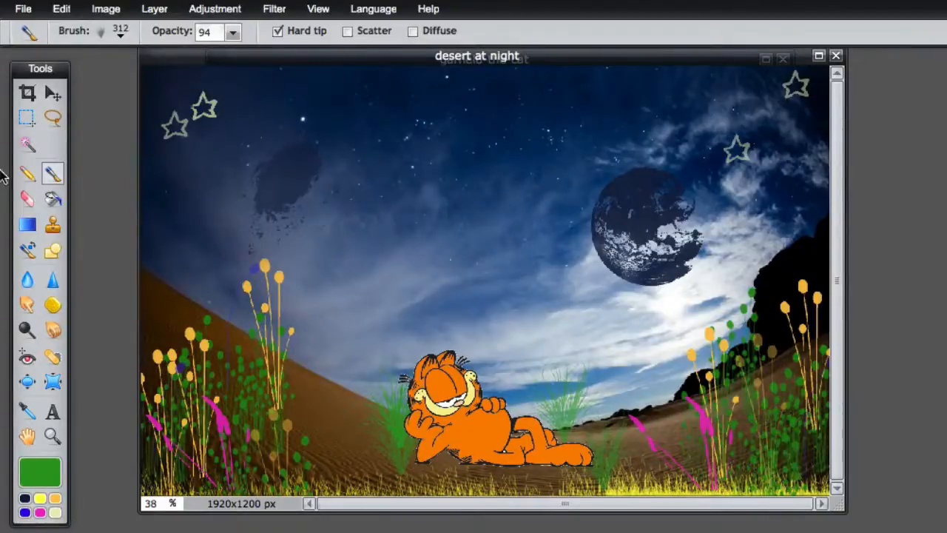
# Choose the 80-size fishbone brush and set the foreground color to black (000000).
pyautogui.click(104, 41)
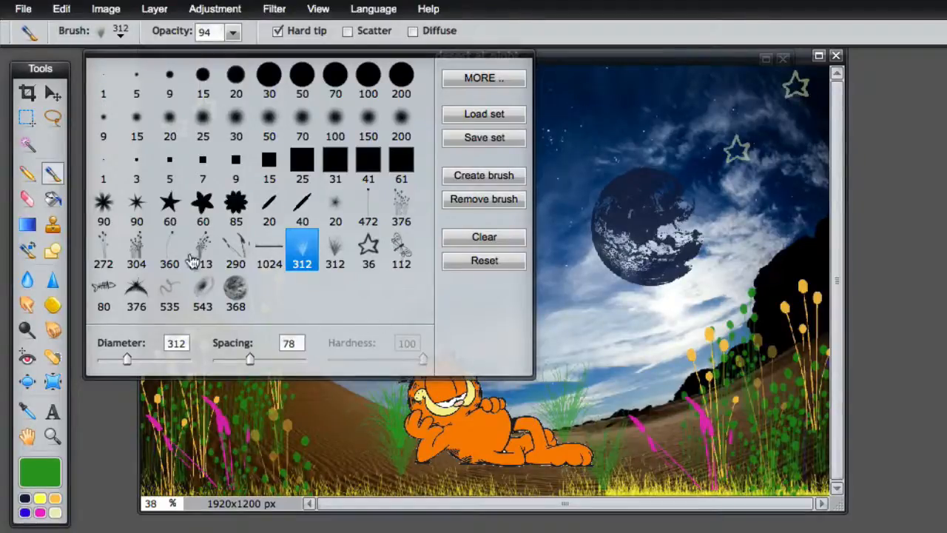
pyautogui.click(102, 292)
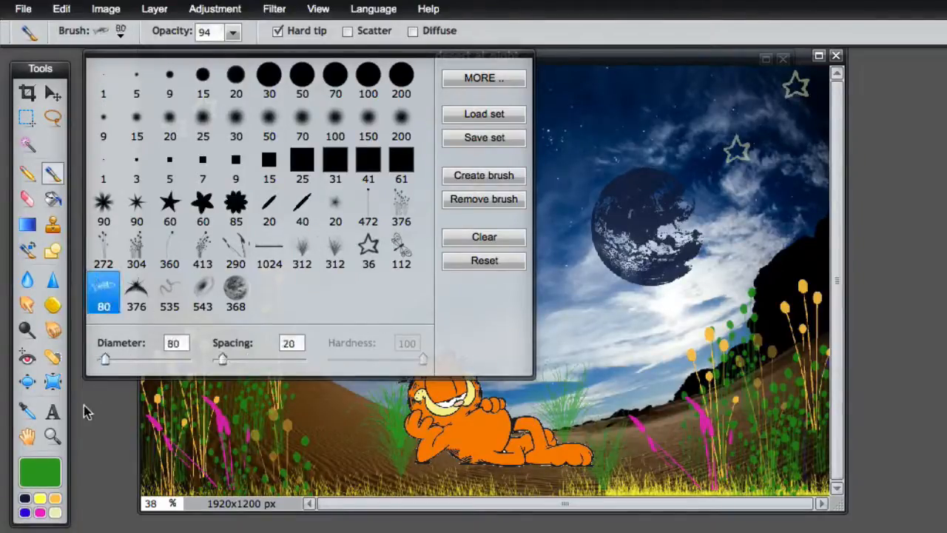
pyautogui.click(20, 502)
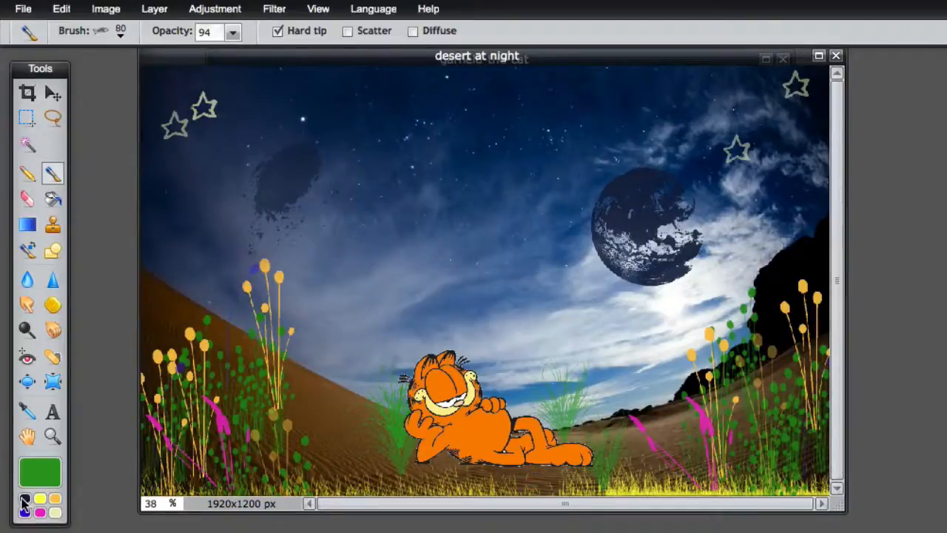
pyautogui.click(24, 499)
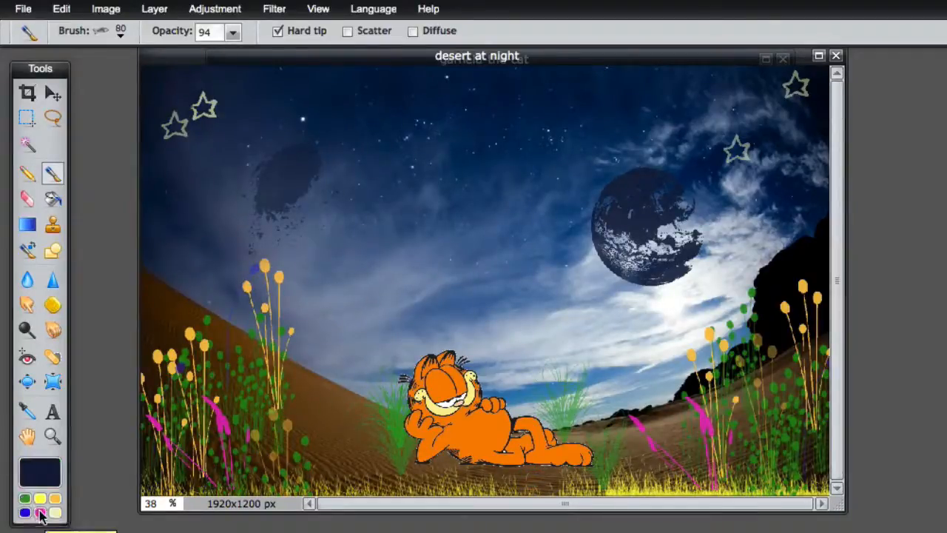
pyautogui.click(40, 472)
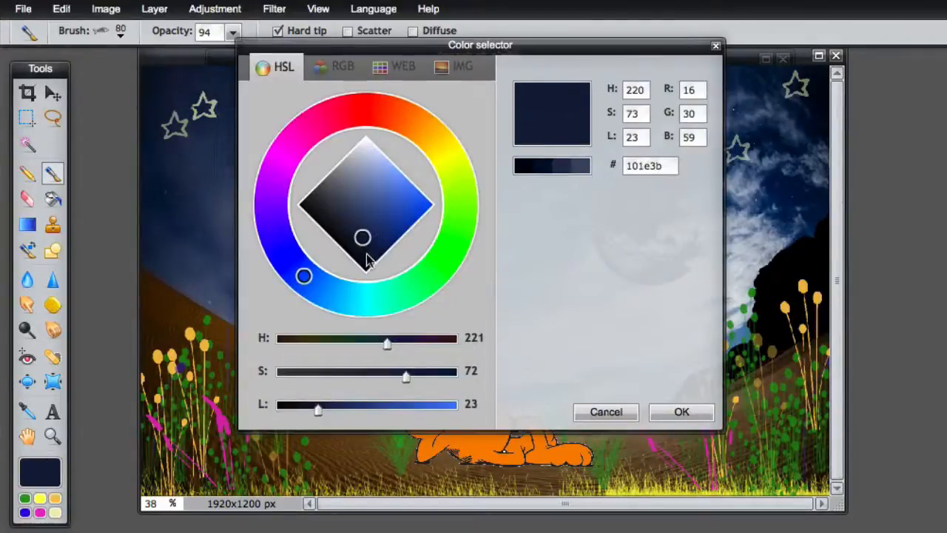
pyautogui.moveTo(368, 259); pyautogui.dragTo(377, 264)
pyautogui.click(522, 166)
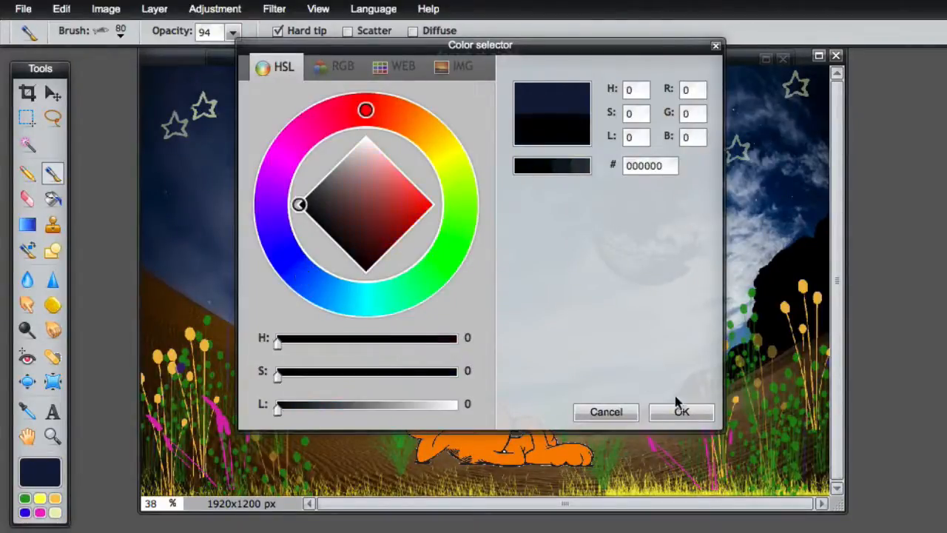
pyautogui.click(679, 411)
# Enlarge the fishbone brush to a diameter of 131 and stamp a small black fishbone beneath Garfield's feet.
pyautogui.click(98, 33)
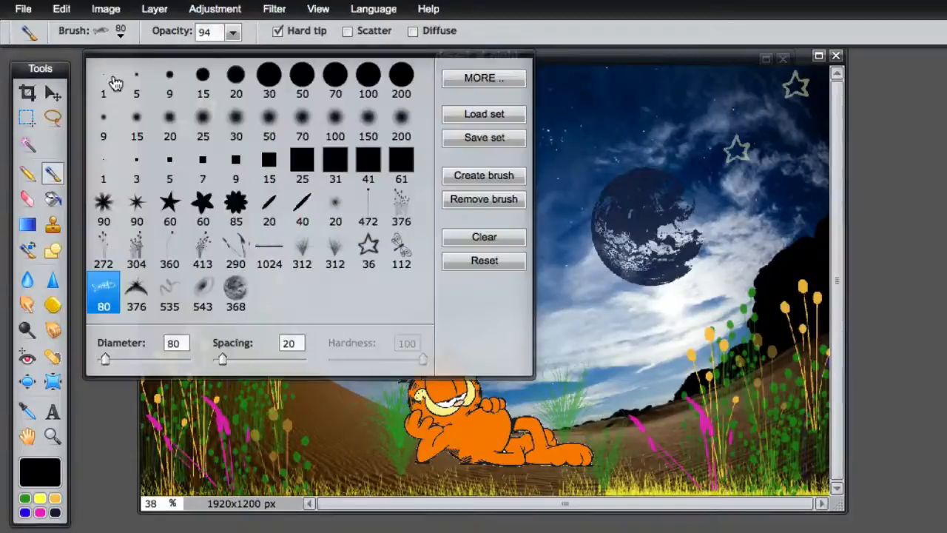
pyautogui.moveTo(105, 360); pyautogui.dragTo(110, 360)
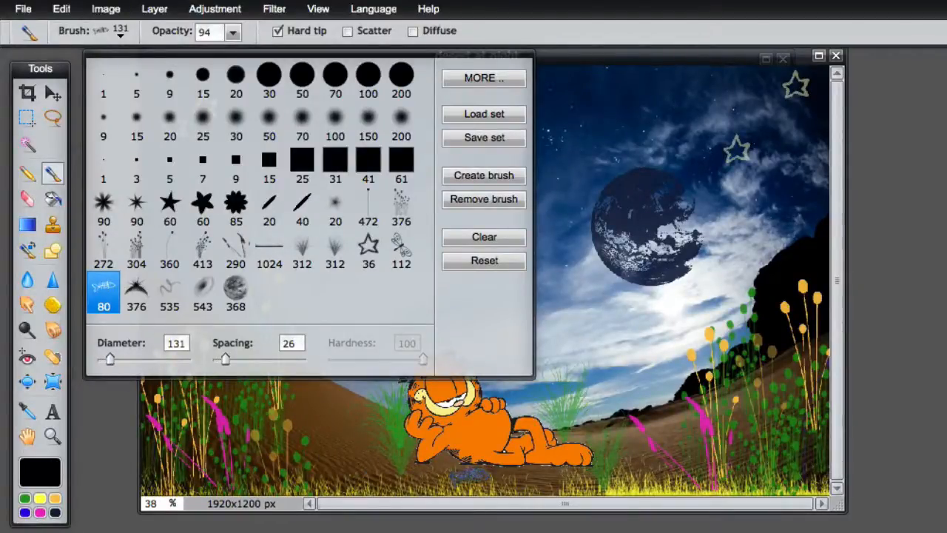
pyautogui.click(553, 476)
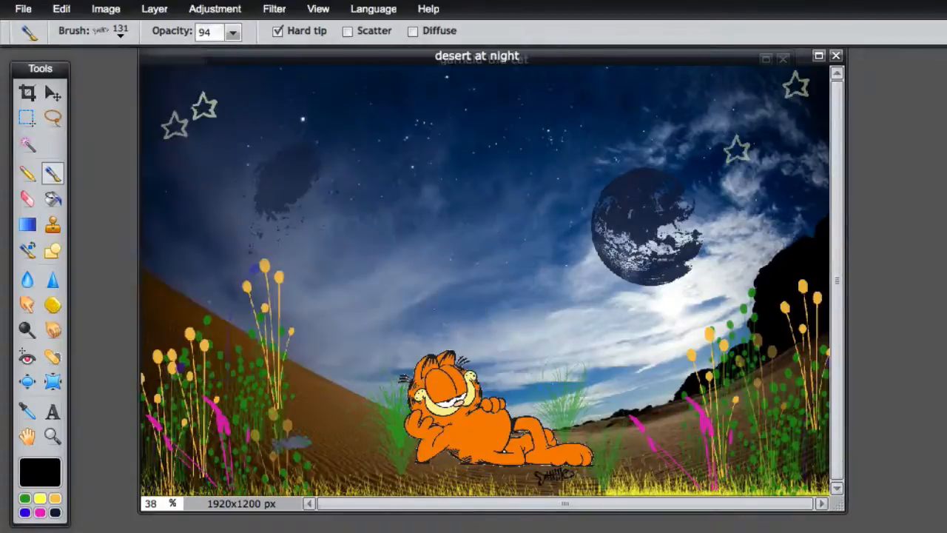
# Set the fishbone brush diameter to 280 and stamp a larger black fishbone on the sand to the left of Garfield.
pyautogui.click(121, 38)
pyautogui.moveTo(113, 362); pyautogui.dragTo(125, 362)
pyautogui.click(353, 455)
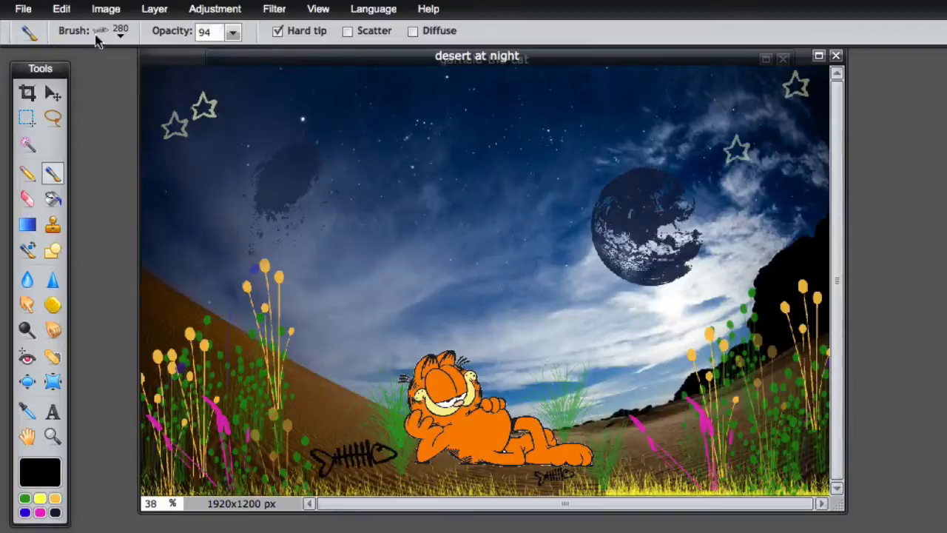
# Choose the 112-size dragonfly brush, set the color to bright red, and stamp a dragonfly above and left of Garfield's head.
pyautogui.click(121, 36)
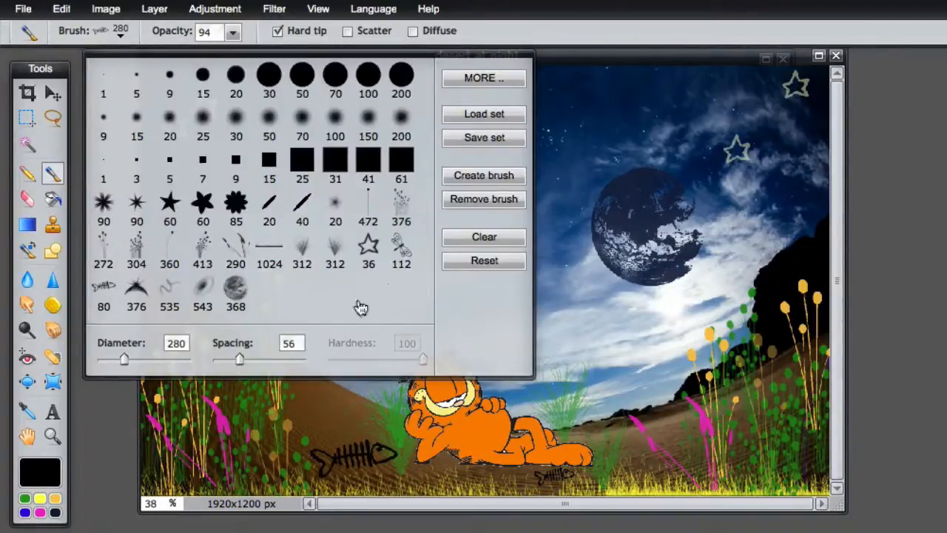
pyautogui.click(403, 259)
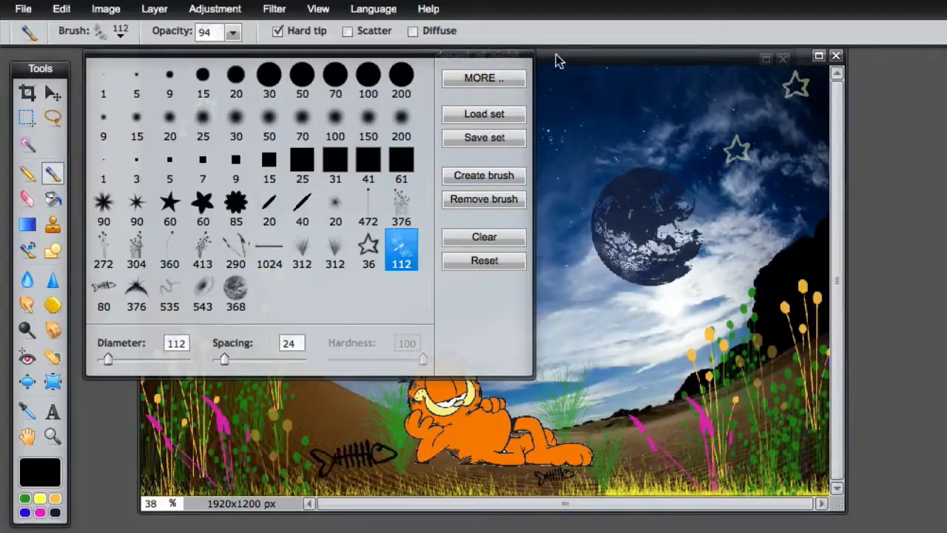
pyautogui.click(33, 485)
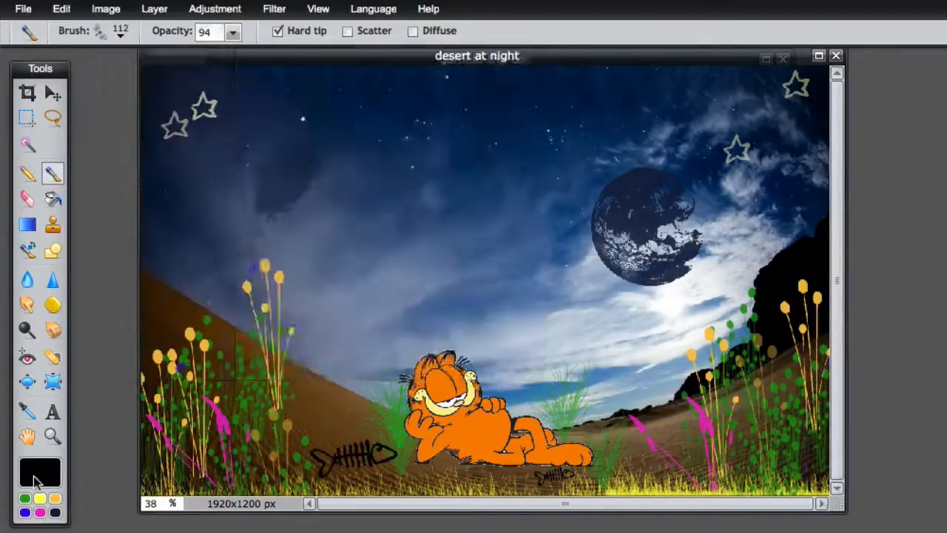
pyautogui.click(421, 213)
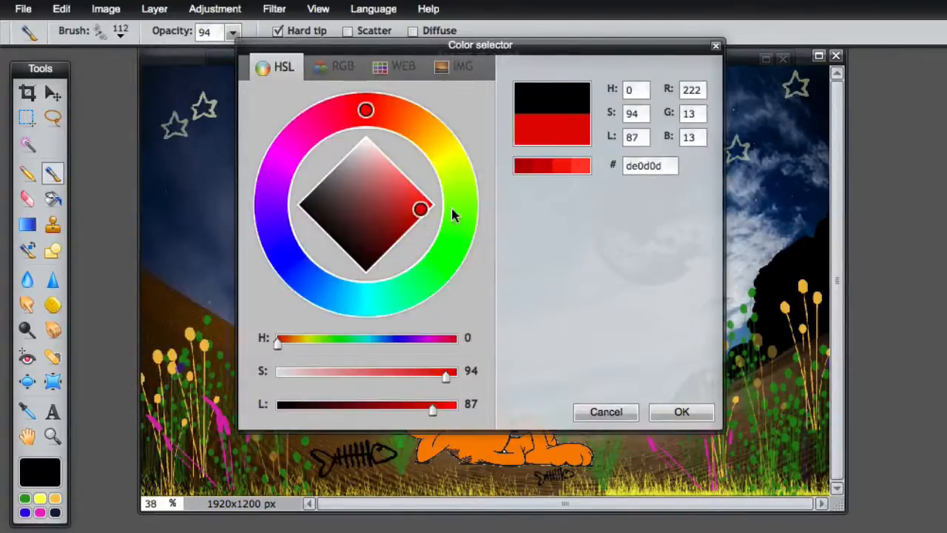
pyautogui.click(419, 205)
pyautogui.click(682, 411)
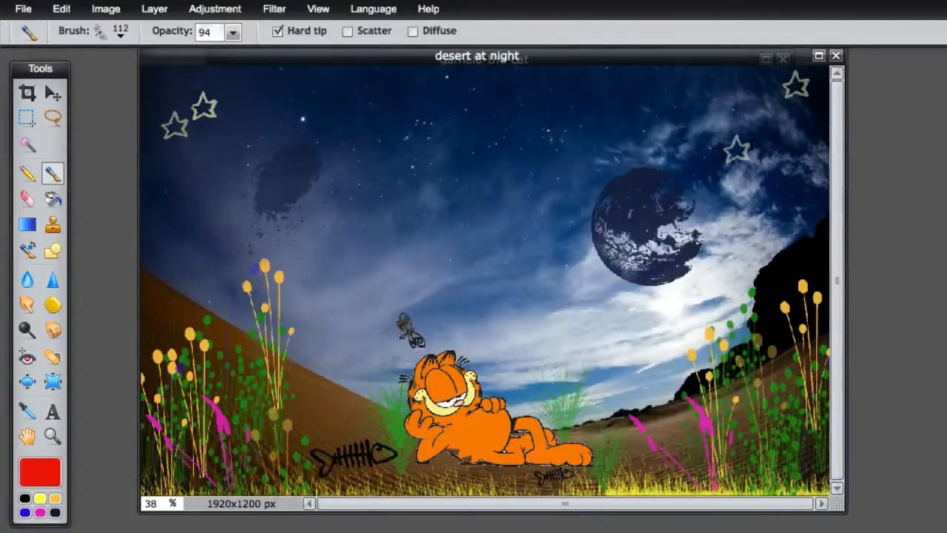
pyautogui.click(375, 333)
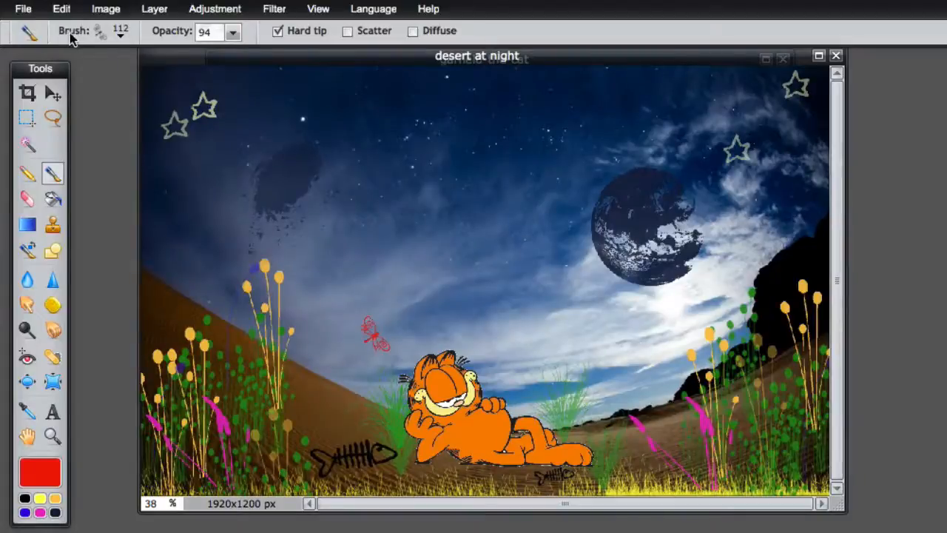
# Choose the 376-size sun and crescent brush and set the foreground color to pale gray-blue (d3dae3).
pyautogui.click(121, 35)
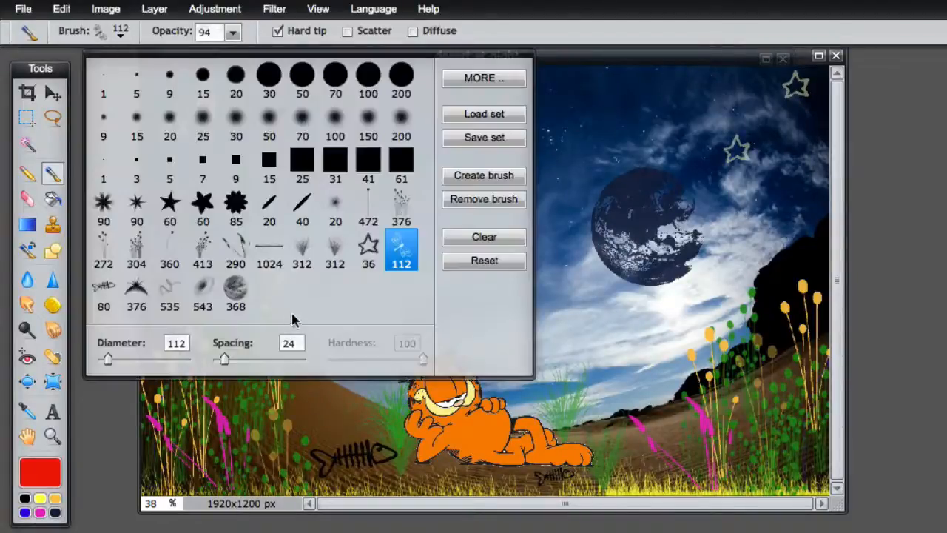
pyautogui.click(137, 294)
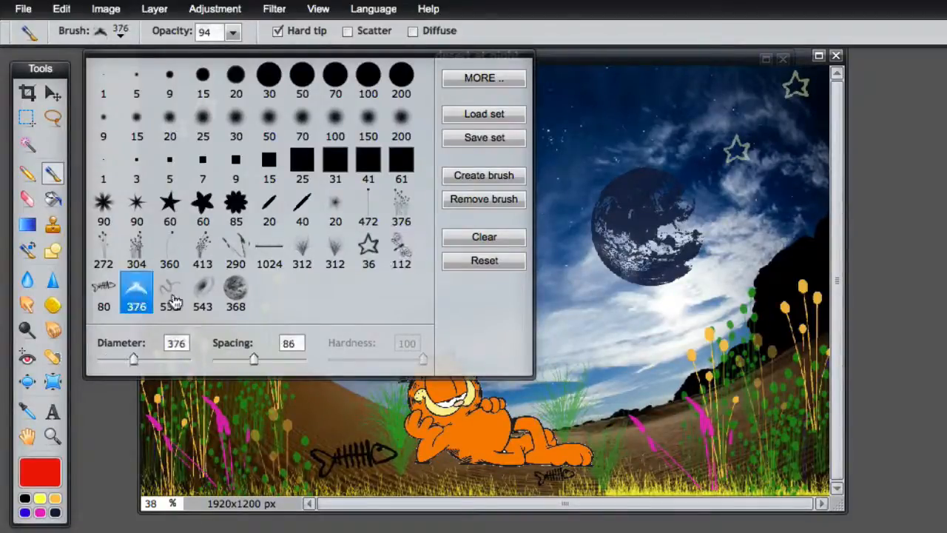
pyautogui.click(603, 59)
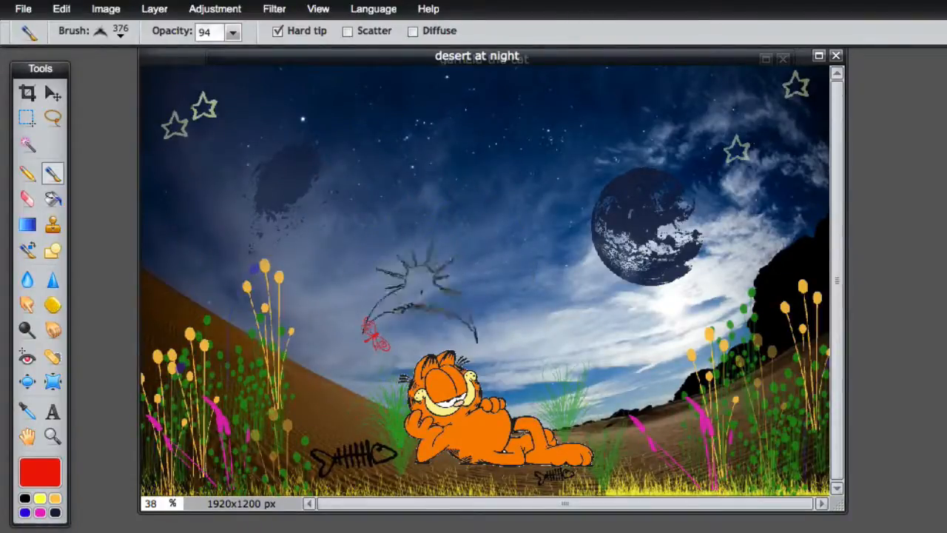
pyautogui.click(103, 35)
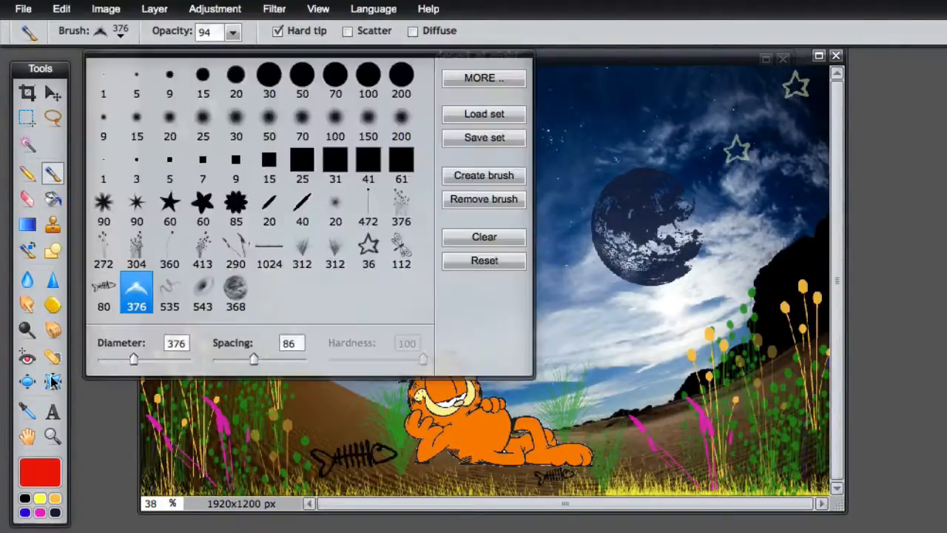
pyautogui.click(40, 474)
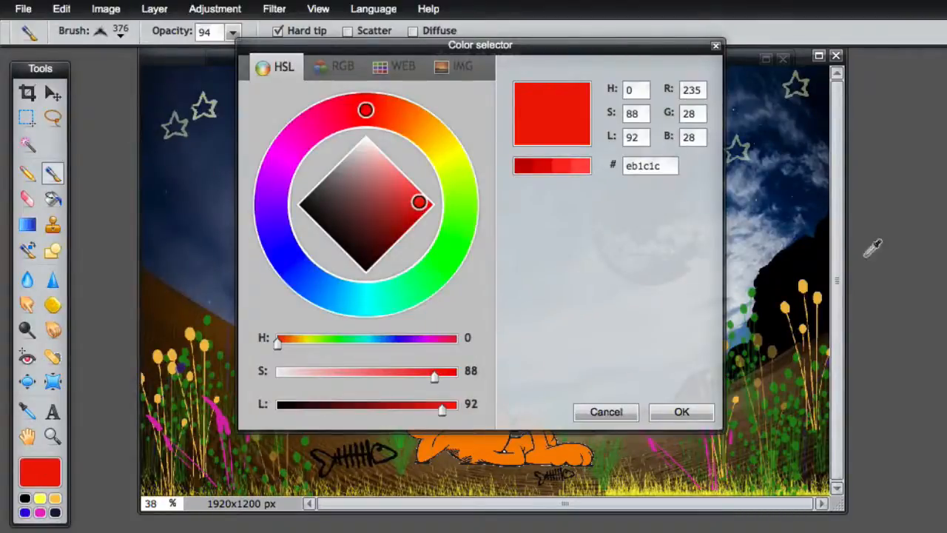
pyautogui.click(746, 268)
pyautogui.click(566, 165)
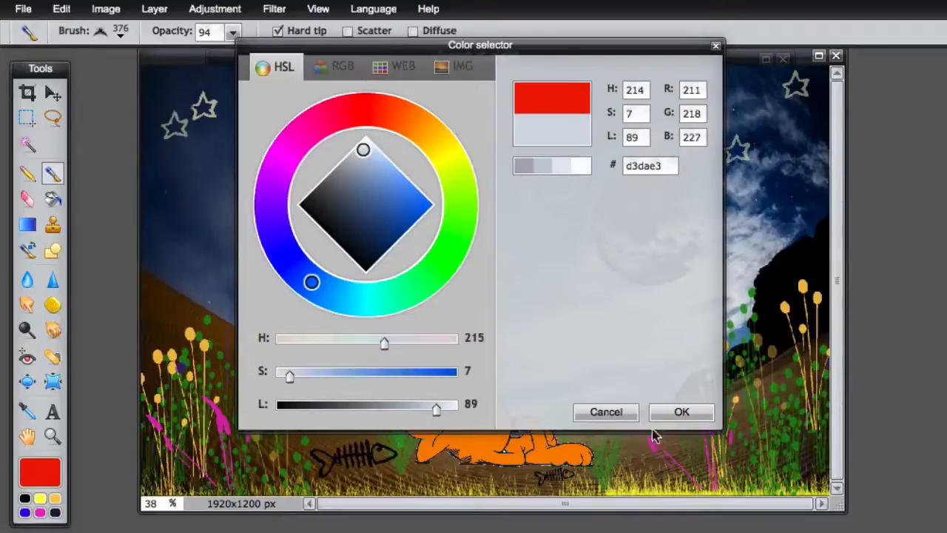
pyautogui.click(681, 412)
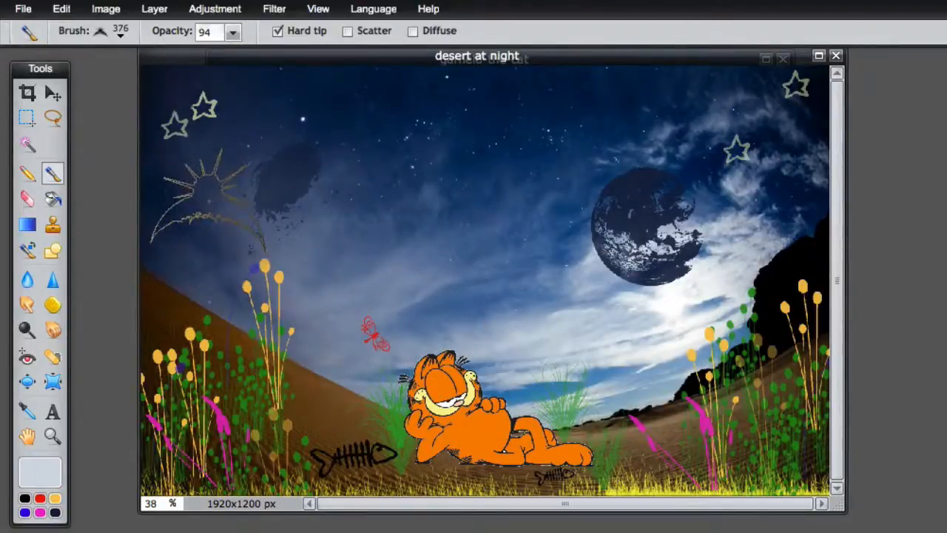
# Stamp the pale sun and crescent in the left sky, undo it, and restamp it there at 62 opacity.
pyautogui.click(207, 199)
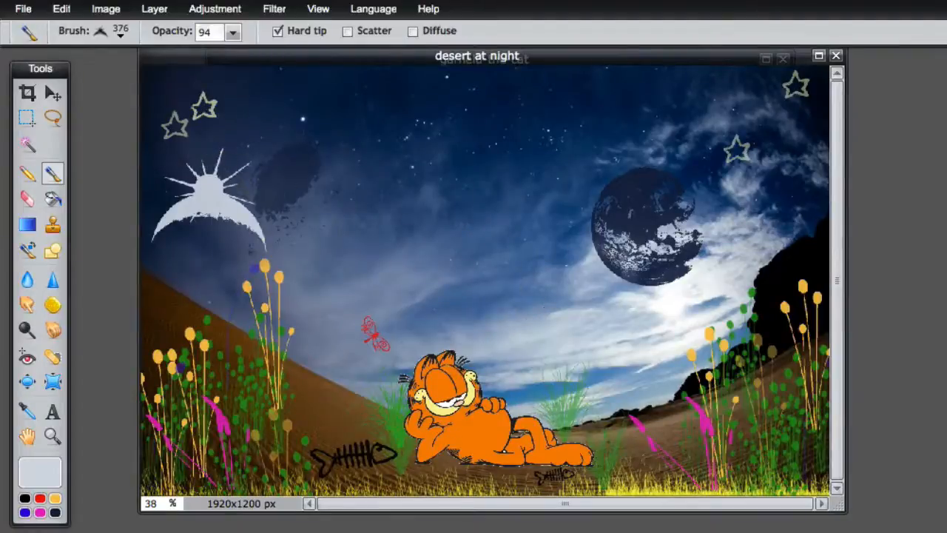
pyautogui.hotkey('ctrl', 'z')
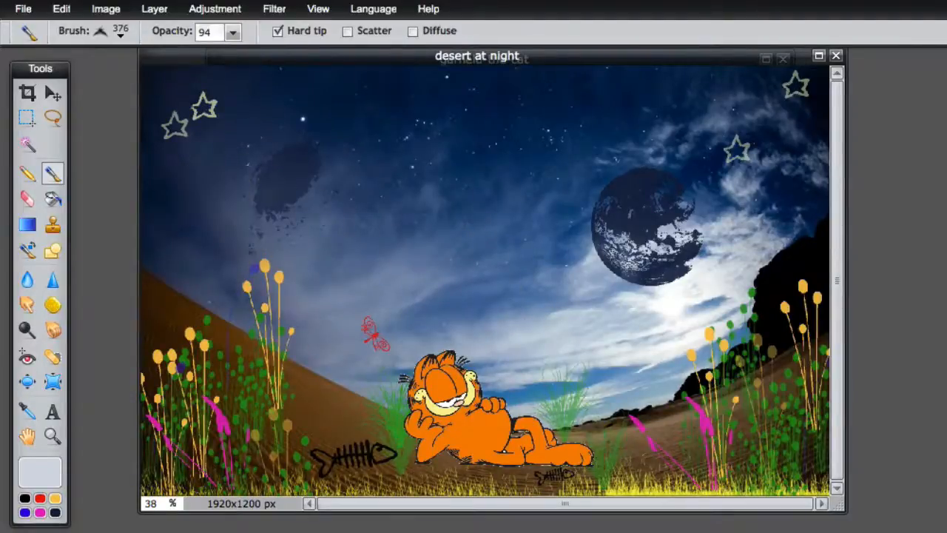
pyautogui.click(232, 32)
pyautogui.moveTo(214, 52); pyautogui.dragTo(202, 51)
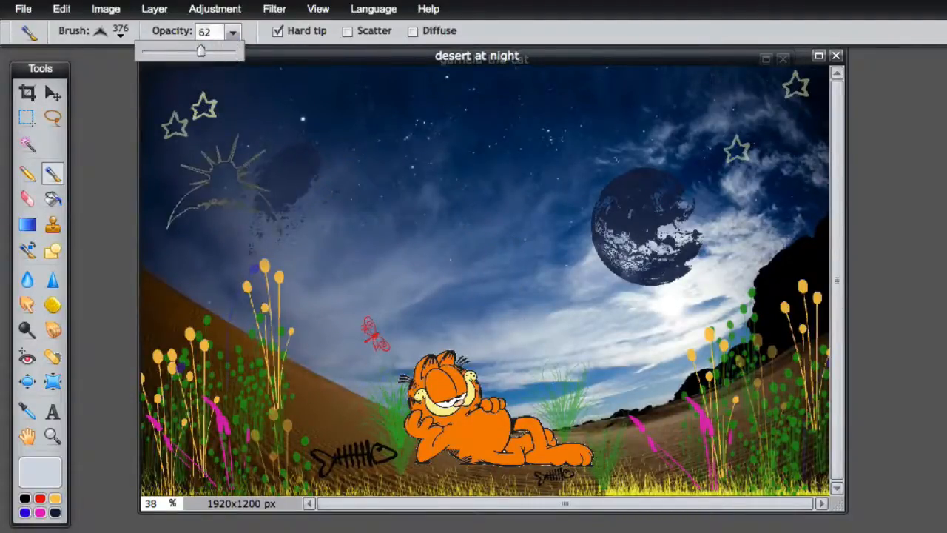
pyautogui.click(213, 193)
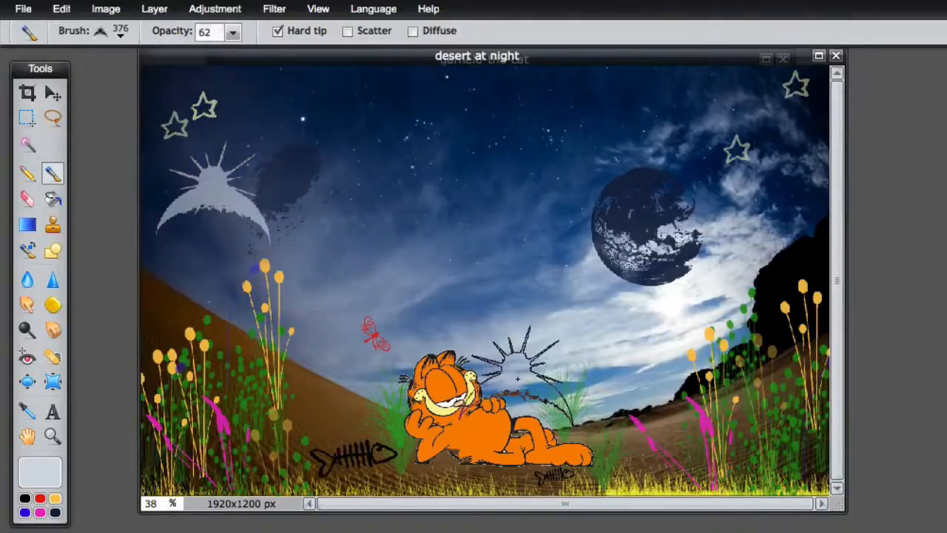
# Choose the 535-size swirling trail brush and stamp two pale trails across the middle of the sky.
pyautogui.click(120, 34)
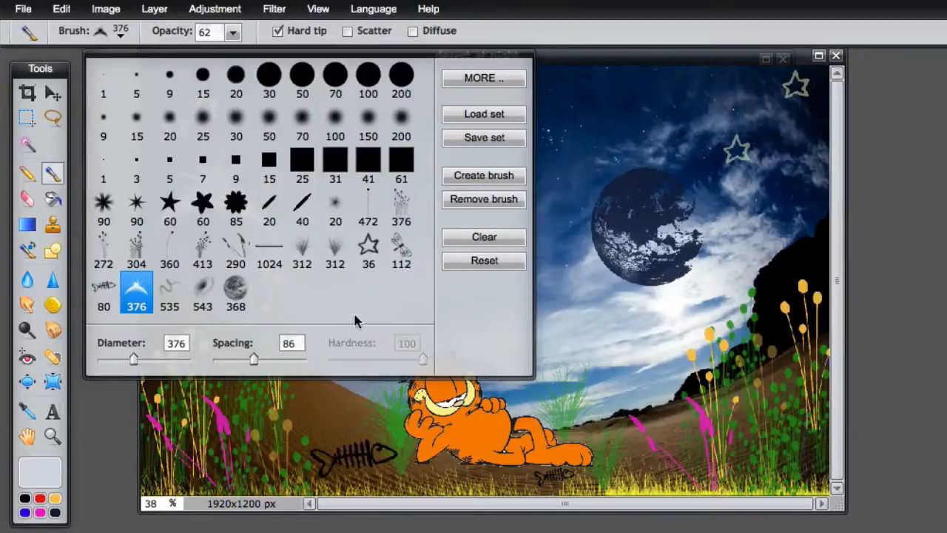
pyautogui.click(169, 292)
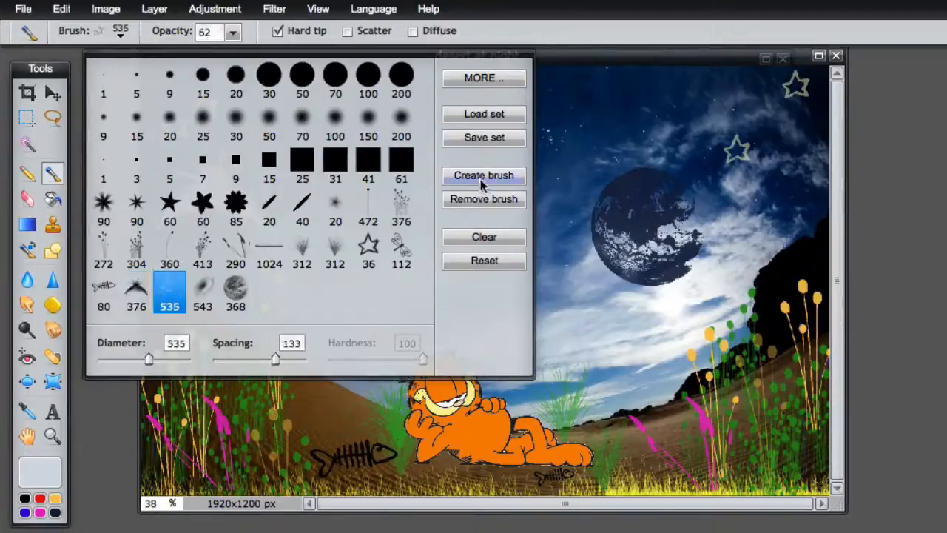
pyautogui.click(416, 146)
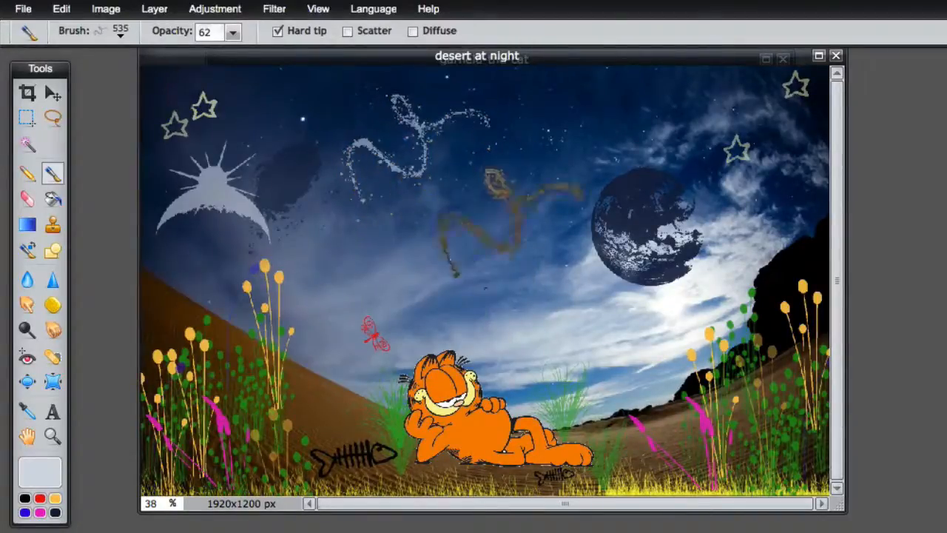
pyautogui.click(529, 237)
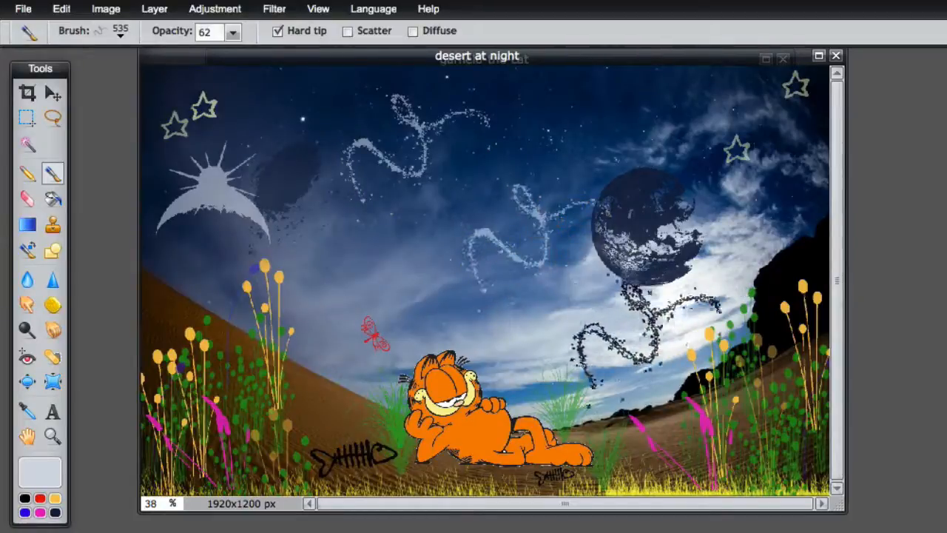
# Browse the additional Artistic brush sets and preview the Charcoal set without adding it.
pyautogui.click(119, 33)
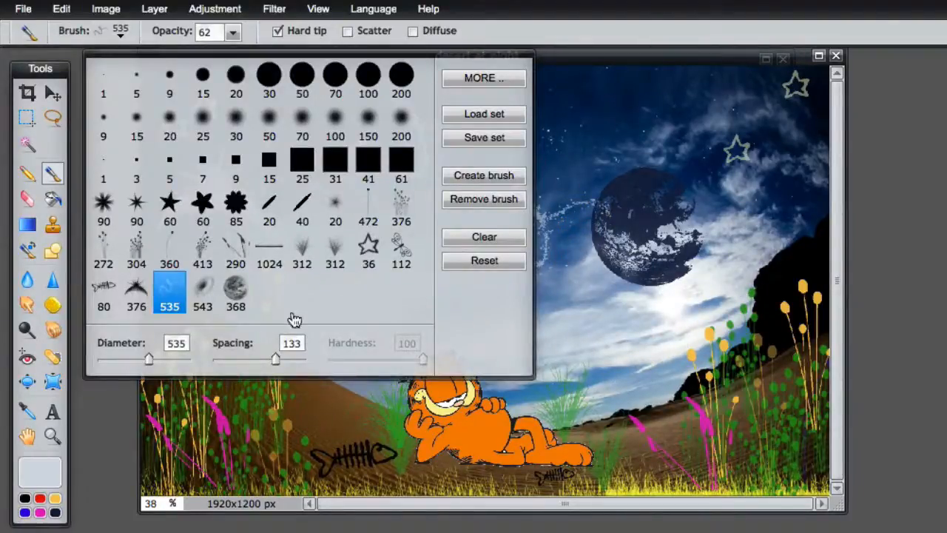
pyautogui.click(497, 79)
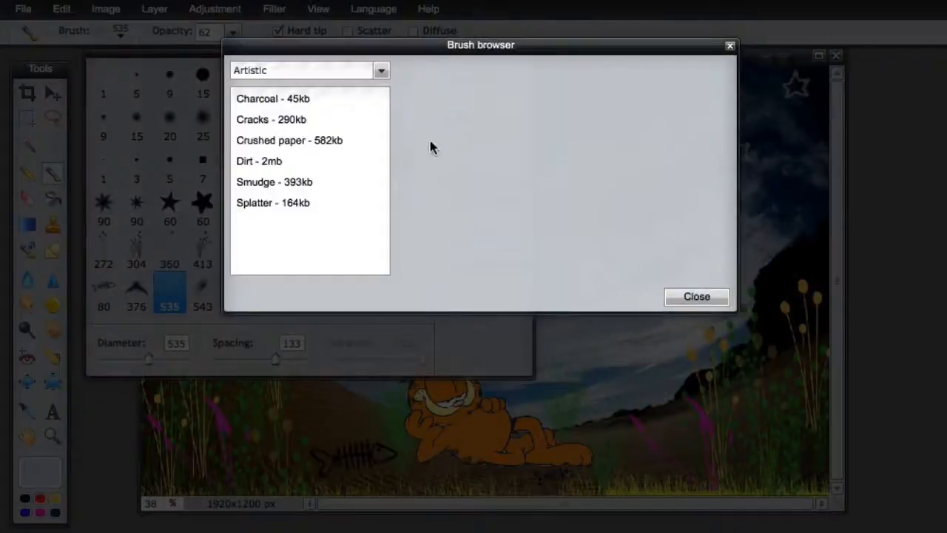
pyautogui.click(257, 104)
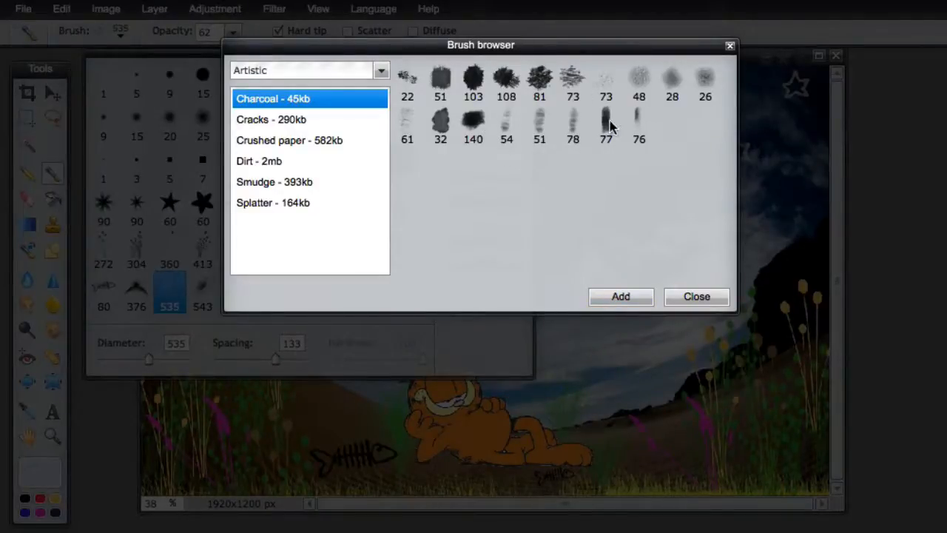
pyautogui.click(695, 296)
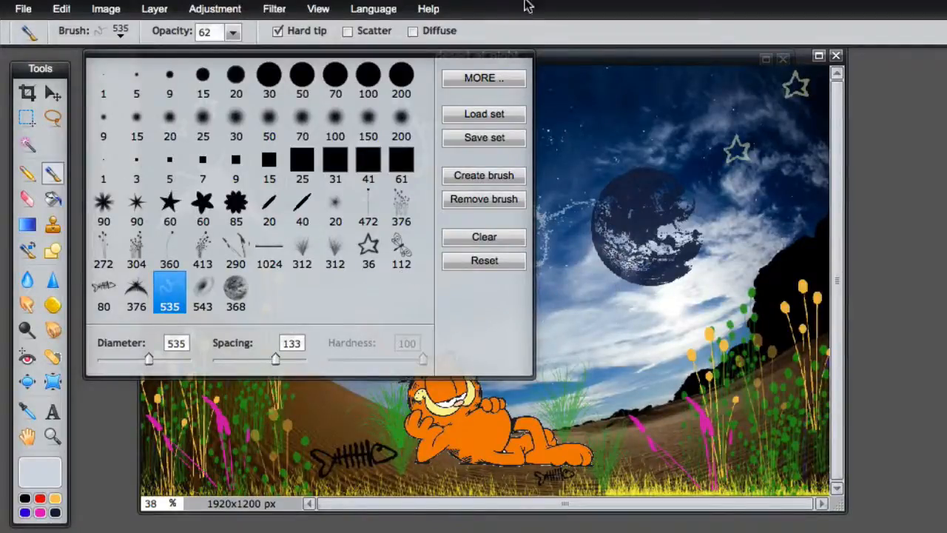
# Undo the stray brush stamp and start saving the image to the computer under the name "garfield in the desert at night".
pyautogui.click(556, 58)
pyautogui.hotkey('ctrl', 'z')
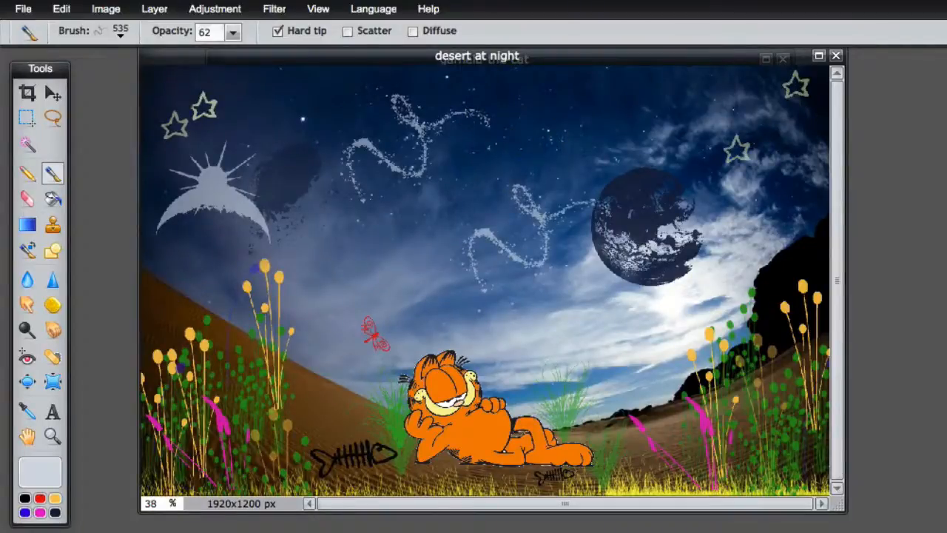
pyautogui.click(24, 8)
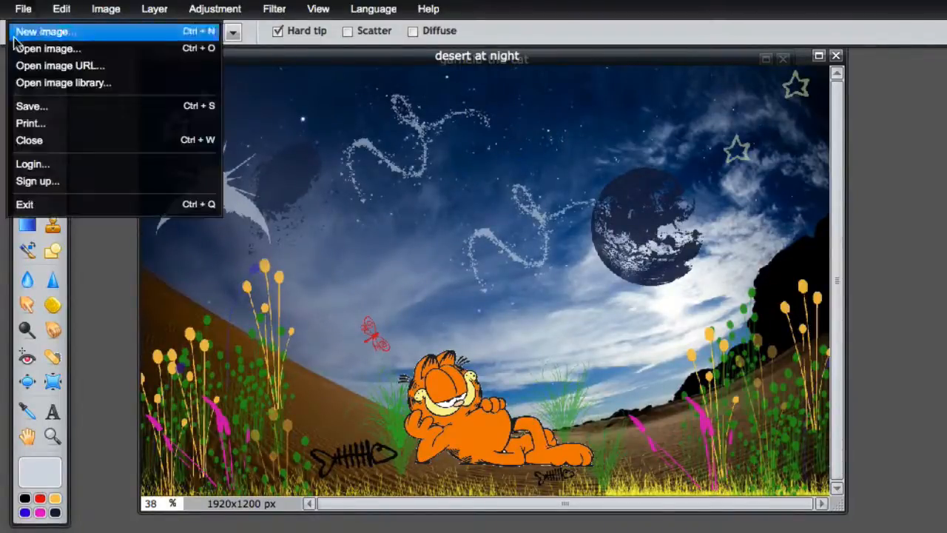
pyautogui.click(31, 106)
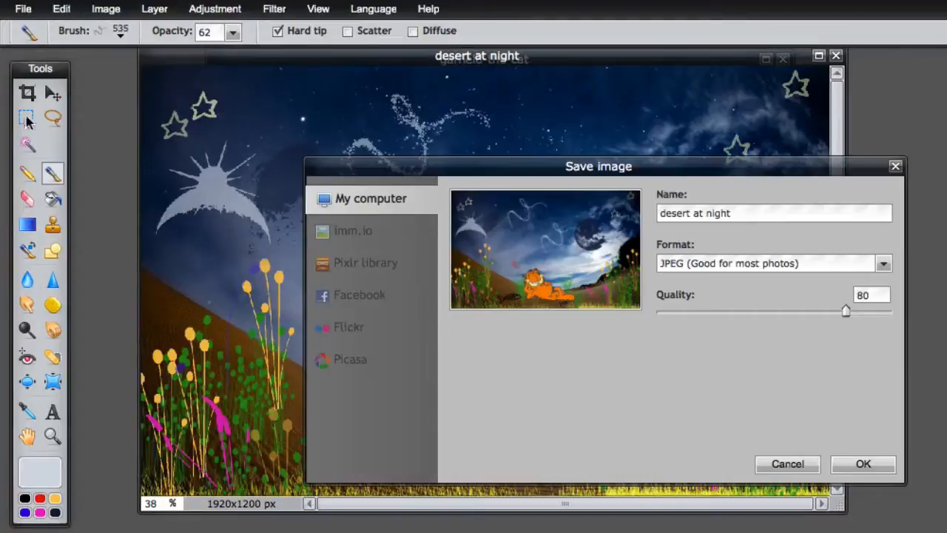
pyautogui.click(659, 211)
pyautogui.write('garfield')
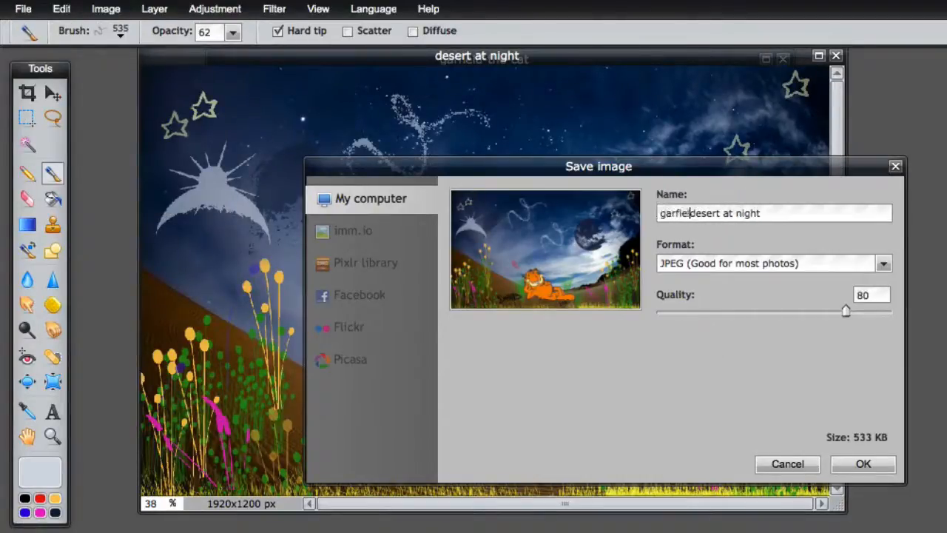
pyautogui.write(' in')
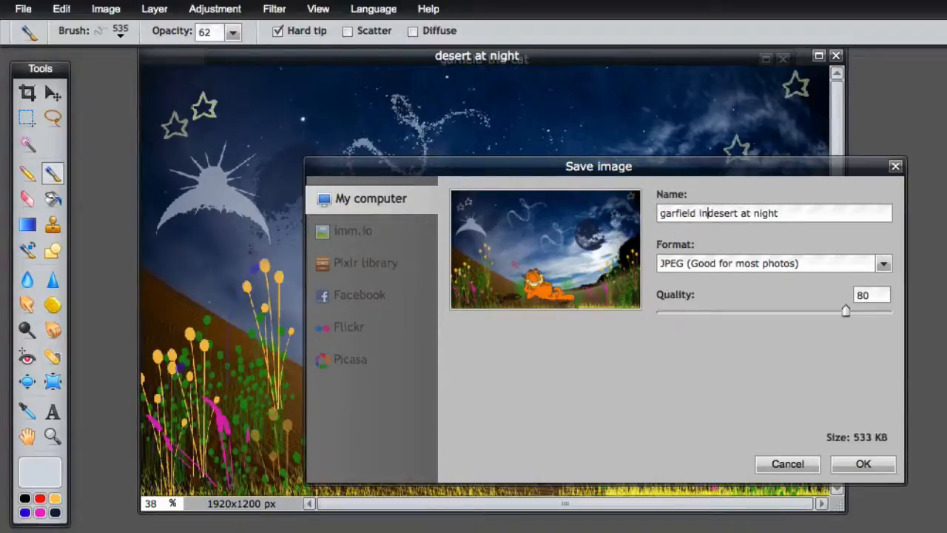
pyautogui.write(' the')
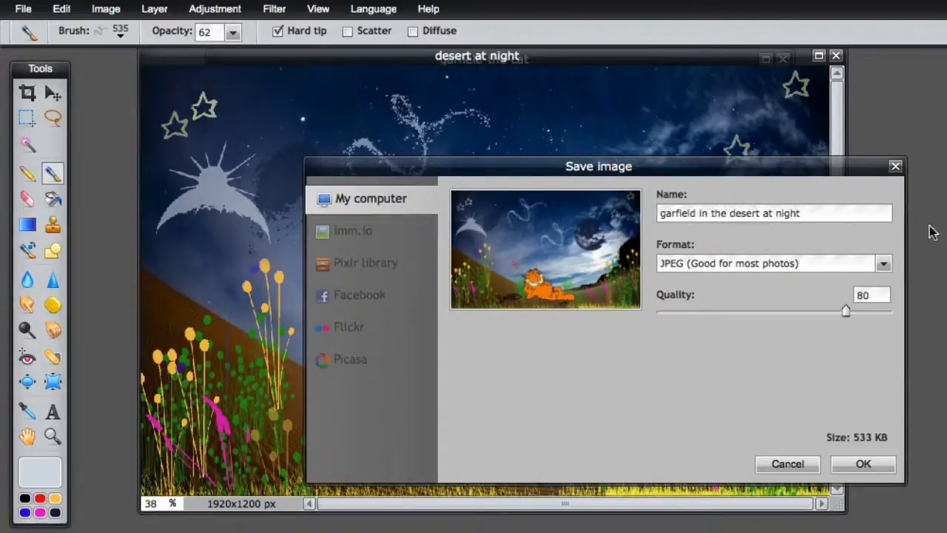
# Save the JPEG at quality 100 in the Downloads folder and view the saved image full screen in Preview.
pyautogui.moveTo(845, 310); pyautogui.dragTo(902, 335)
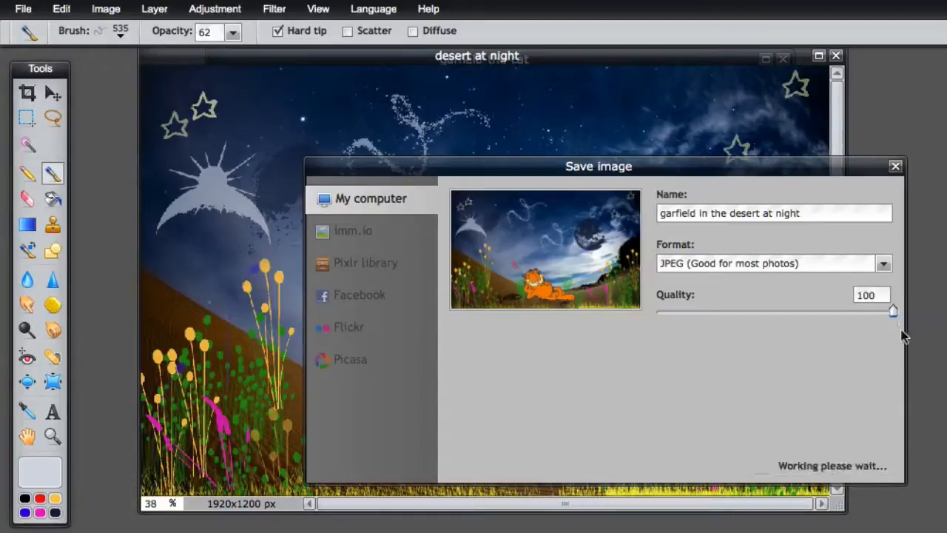
pyautogui.click(856, 464)
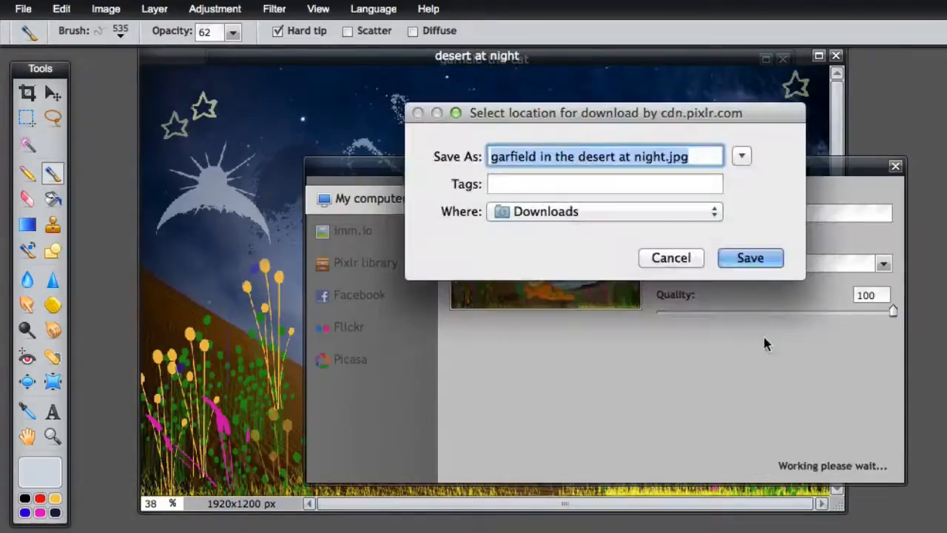
pyautogui.click(733, 266)
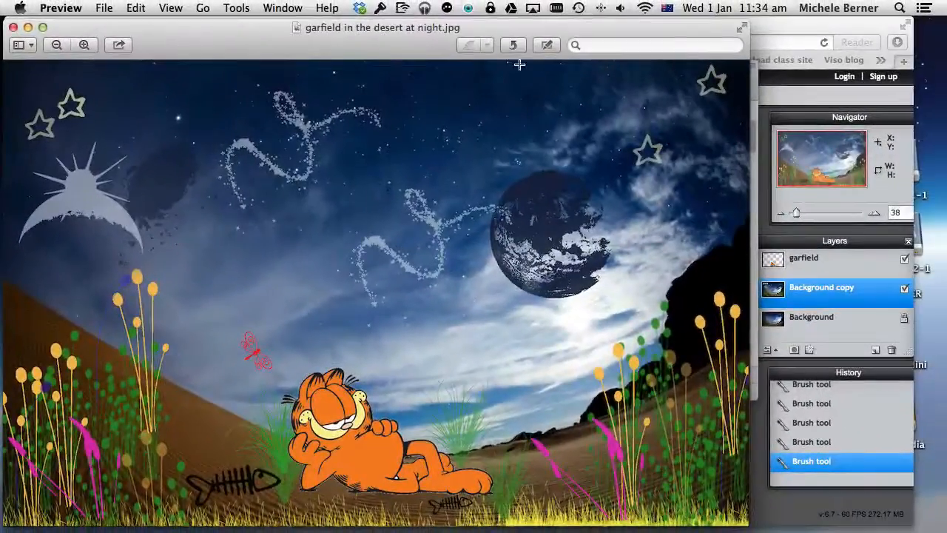
pyautogui.click(743, 30)
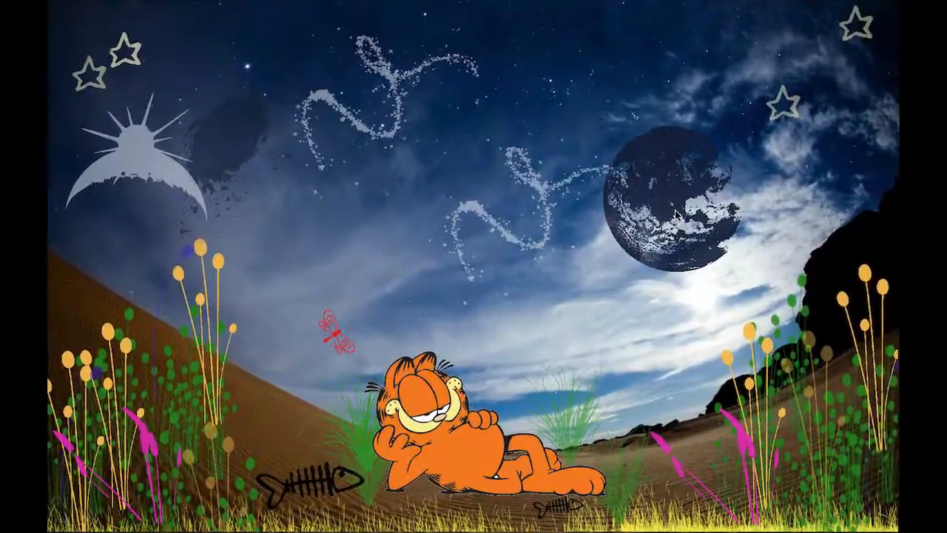